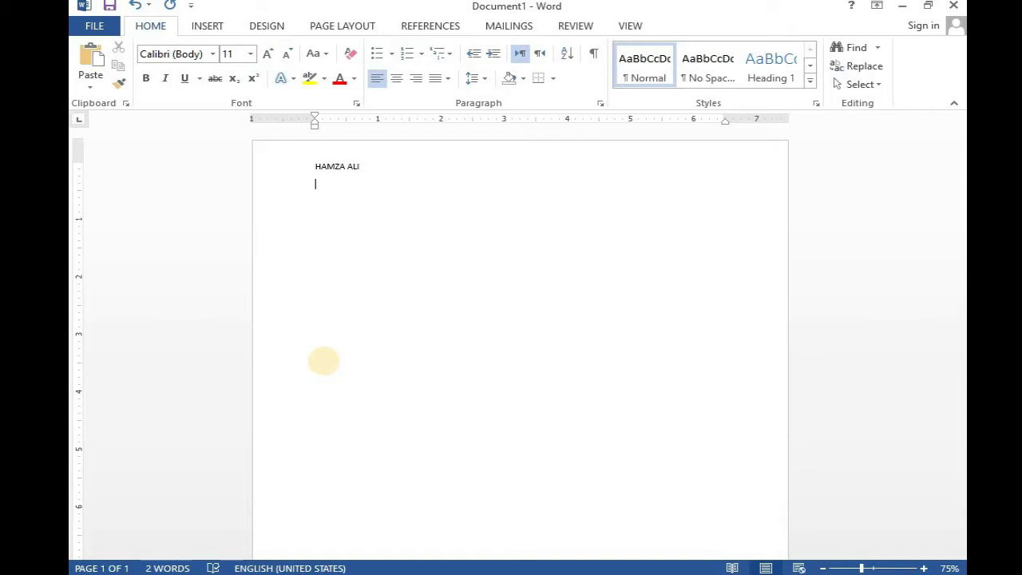
# - Below the name, add the ADDRESS and CONTACT NO details, then an EMAIL line with the e-mail address
pyautogui.write('ADDR')
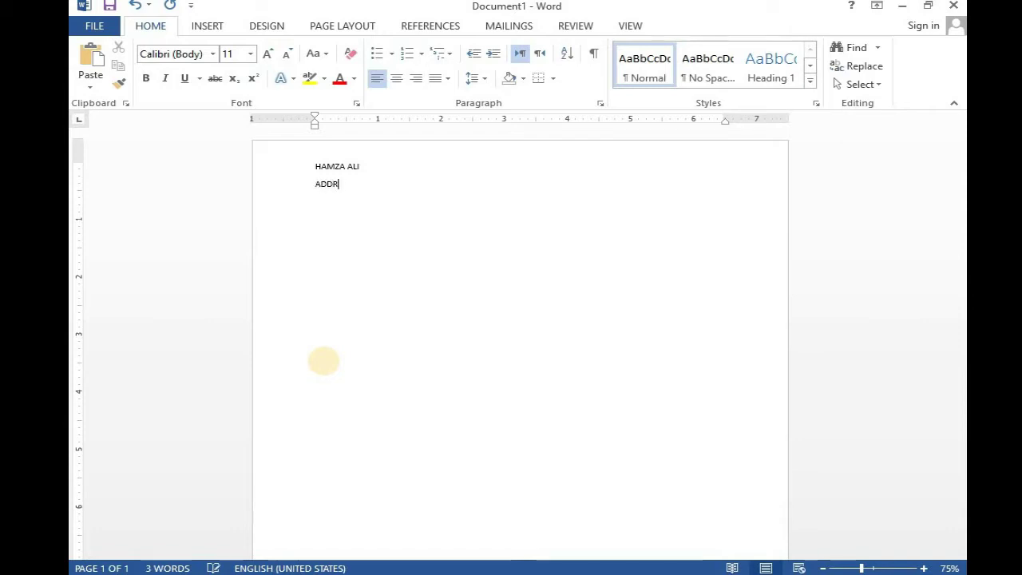
pyautogui.write('ESS:')
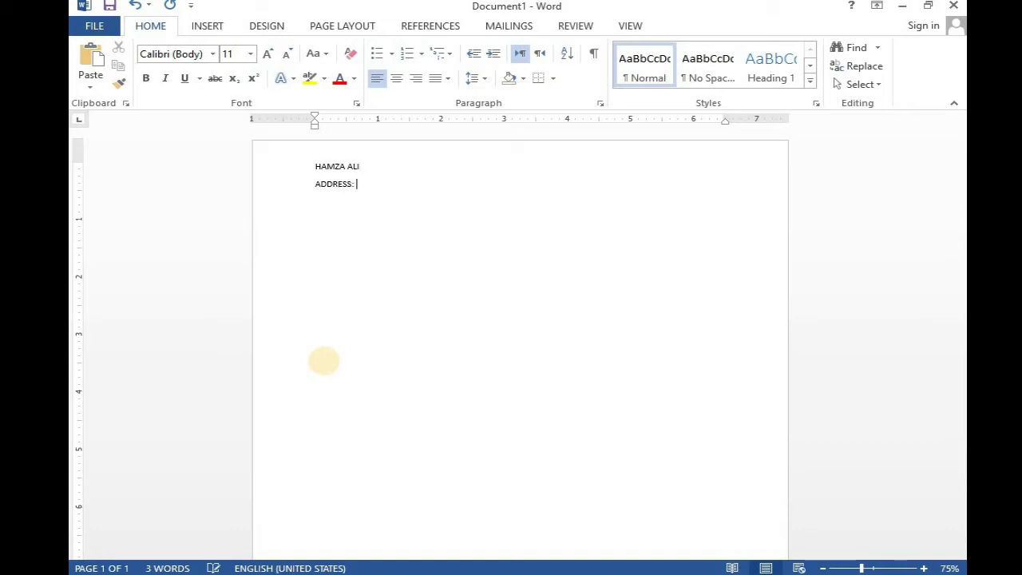
pyautogui.write(' RAHIM YAR KHAN')
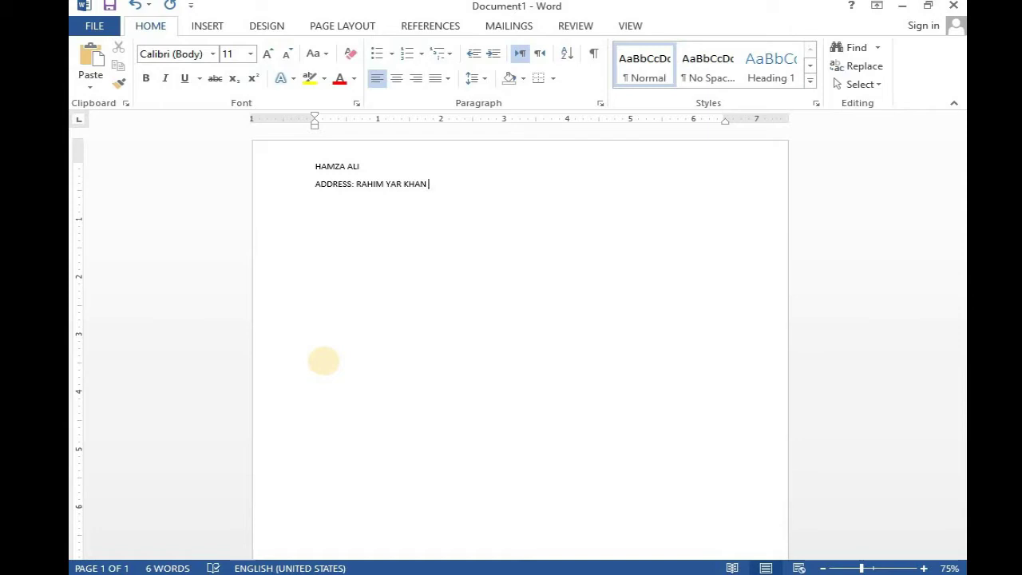
pyautogui.write(' CONTACT')
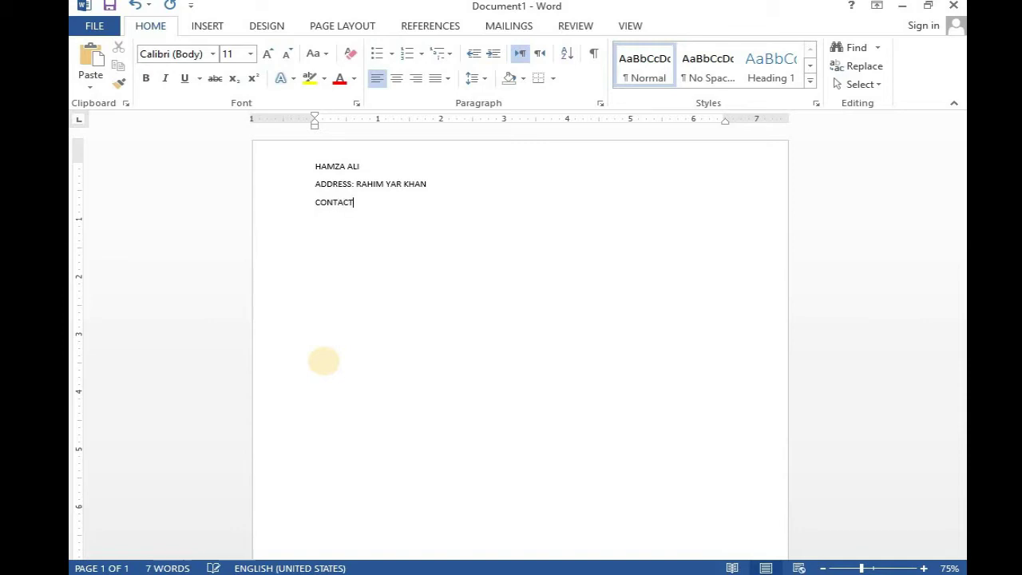
pyautogui.write(' NO: 030')
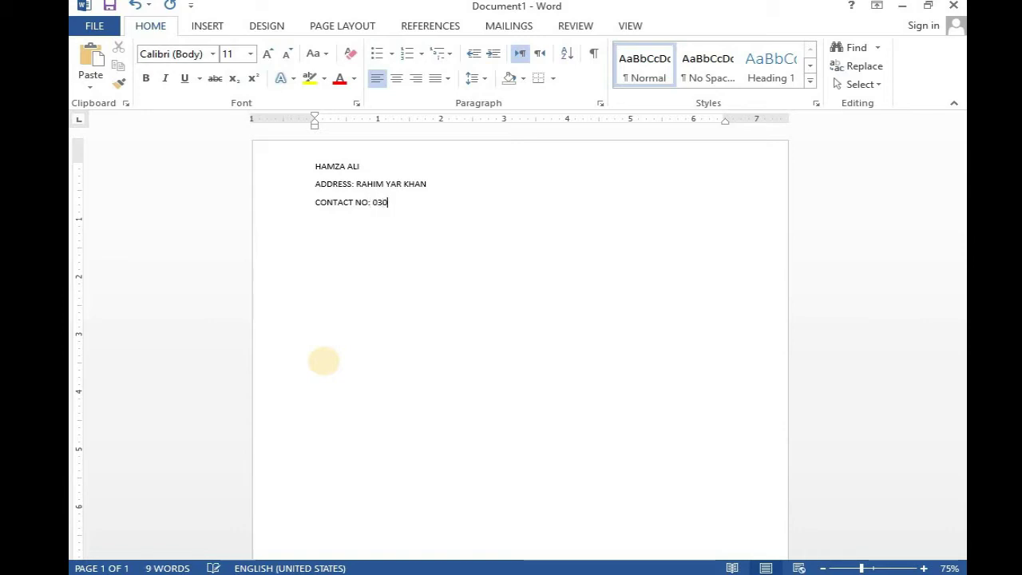
pyautogui.write('8XXXXXXXX')
pyautogui.press('Return')
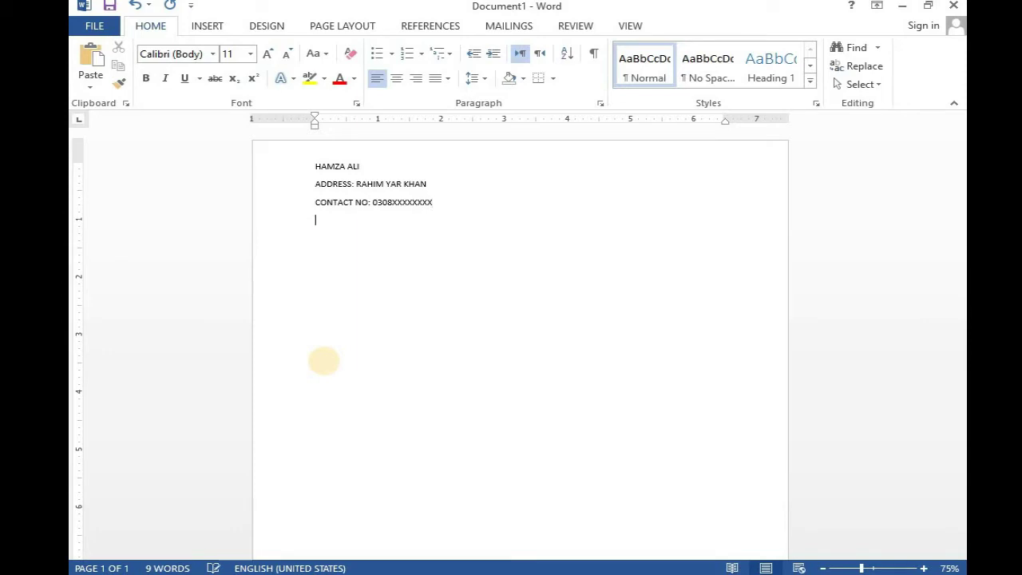
pyautogui.write('EMAIL')
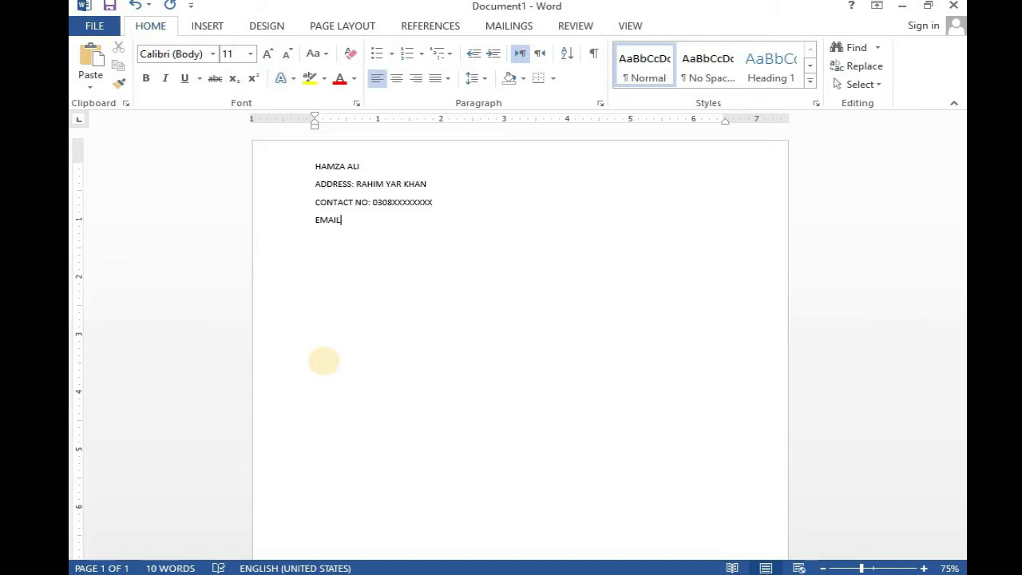
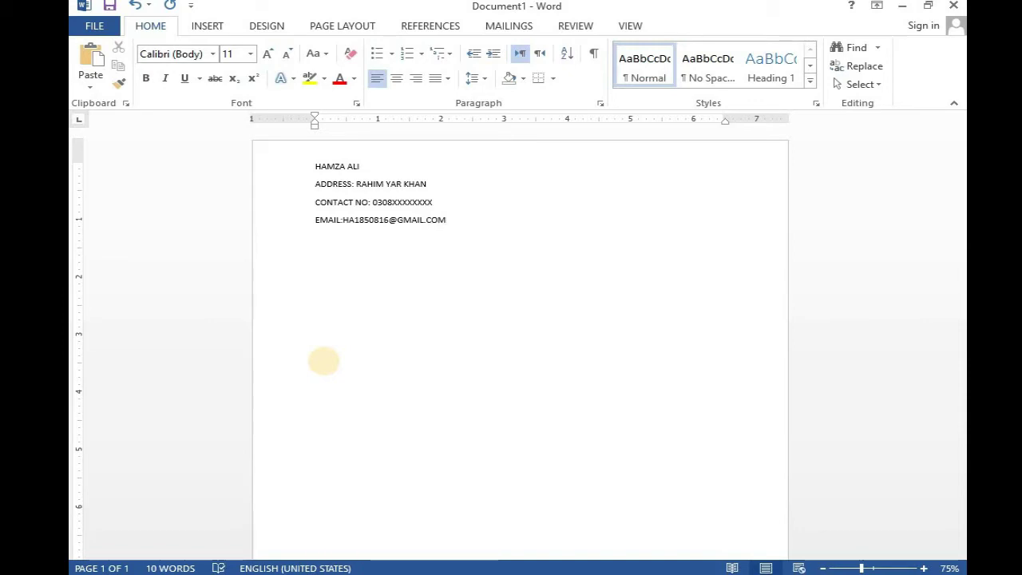
pyautogui.press('Return')
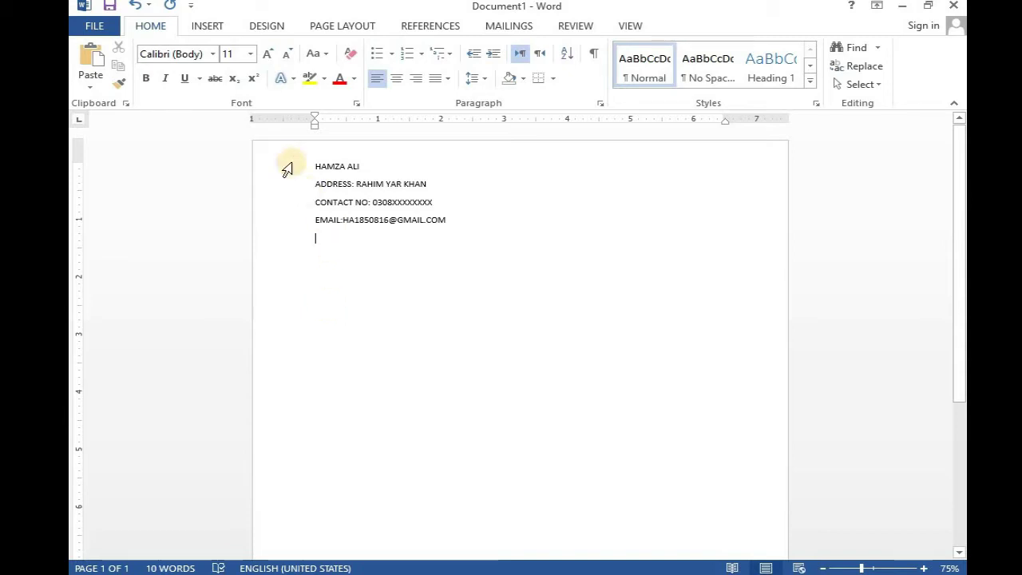
# - Draw a full-width text box below the email line and type OBJICTIVE in it
pyautogui.click(209, 26)
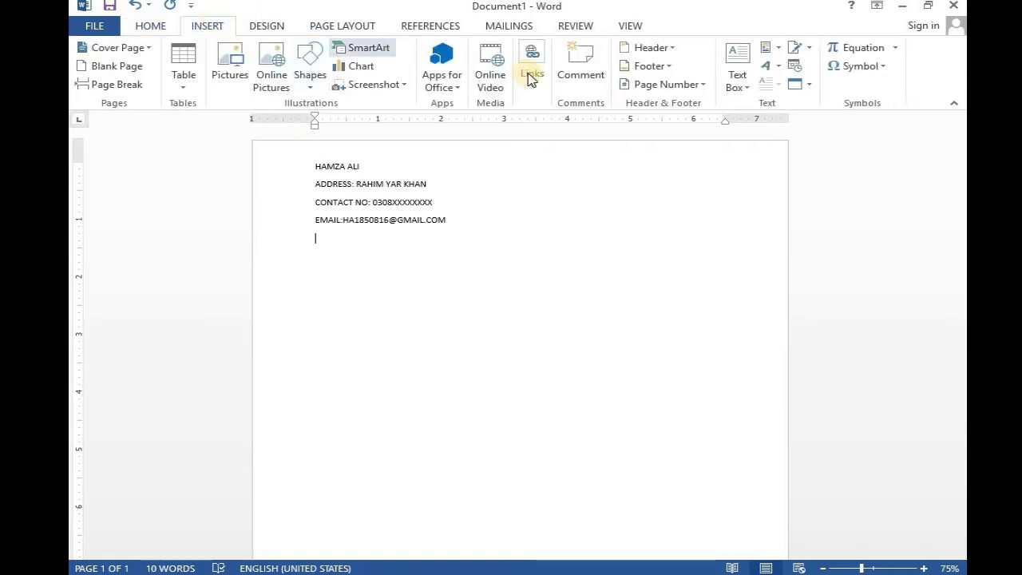
pyautogui.click(744, 90)
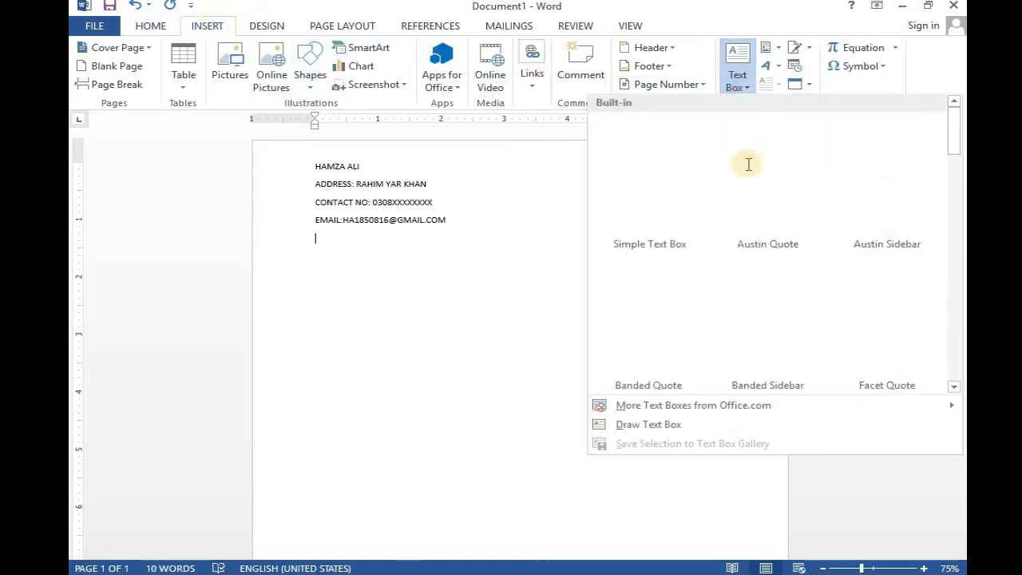
pyautogui.click(675, 426)
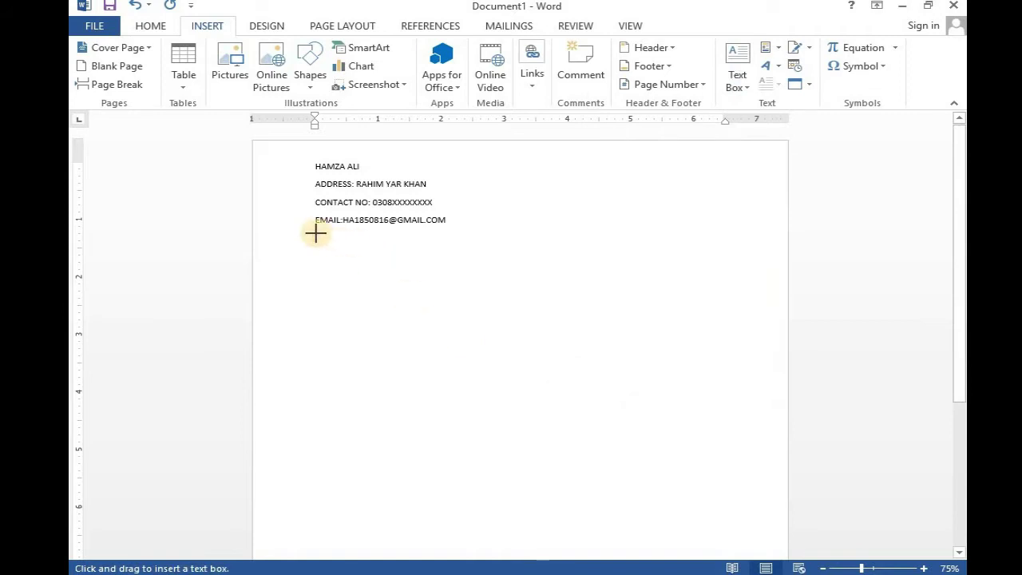
pyautogui.moveTo(315, 233); pyautogui.dragTo(735, 250)
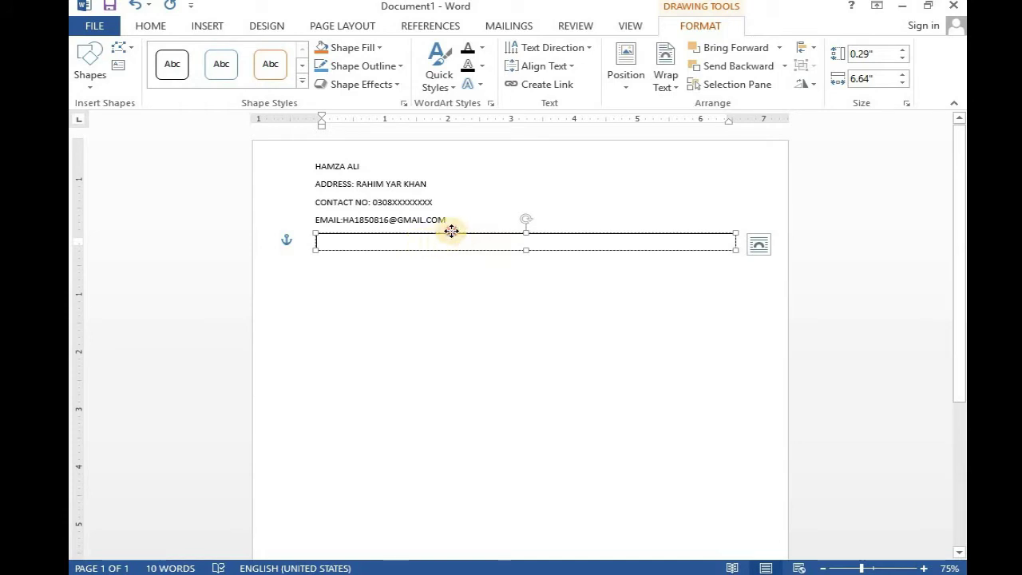
pyautogui.moveTo(451, 231); pyautogui.dragTo(451, 229)
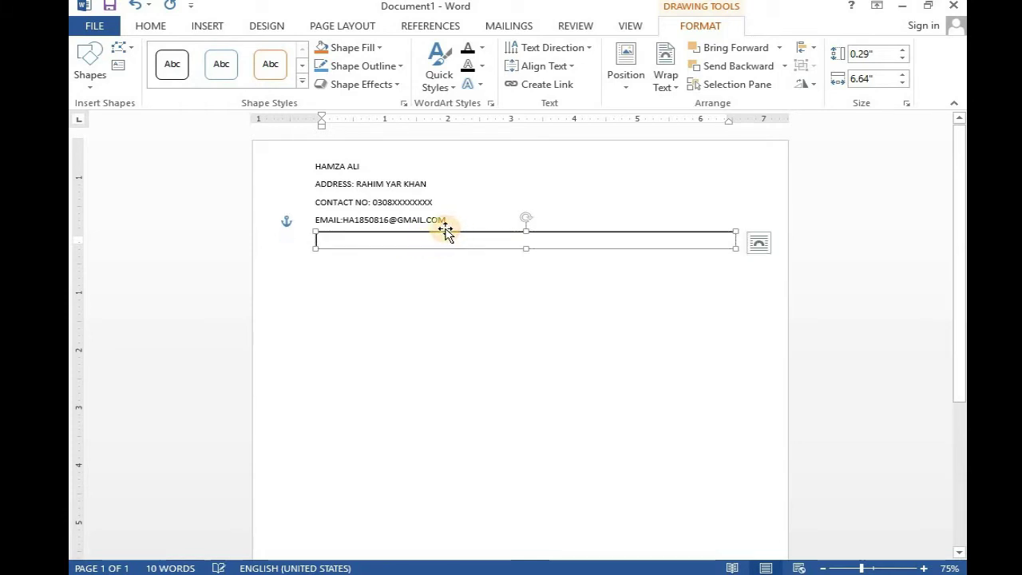
pyautogui.click(399, 236)
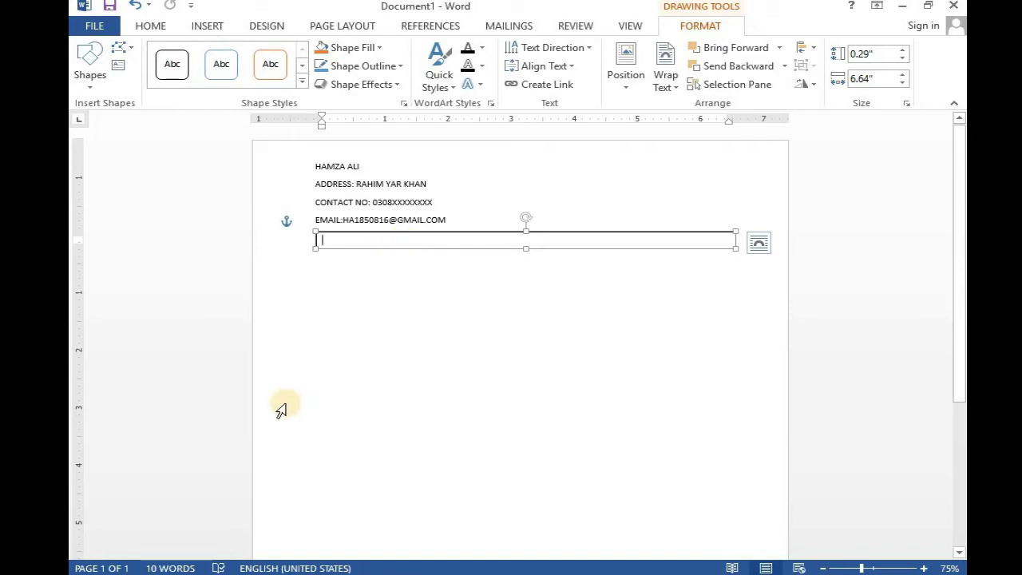
pyautogui.write('OB')
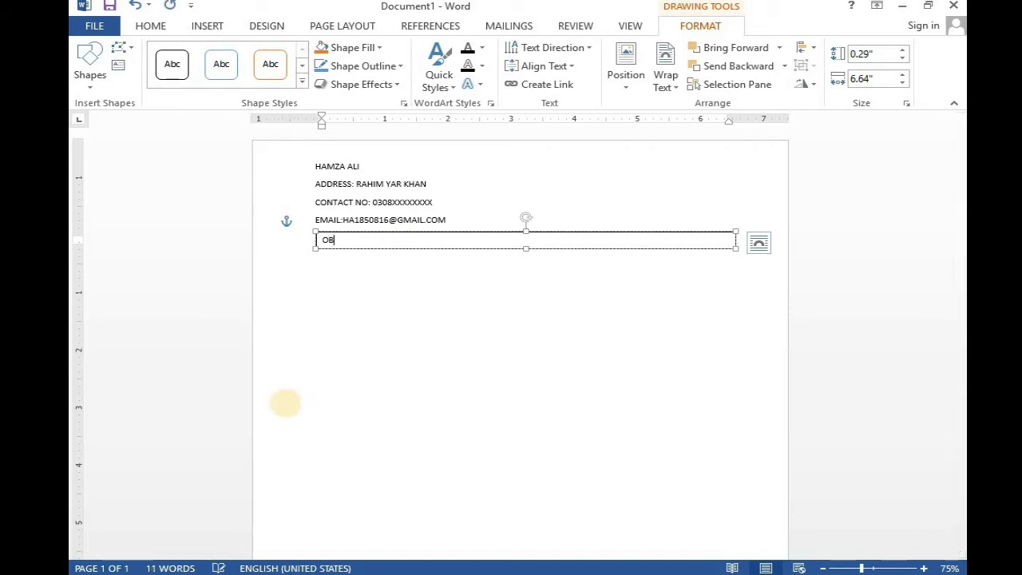
pyautogui.write('JICTIVE')
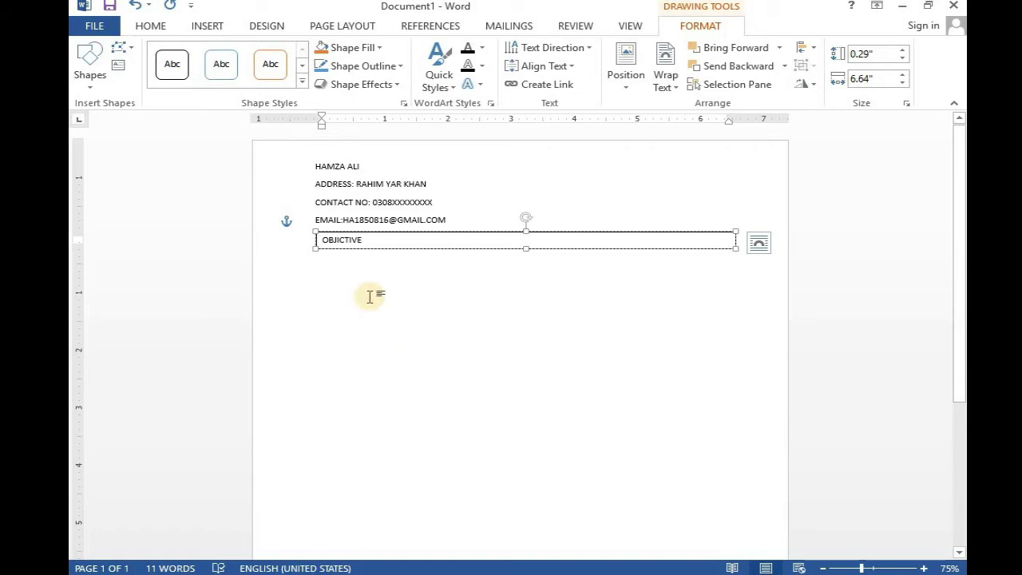
pyautogui.click(311, 250)
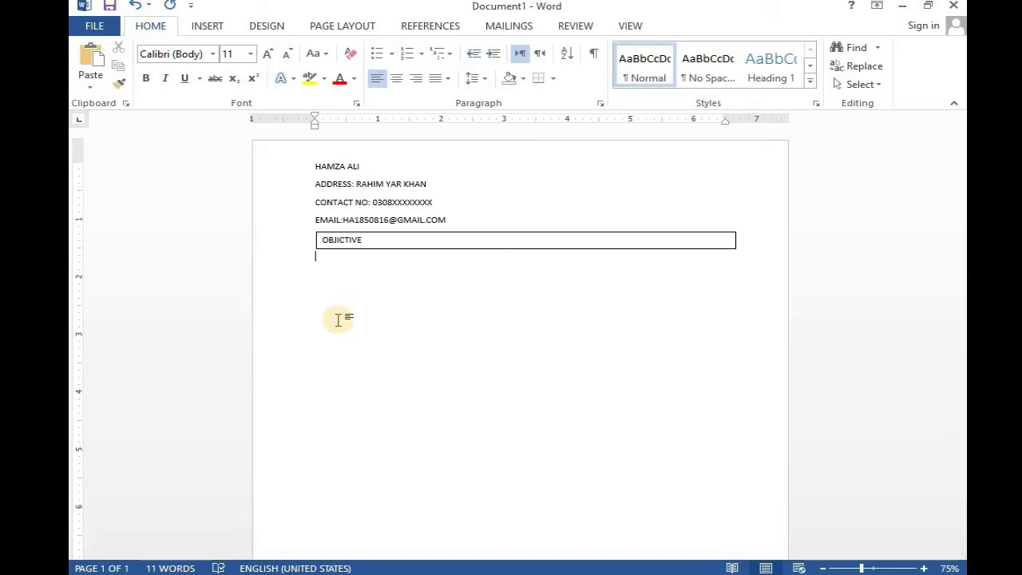
# - Paste the objective paragraph below the OBJICTIVE box
pyautogui.write('TOSEEK A CHALLENGING POSITION IN A PROGRASSIVE & GROWING ORGANIZATION WHERE. I MAY TO UTILIZE MY SKILLS AND ABILITY WITH AN OPPORTUNITY OF GROWTH, ADVANCEMENT & ENHANCEMENT OF MY KNOWLEDGE.')
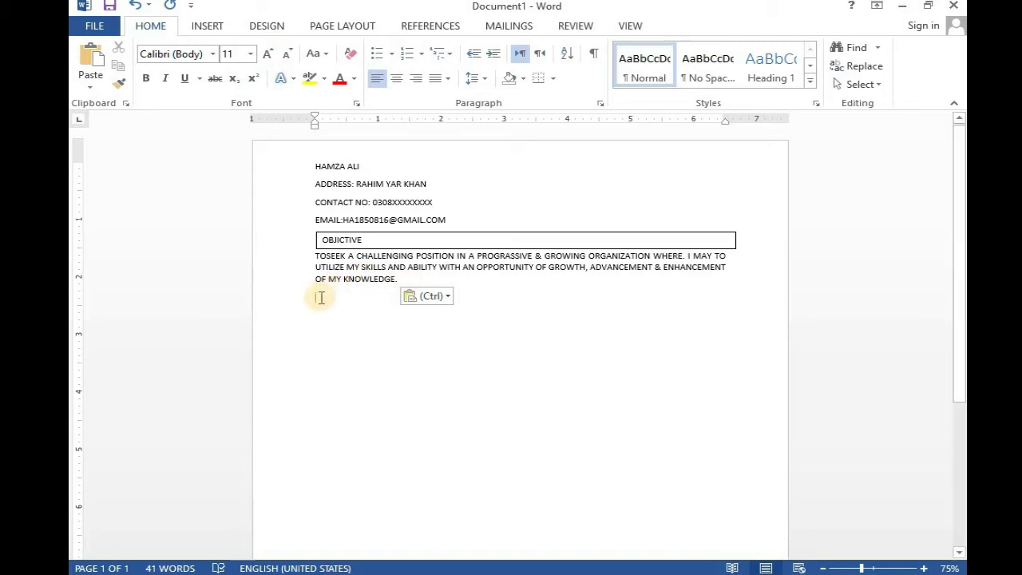
pyautogui.click(394, 240)
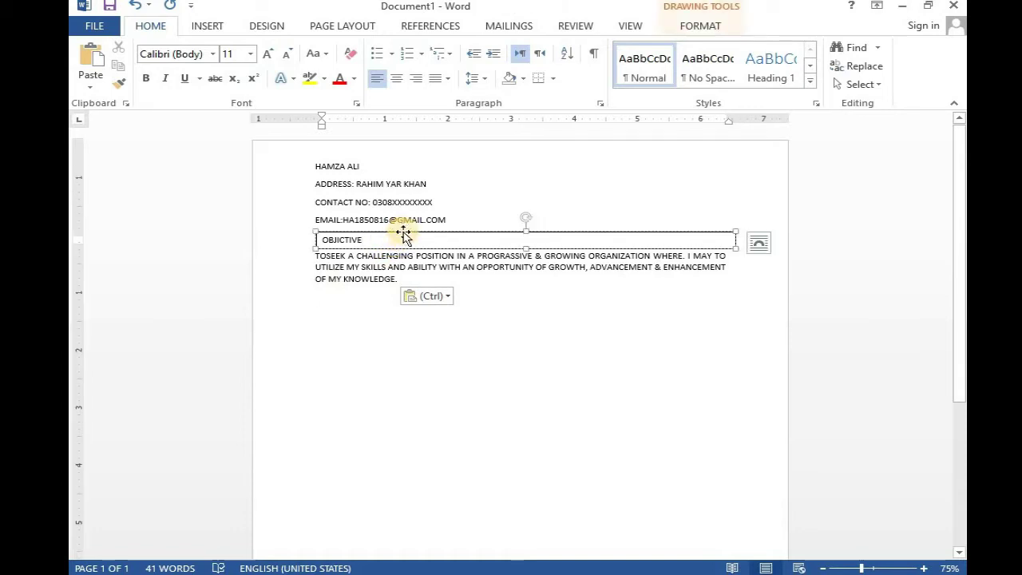
# - Copy the OBJICTIVE box below the objective paragraph and relabel the copy EDUCATION
pyautogui.click(403, 231)
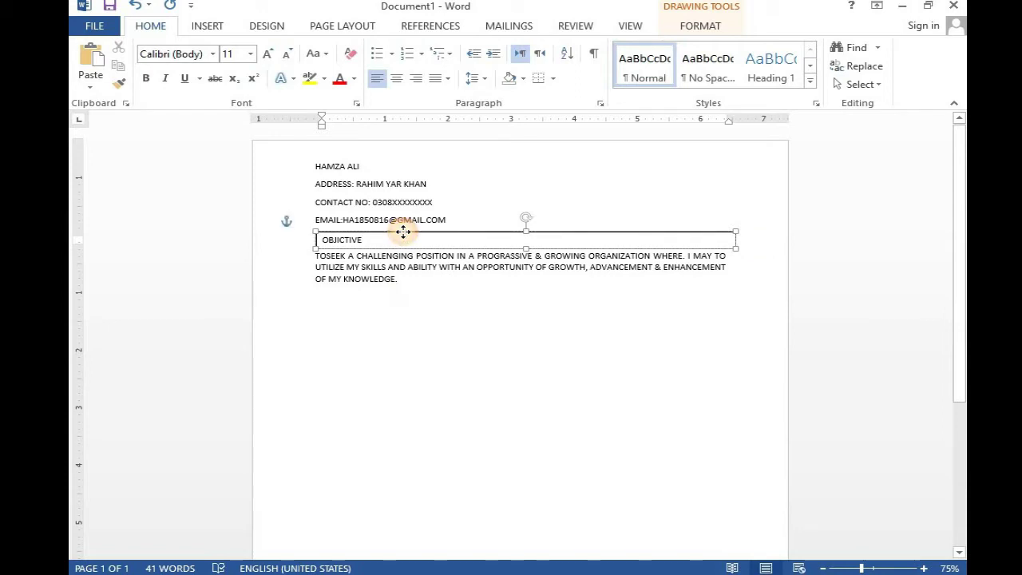
pyautogui.moveTo(403, 231); pyautogui.dragTo(407, 289)
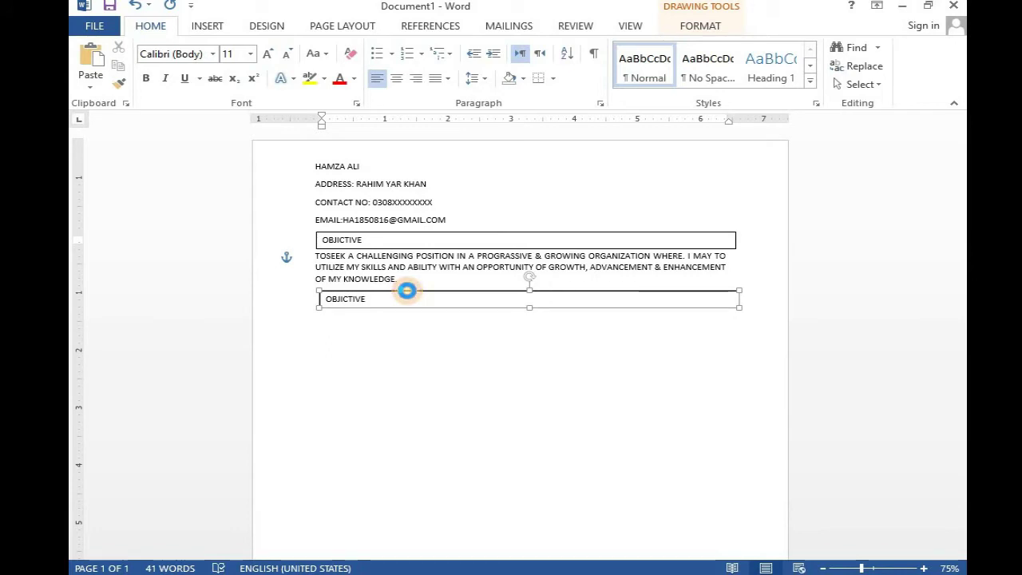
pyautogui.click(402, 296)
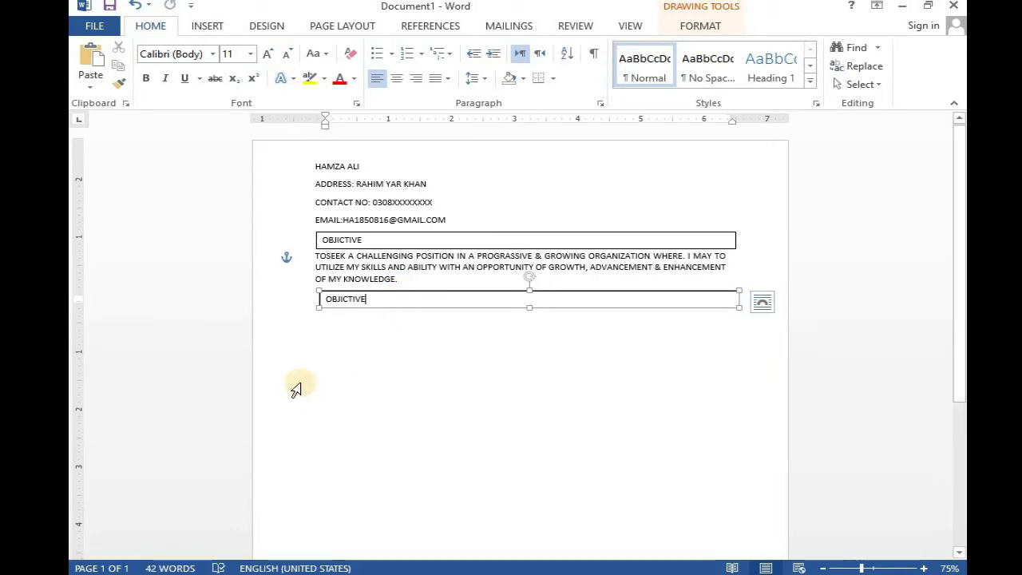
pyautogui.press('BackSpace')
pyautogui.press('BackSpace')
pyautogui.press('BackSpace')
pyautogui.press('BackSpace')
pyautogui.press('BackSpace')
pyautogui.press('BackSpace')
pyautogui.press('BackSpace')
pyautogui.press('BackSpace')
pyautogui.press('BackSpace')
pyautogui.write('EDUCATION')
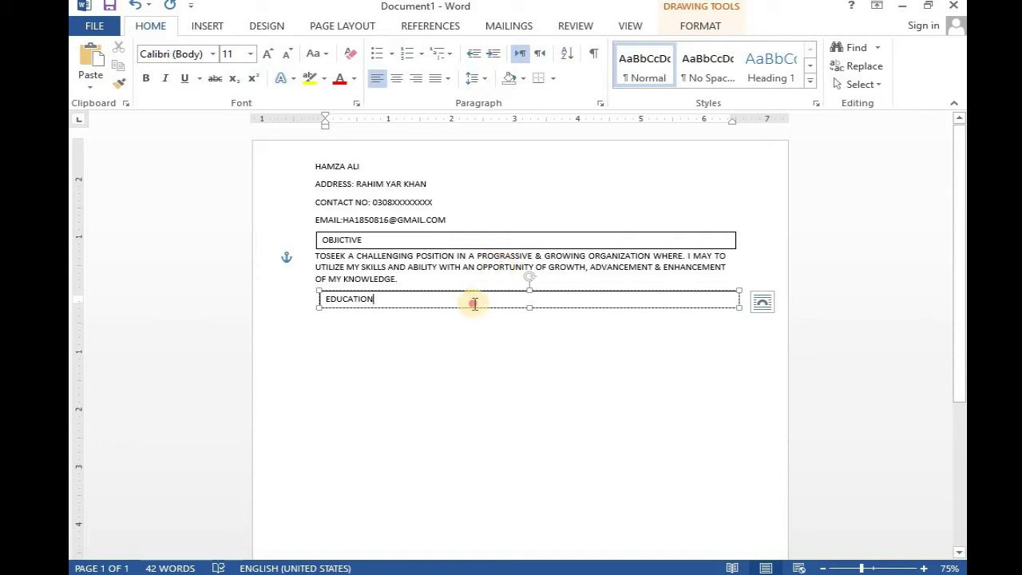
pyautogui.moveTo(449, 289); pyautogui.dragTo(451, 287)
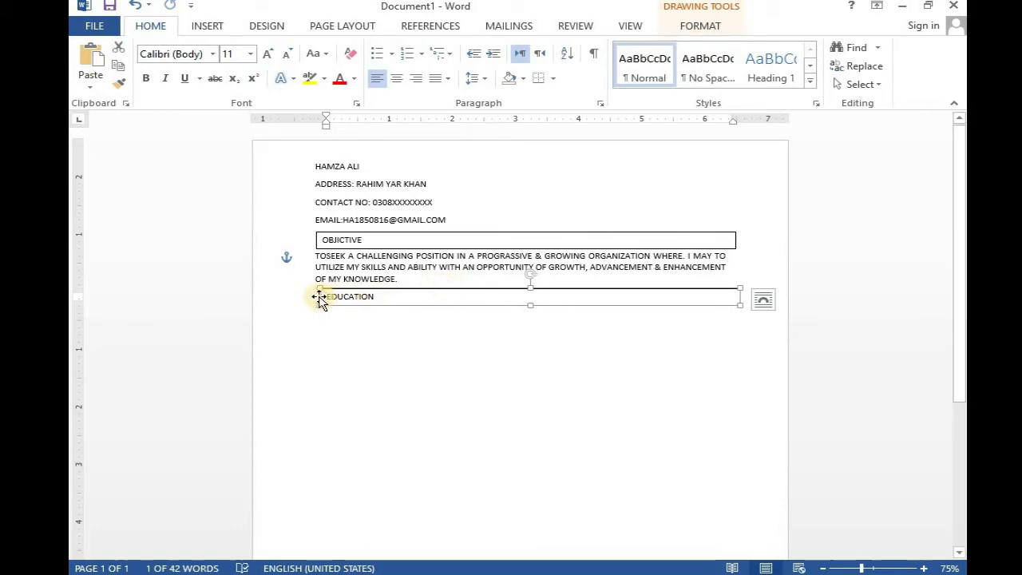
pyautogui.click(271, 336)
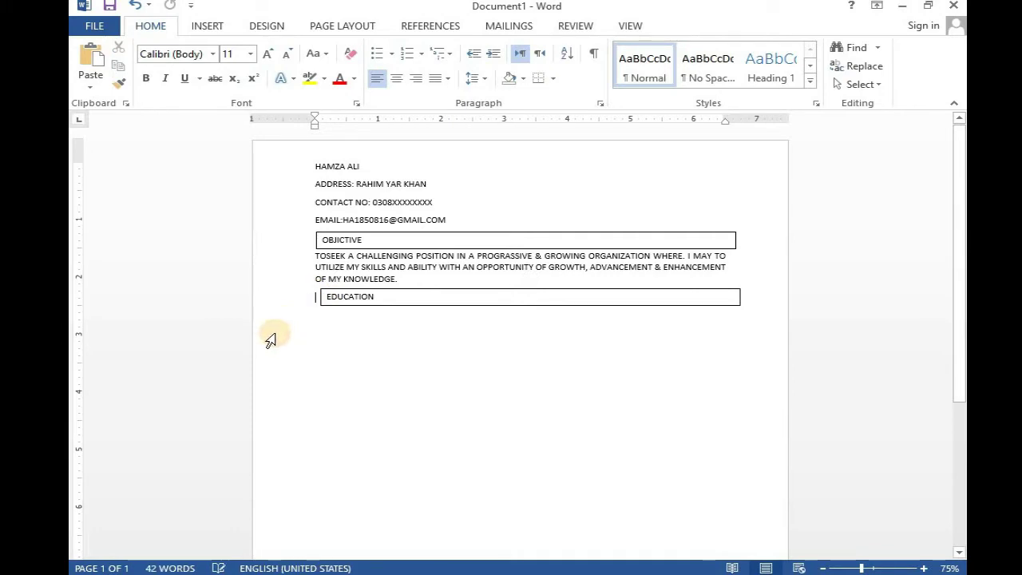
# - Add the matriculation entry from the Board of Secondary Education Bahawal Pur under EDUCATION
pyautogui.press('Return')
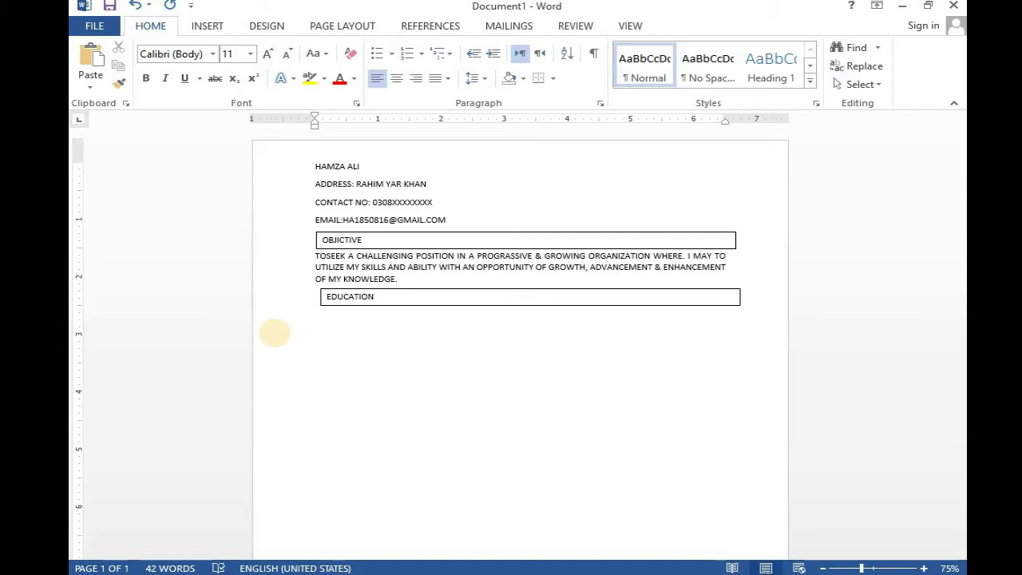
pyautogui.write('MARRICULATION: FROM')
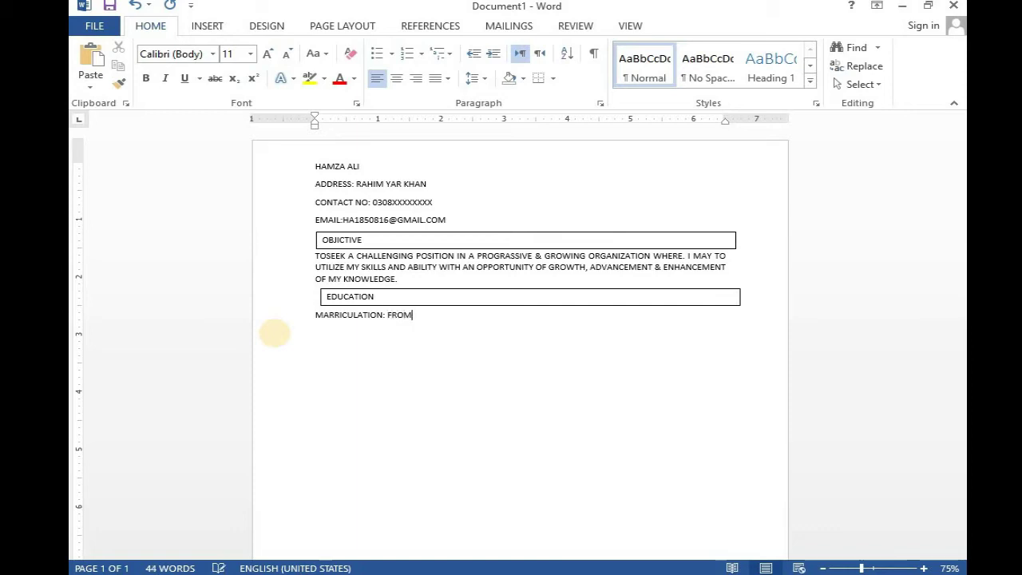
pyautogui.write(' G')
pyautogui.press('BackSpace')
pyautogui.write('OARD')
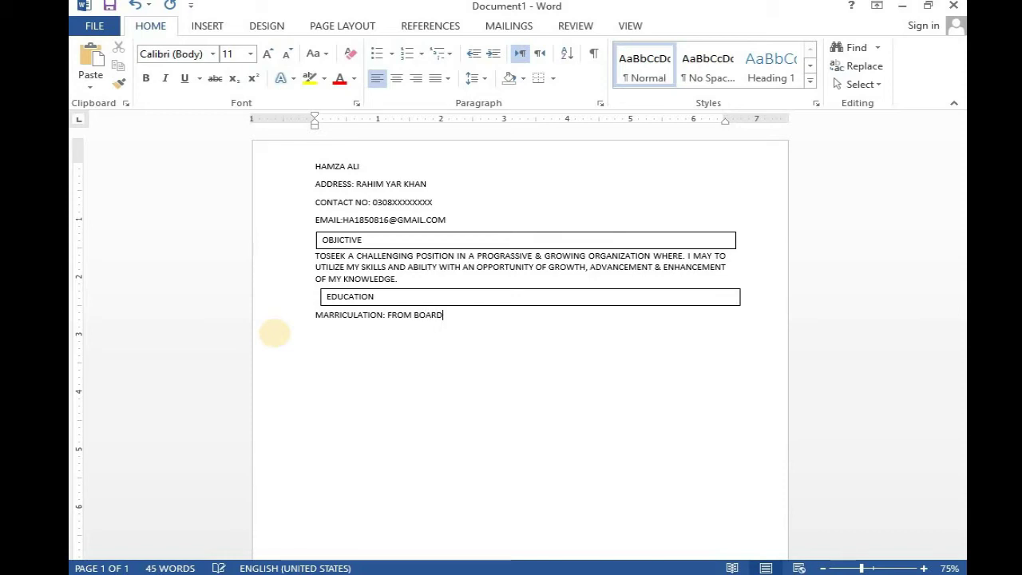
pyautogui.write(' OF')
pyautogui.write('SECONDRY ')
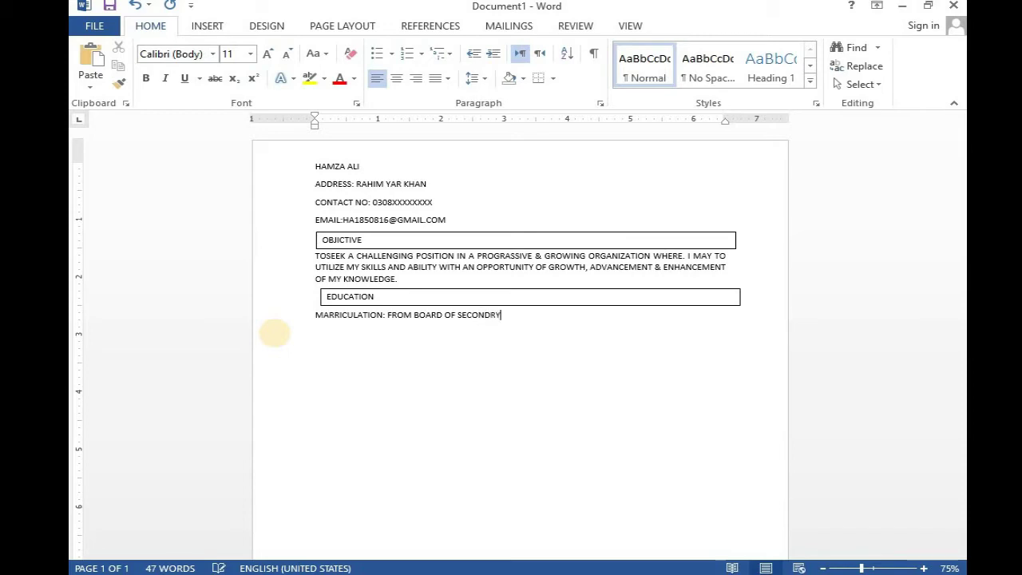
pyautogui.write('EDUCATION')
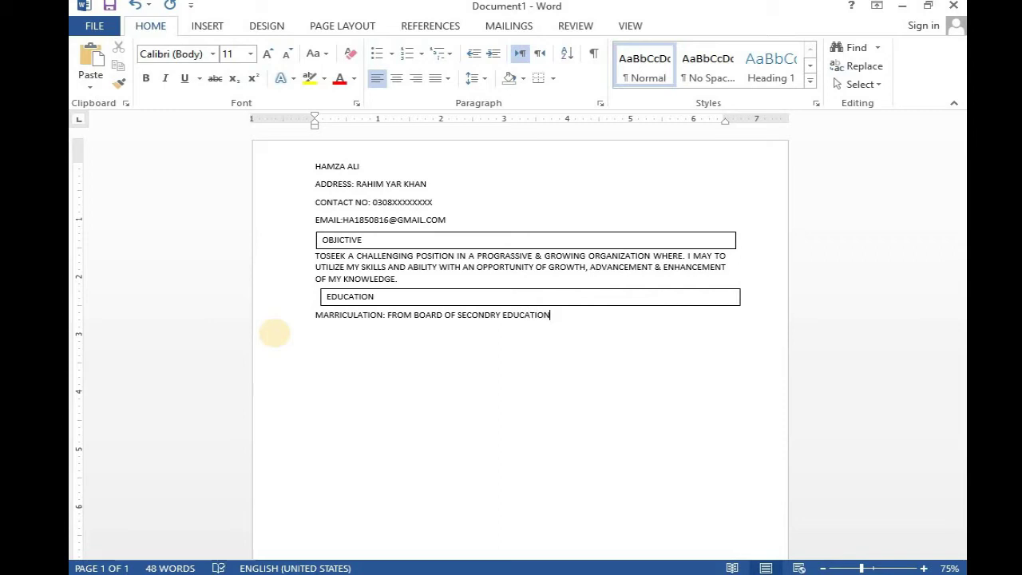
pyautogui.write(' B')
pyautogui.write('AH')
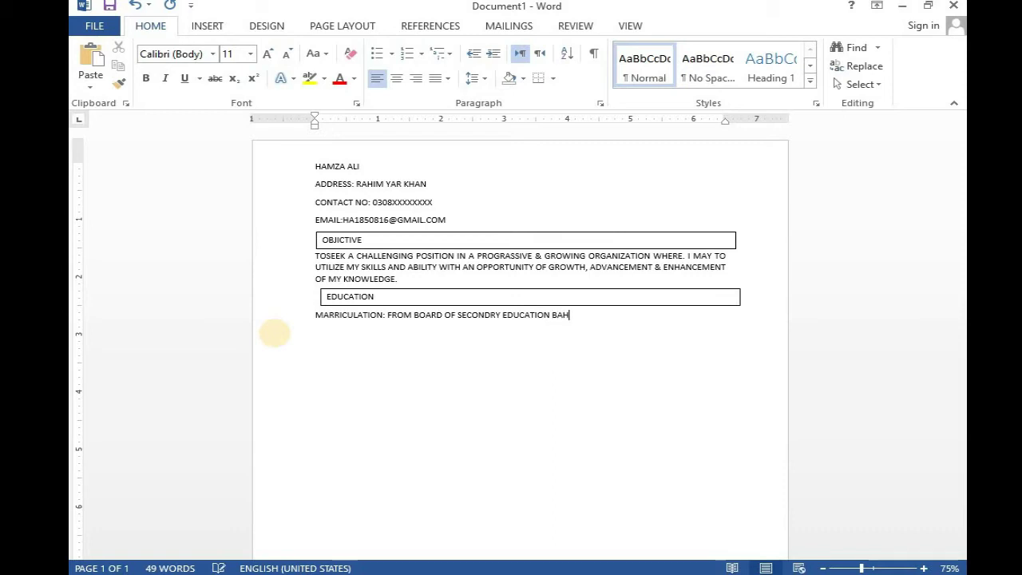
pyautogui.write('AWAL PUR')
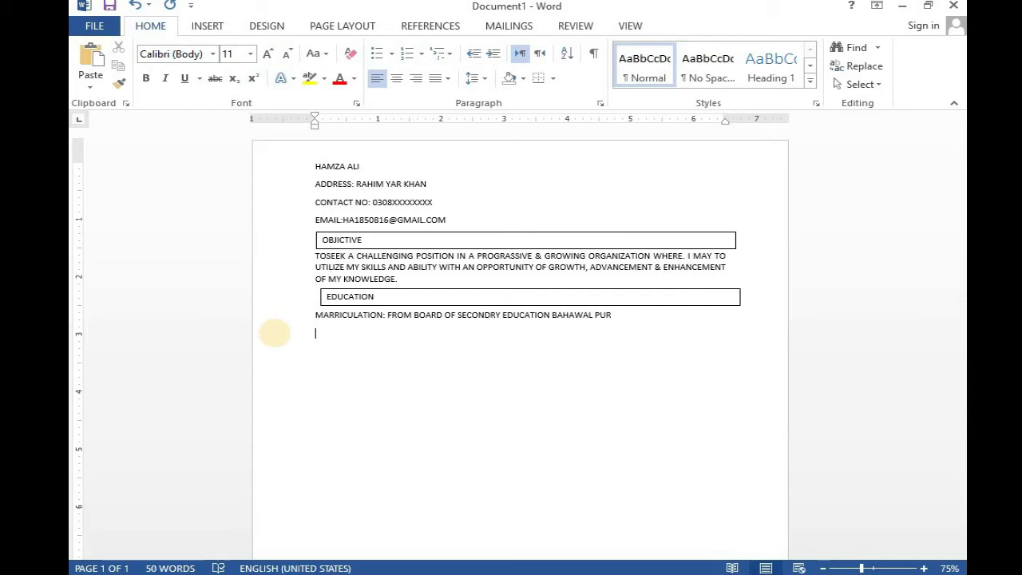
# - Add the line 'DAE MECHANICAL: FROM TECHNICAL BOARD OF LAHORE.' below it
pyautogui.write('DAE MEC')
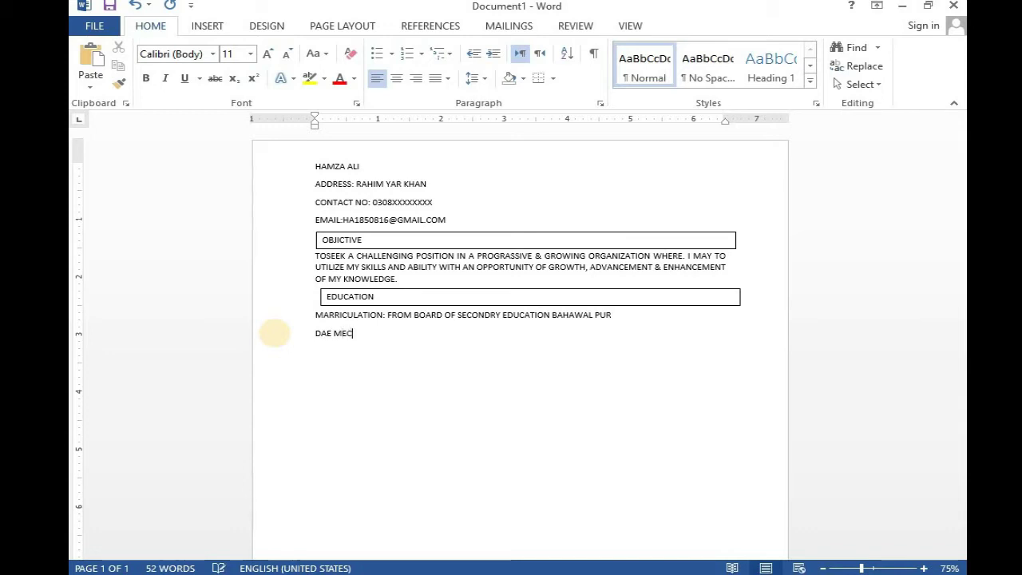
pyautogui.write('HANICAL')
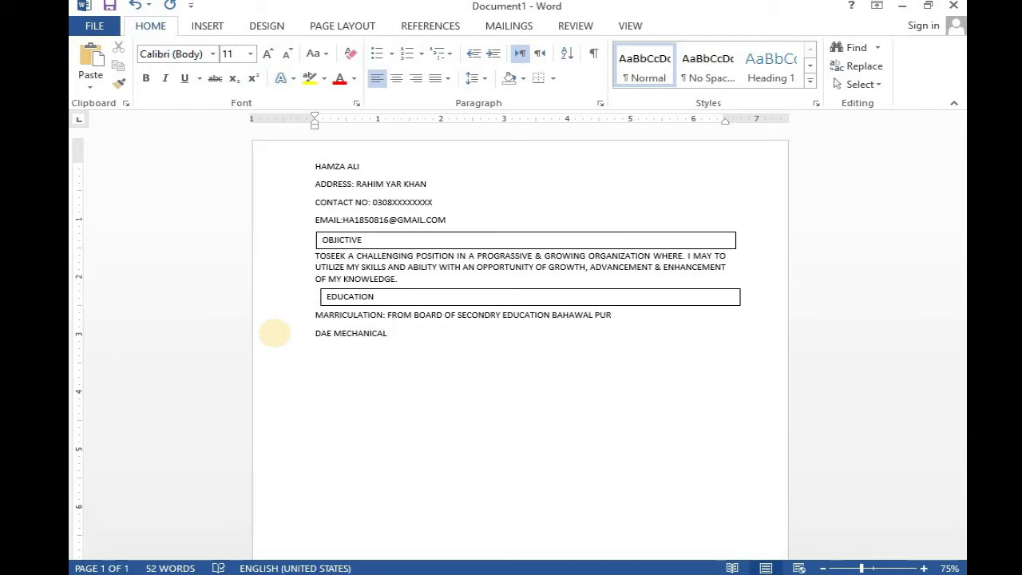
pyautogui.write(': FROM B')
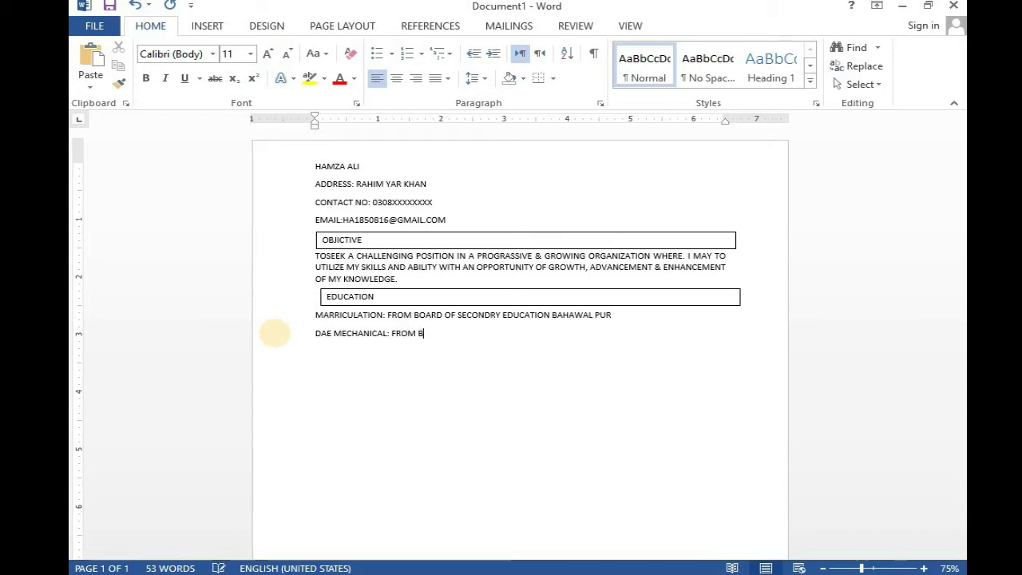
pyautogui.write('OARD OF')
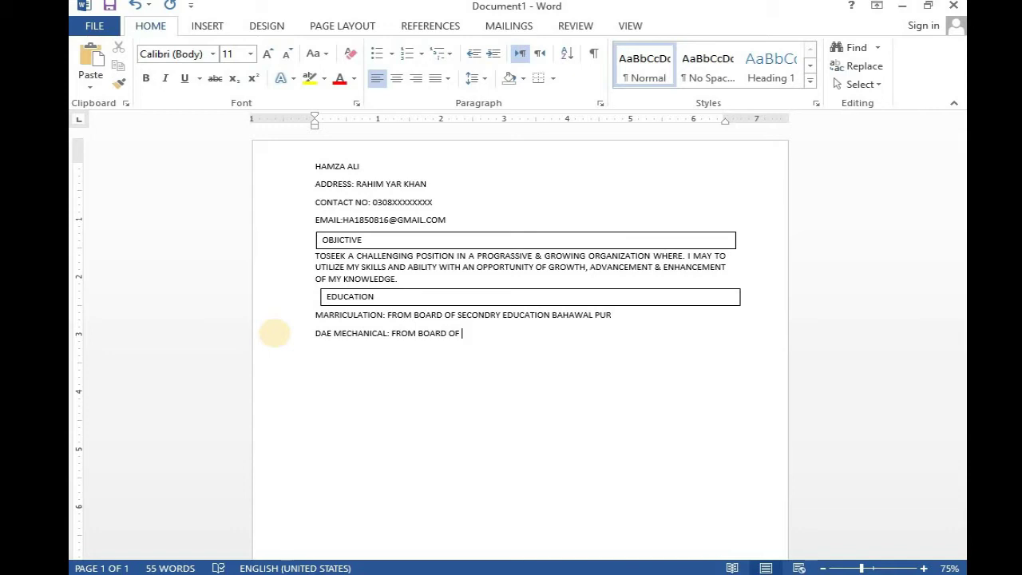
pyautogui.press('BackSpace')
pyautogui.press('BackSpace')
pyautogui.press('BackSpace')
pyautogui.press('BackSpace')
pyautogui.press('BackSpace')
pyautogui.press('BackSpace')
pyautogui.press('BackSpace')
pyautogui.press('BackSpace')
pyautogui.write('TECHNICAL BOARD ')
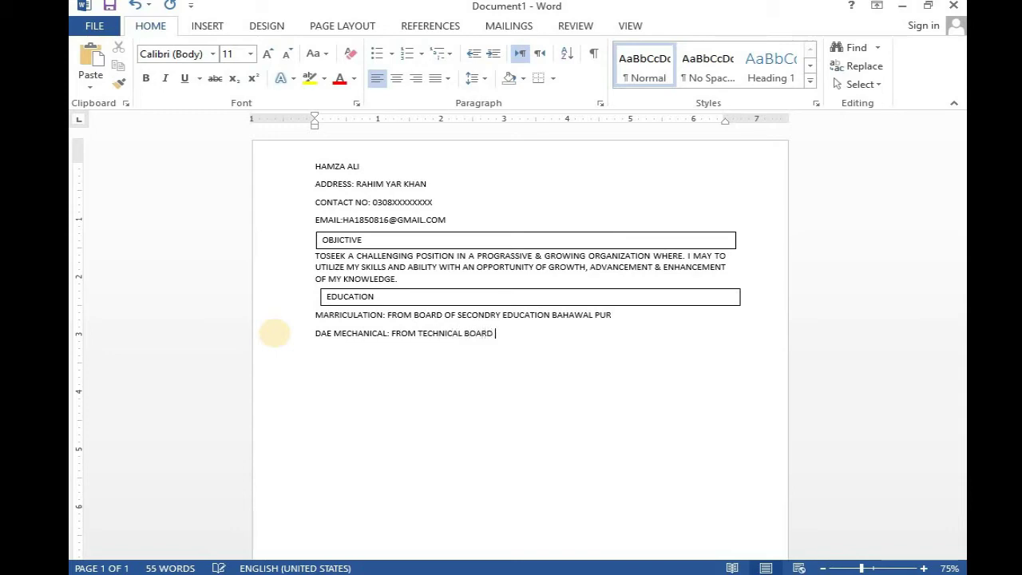
pyautogui.write('OF LAHORE')
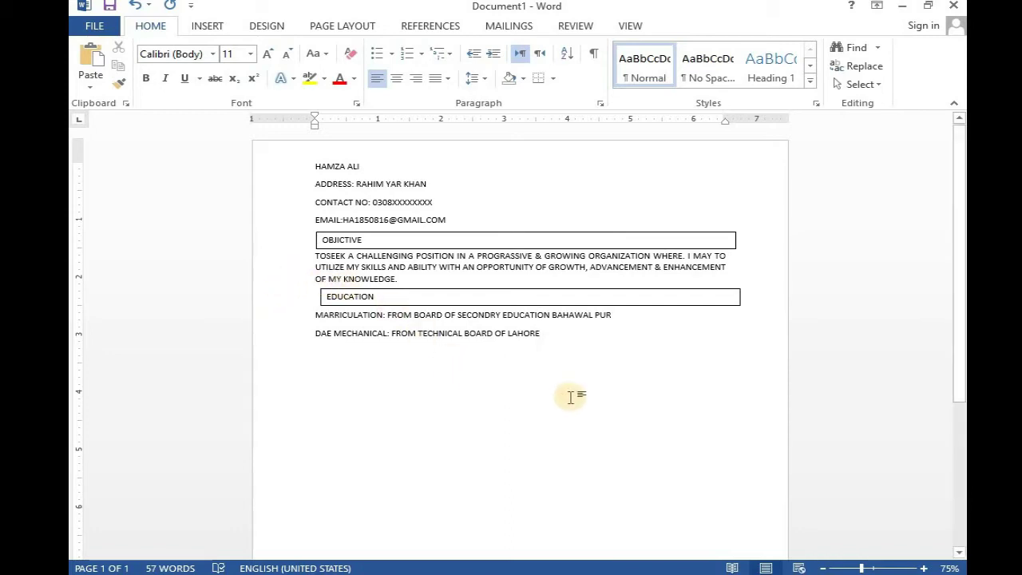
pyautogui.write('.')
pyautogui.press('Return')
pyautogui.click(441, 296)
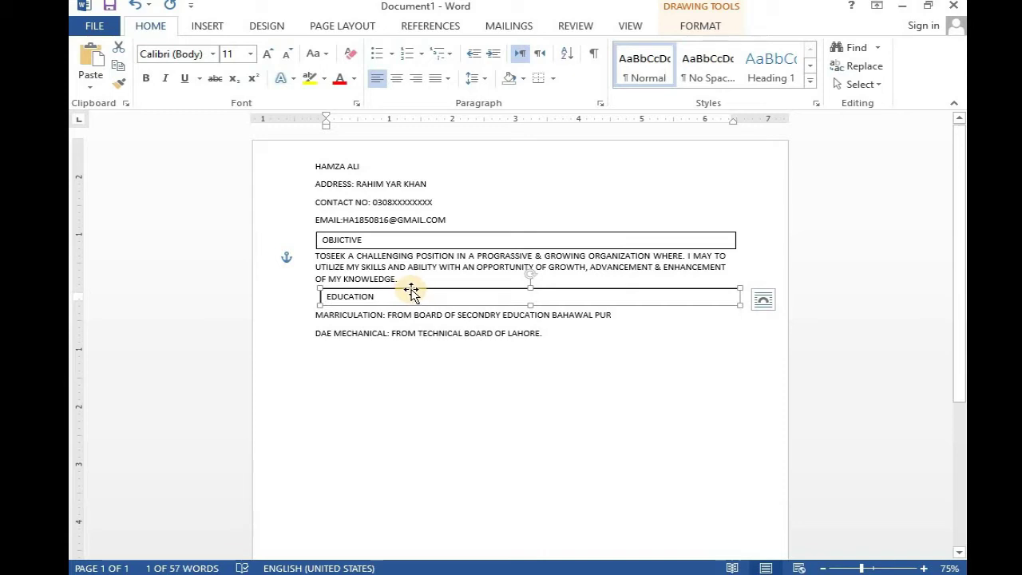
# - Copy the EDUCATION box below the DAE line, relabel it SKILL and align it
pyautogui.moveTo(406, 294); pyautogui.dragTo(420, 349)
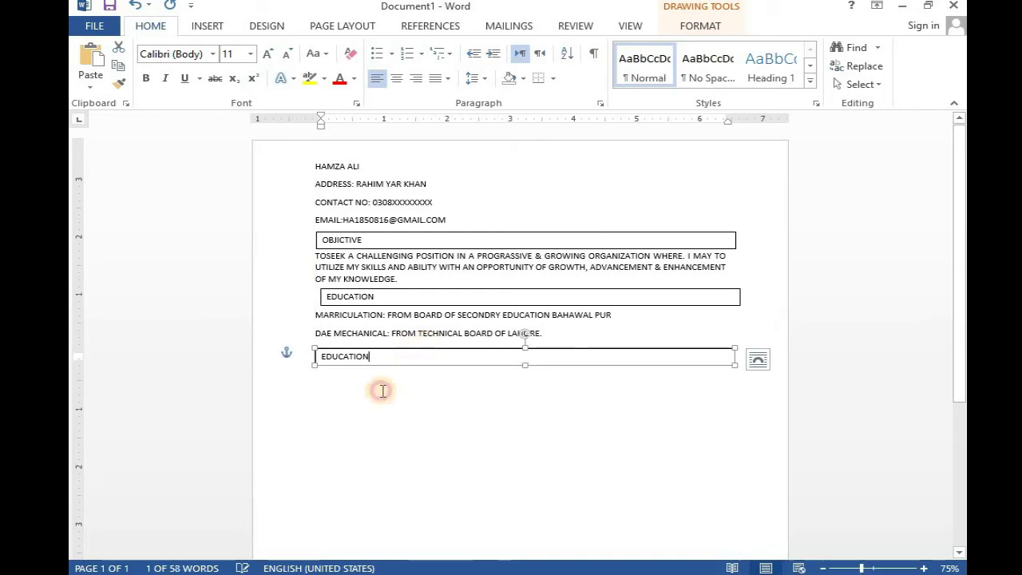
pyautogui.press('BackSpace')
pyautogui.press('BackSpace')
pyautogui.press('BackSpace')
pyautogui.press('BackSpace')
pyautogui.press('BackSpace')
pyautogui.press('BackSpace')
pyautogui.press('BackSpace')
pyautogui.press('BackSpace')
pyautogui.press('BackSpace')
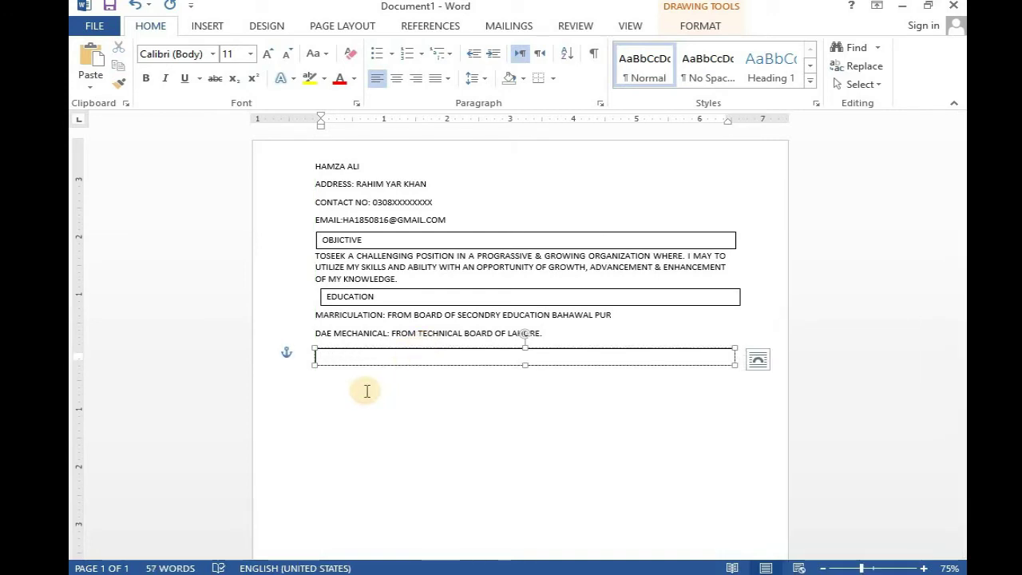
pyautogui.write('SKILL')
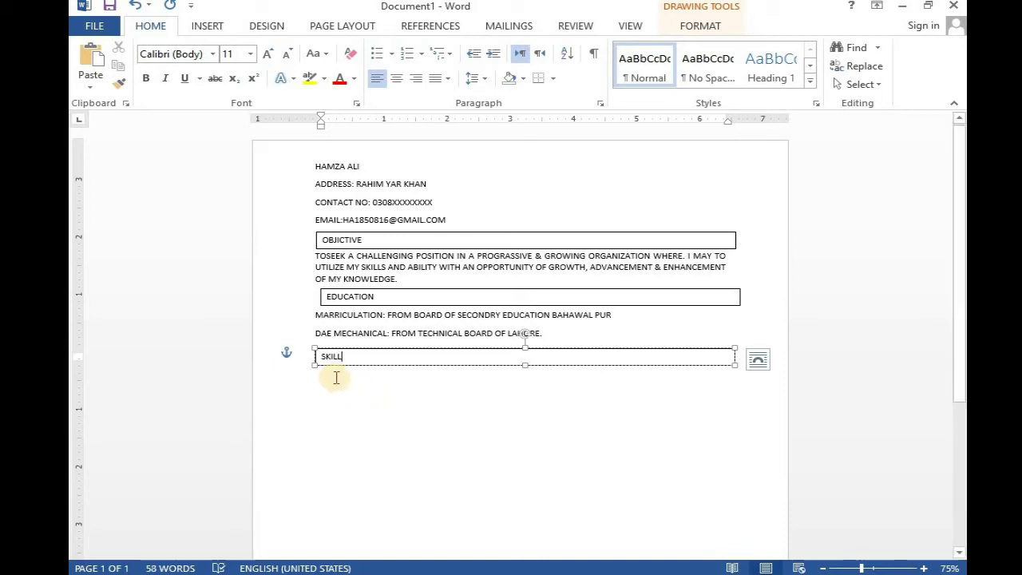
pyautogui.click(313, 363)
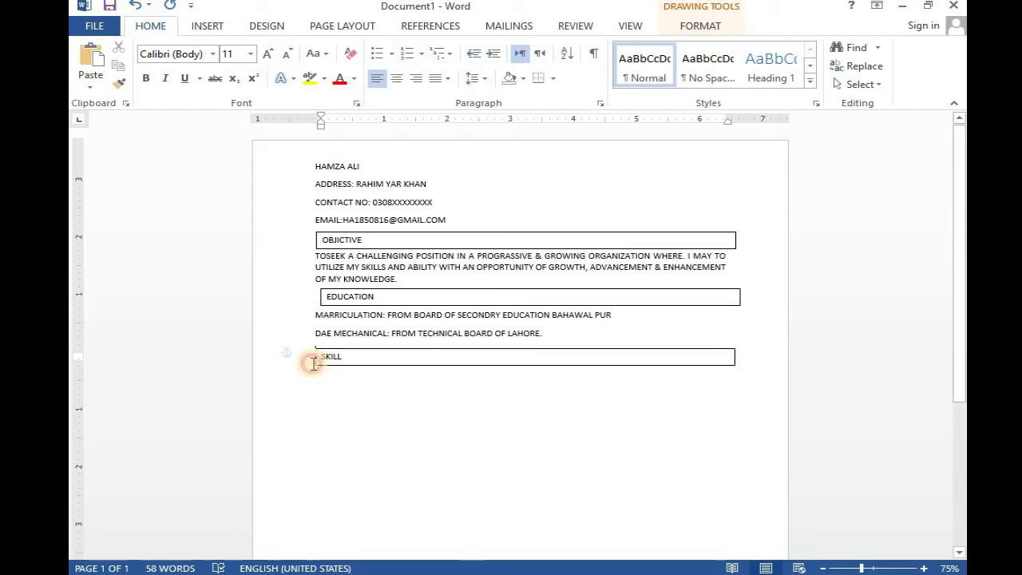
pyautogui.click(365, 357)
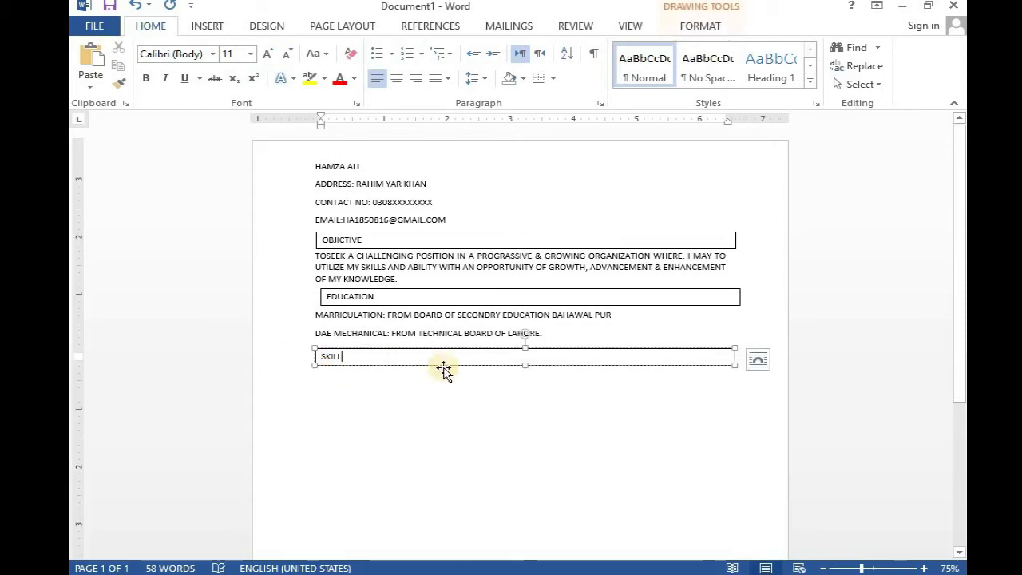
pyautogui.moveTo(470, 349); pyautogui.dragTo(472, 343)
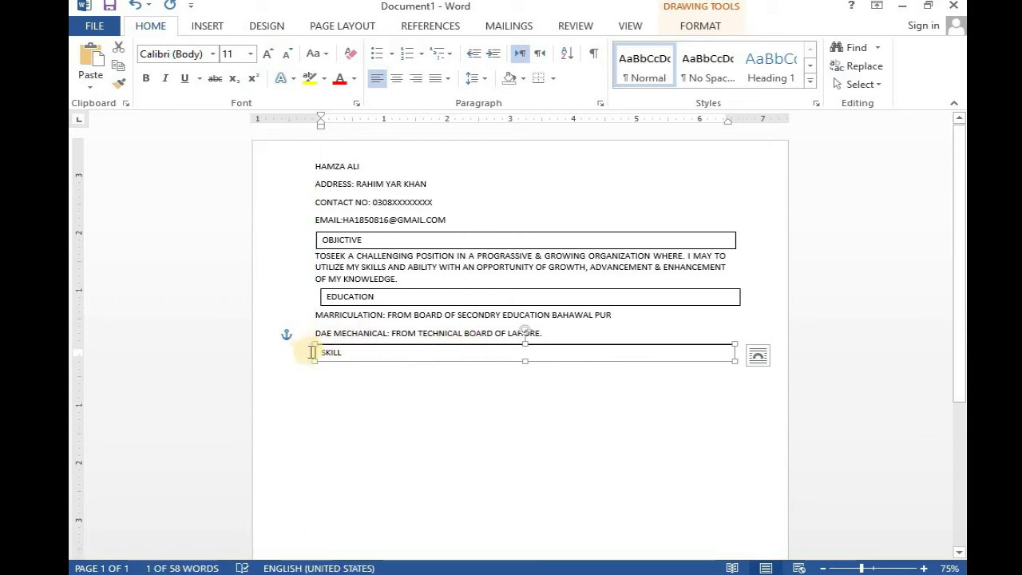
# - List MS OFFICE, COMPUTER HARDWERE and COMPUTER SOFTWERE on separate lines under the SKILL box
pyautogui.click(312, 352)
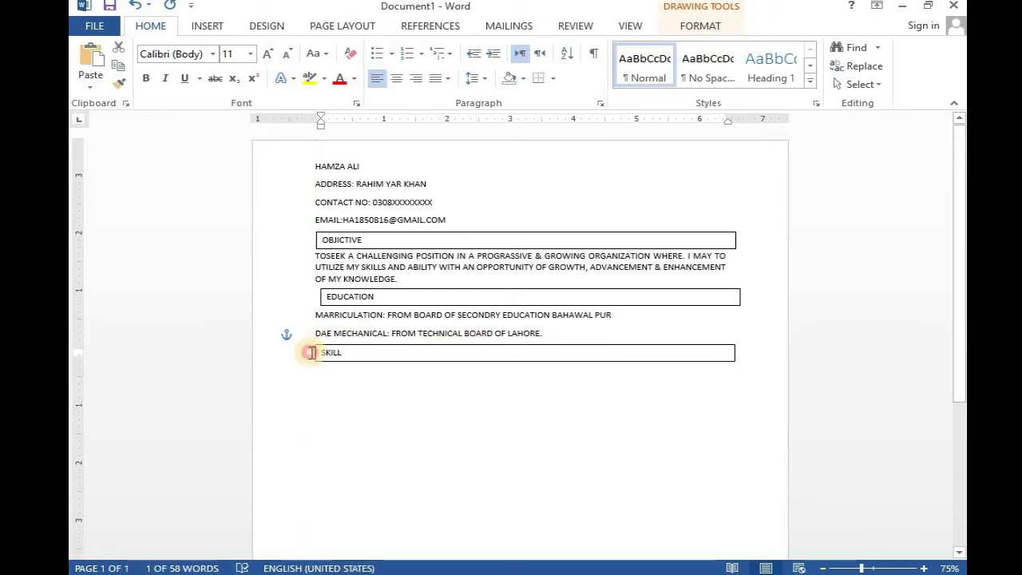
pyautogui.click(296, 414)
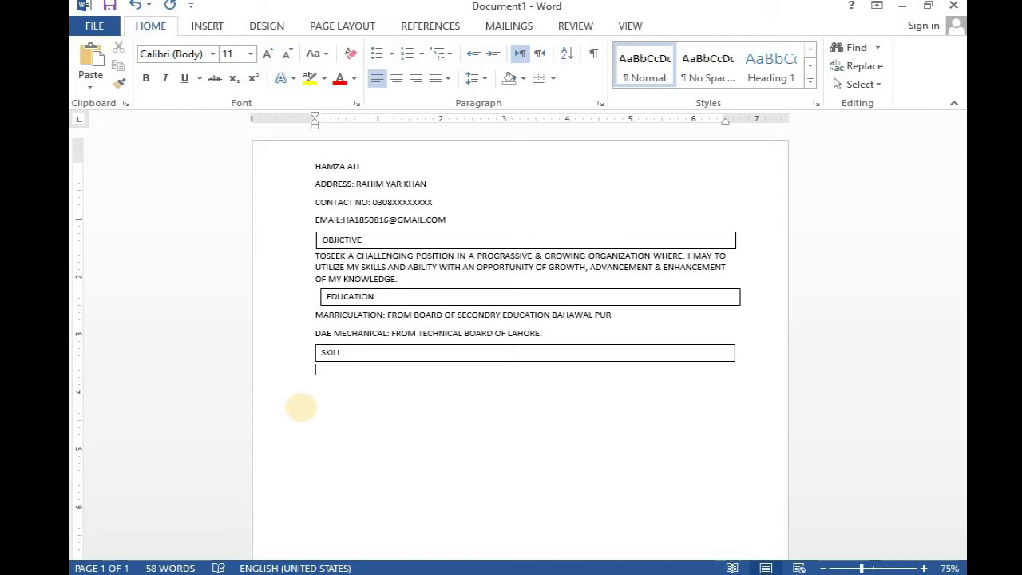
pyautogui.write('MS OFFICE')
pyautogui.press('Return')
pyautogui.write('COM')
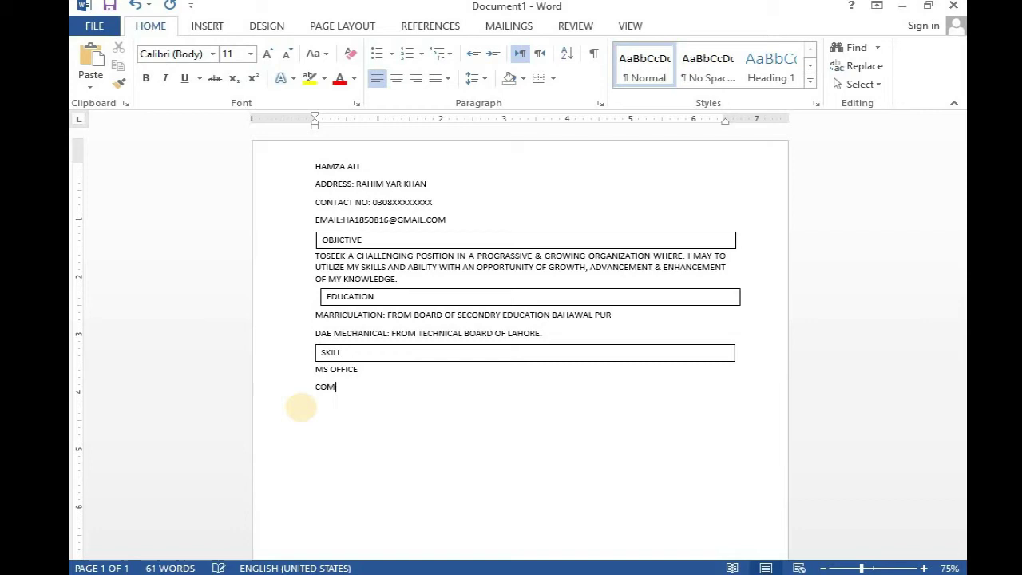
pyautogui.write('PUTER HAD')
pyautogui.press('BackSpace')
pyautogui.write('RDWERE ')
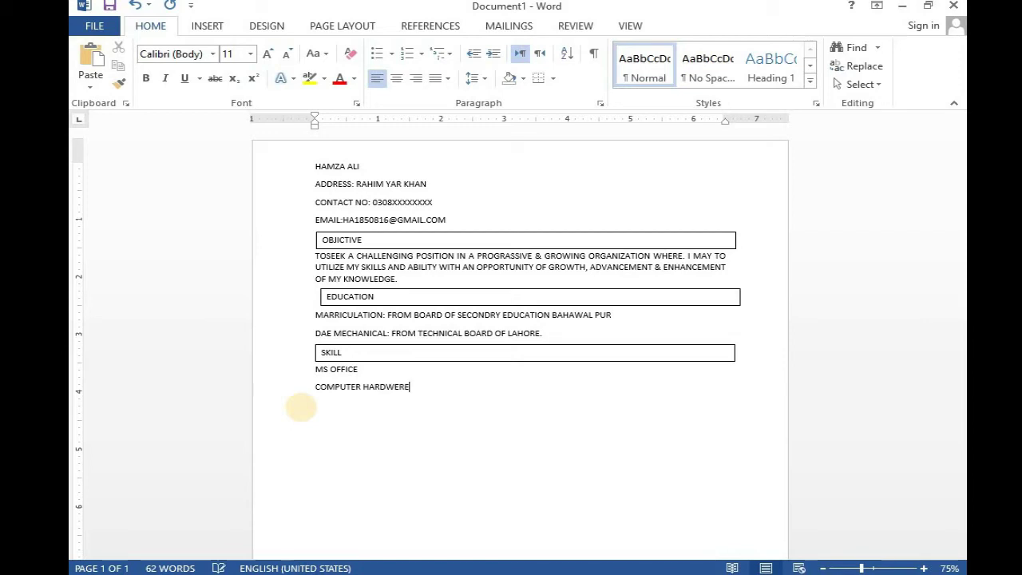
pyautogui.write('COMPUTER')
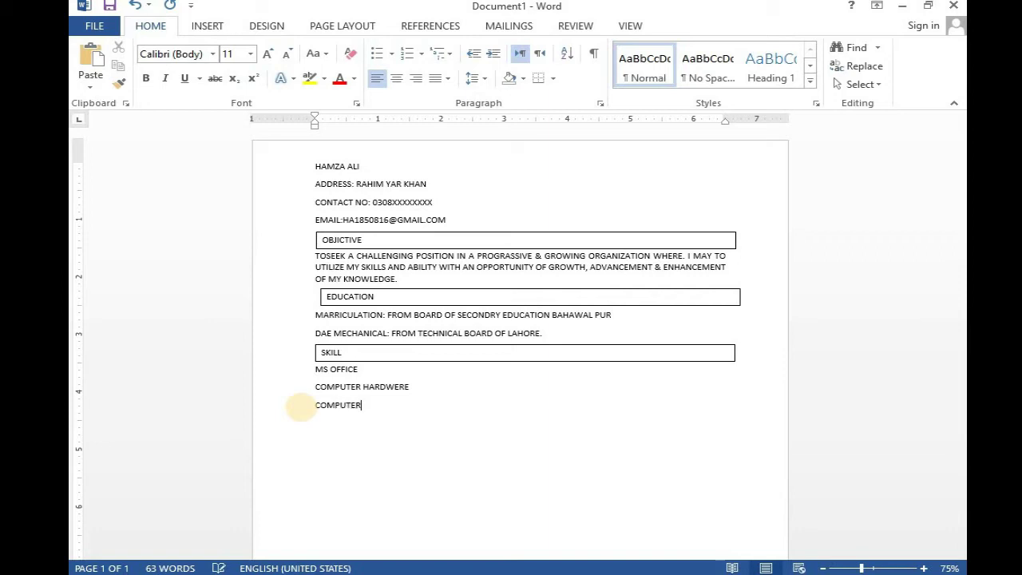
pyautogui.write(' SOFTWRE')
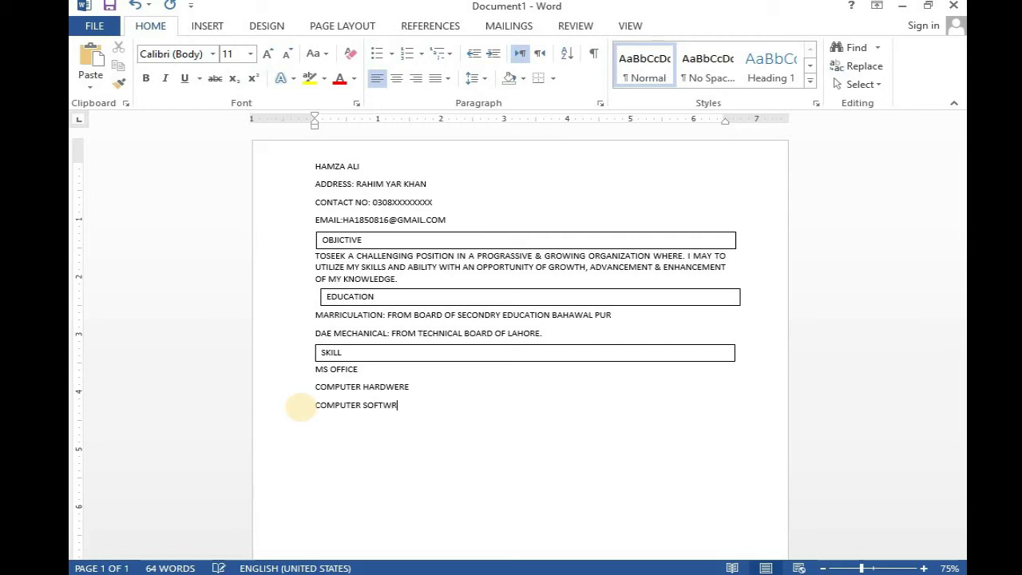
pyautogui.press('BackSpace')
pyautogui.press('BackSpace')
pyautogui.write('ERE')
# - Copy the SKILL box below the skills list and relabel it EXPERENCE
pyautogui.click(380, 344)
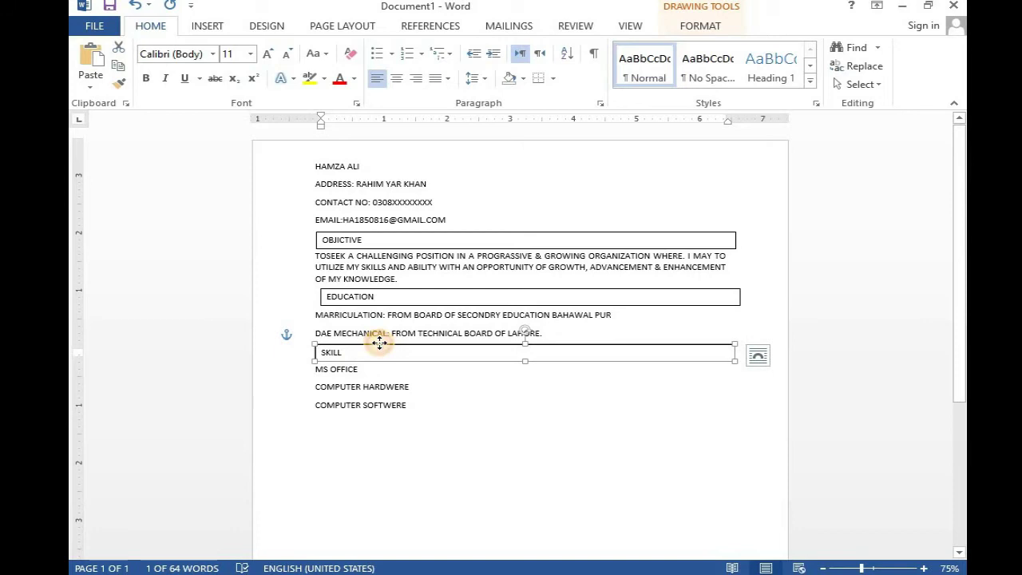
pyautogui.moveTo(379, 344); pyautogui.dragTo(382, 411)
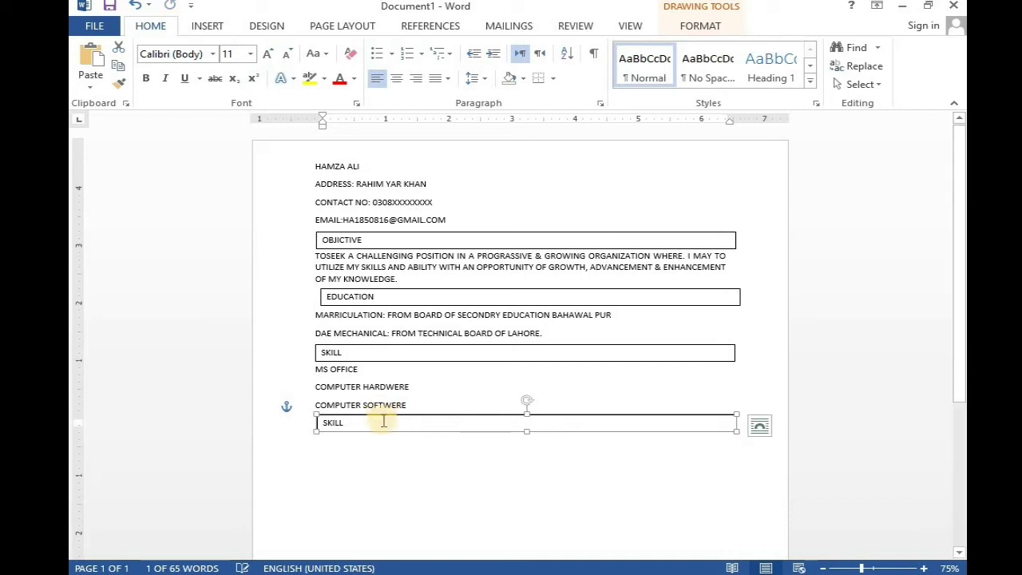
pyautogui.press('BackSpace')
pyautogui.press('BackSpace')
pyautogui.press('BackSpace')
pyautogui.press('BackSpace')
pyautogui.press('BackSpace')
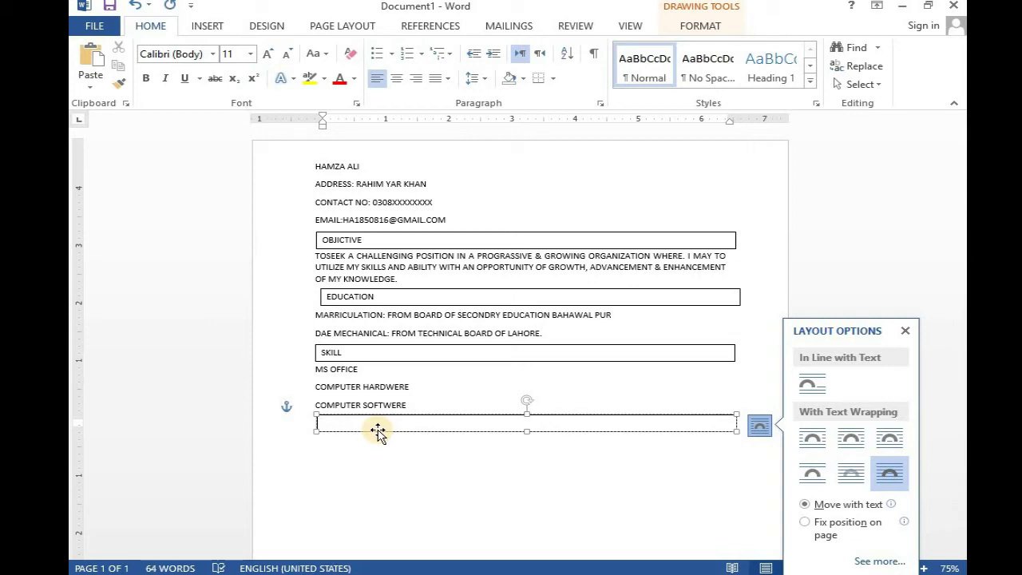
pyautogui.write('EXPERENCE')
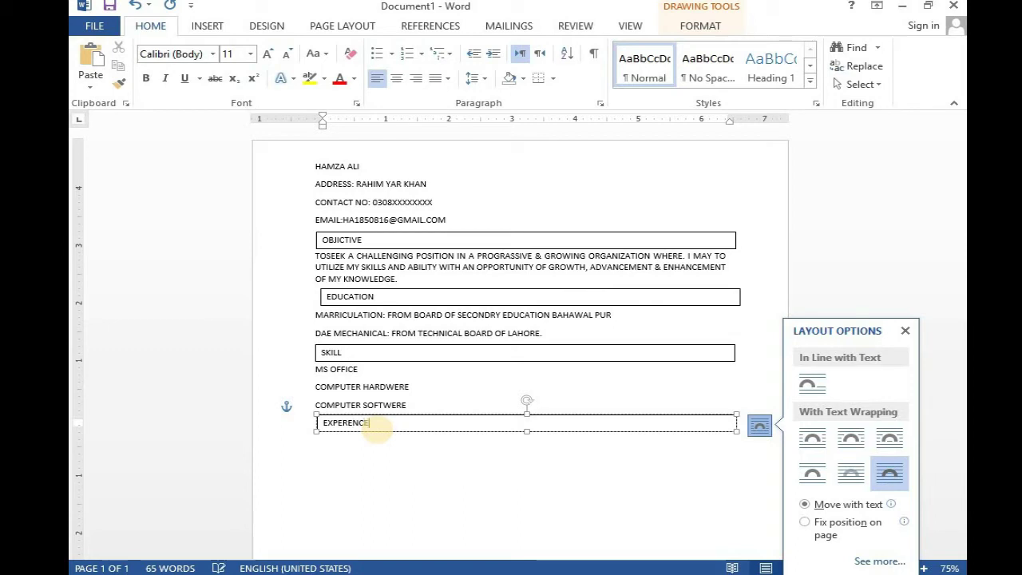
# - Type FRESH on a new line beneath the EXPERENCE box
pyautogui.click(338, 426)
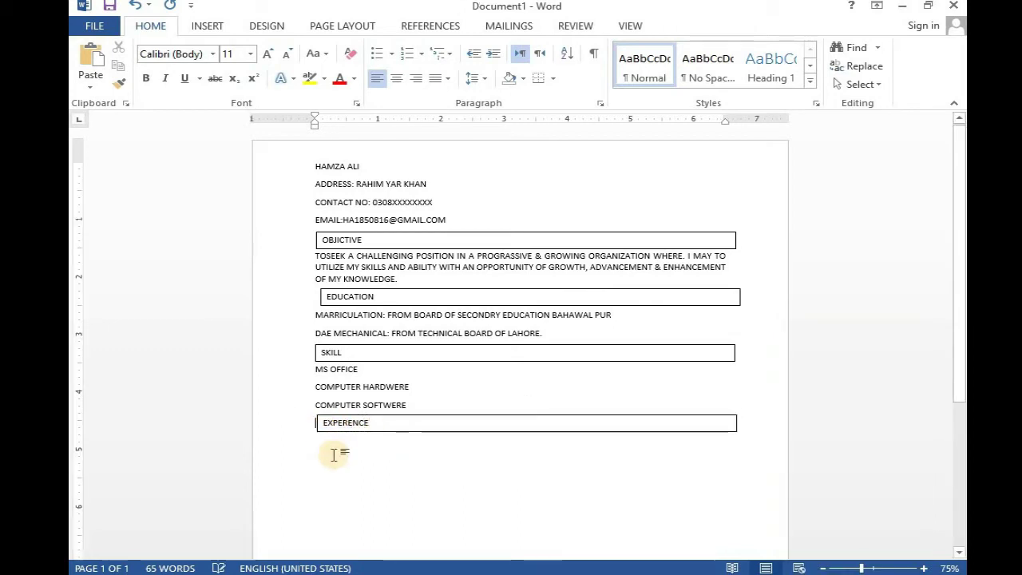
pyautogui.press('Return')
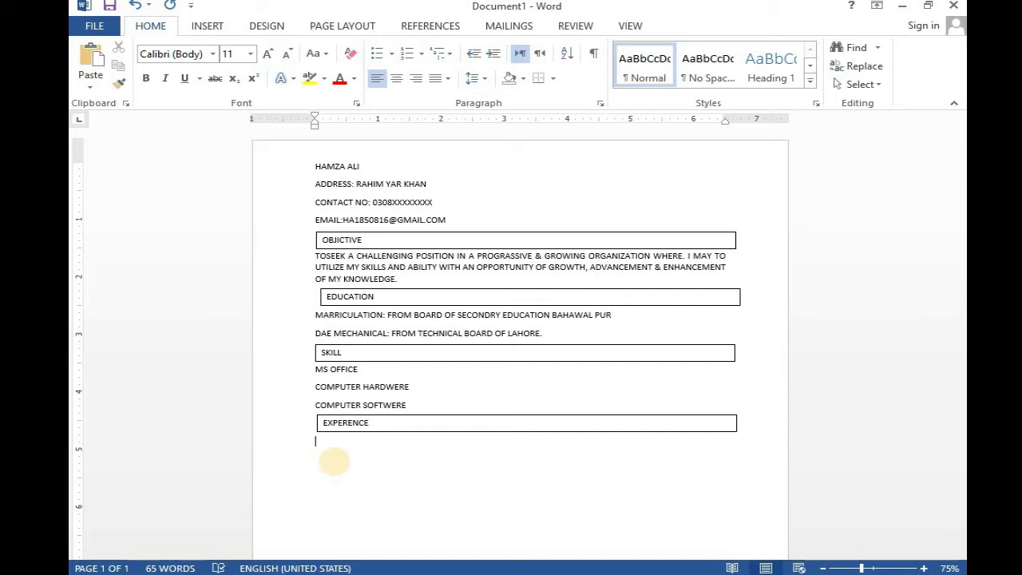
pyautogui.write('FRESH')
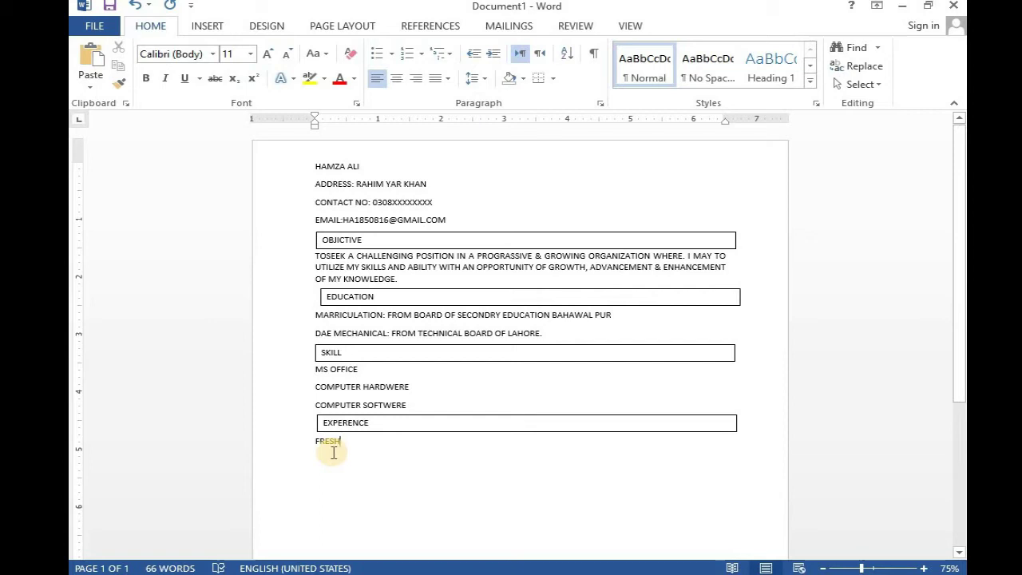
pyautogui.click(389, 416)
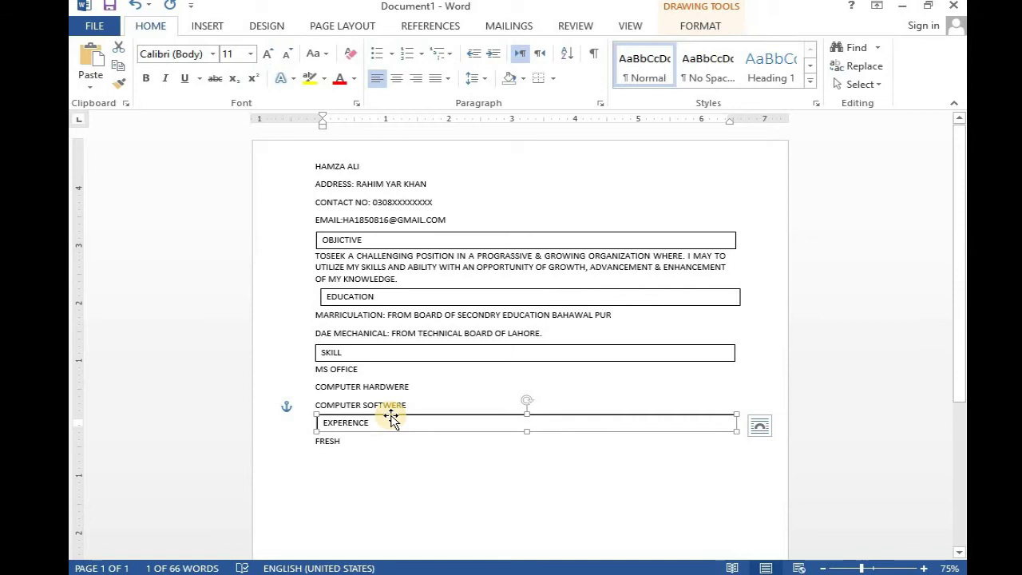
# - Copy the EXPERENCE box below FRESH and relabel it PERSONAL INFORMATION
pyautogui.moveTo(393, 414); pyautogui.dragTo(390, 456)
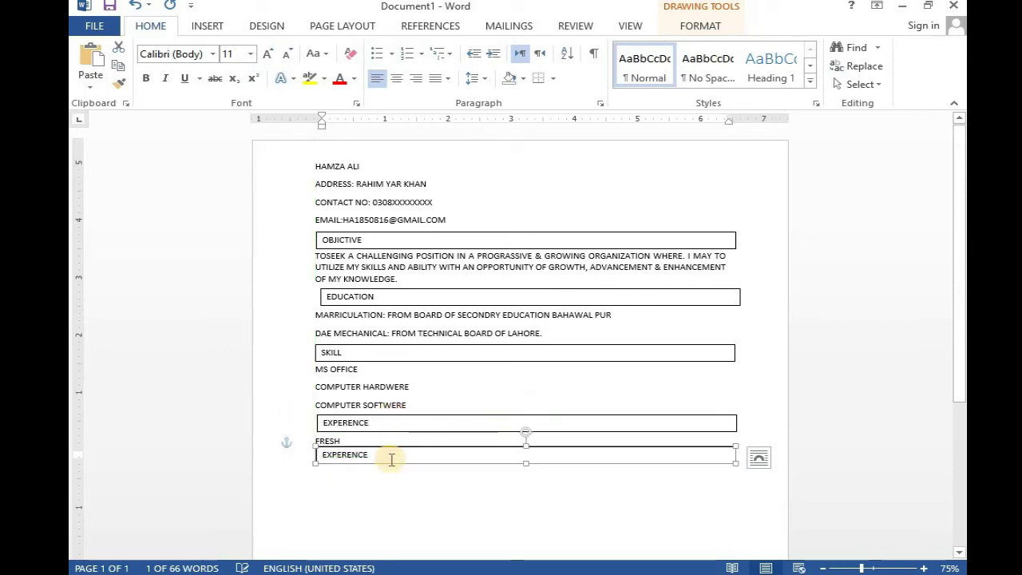
pyautogui.click(386, 455)
pyautogui.press('BackSpace')
pyautogui.press('BackSpace')
pyautogui.press('BackSpace')
pyautogui.press('BackSpace')
pyautogui.press('BackSpace')
pyautogui.press('BackSpace')
pyautogui.press('BackSpace')
pyautogui.press('BackSpace')
pyautogui.press('BackSpace')
pyautogui.write('P')
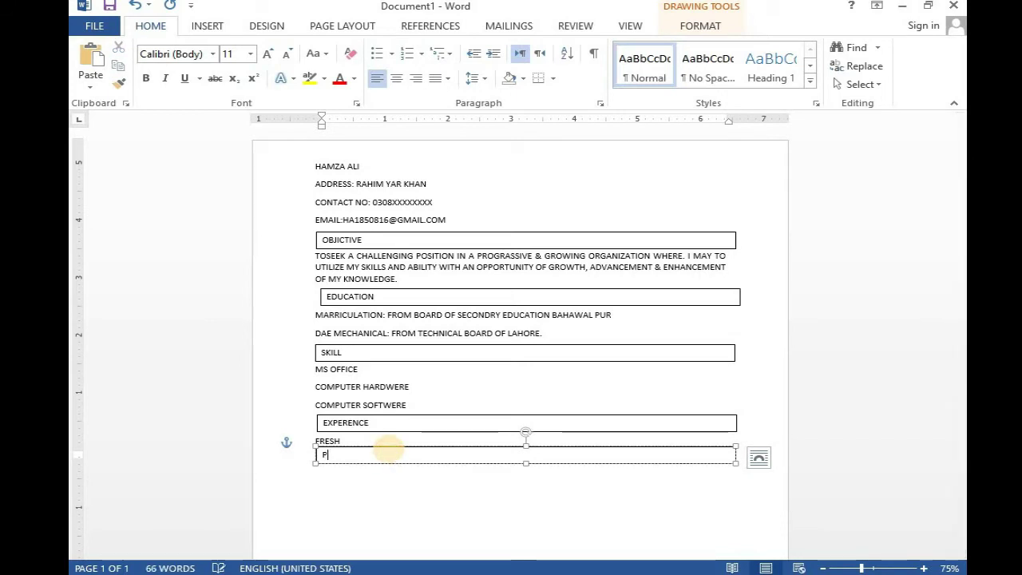
pyautogui.write('ERSON')
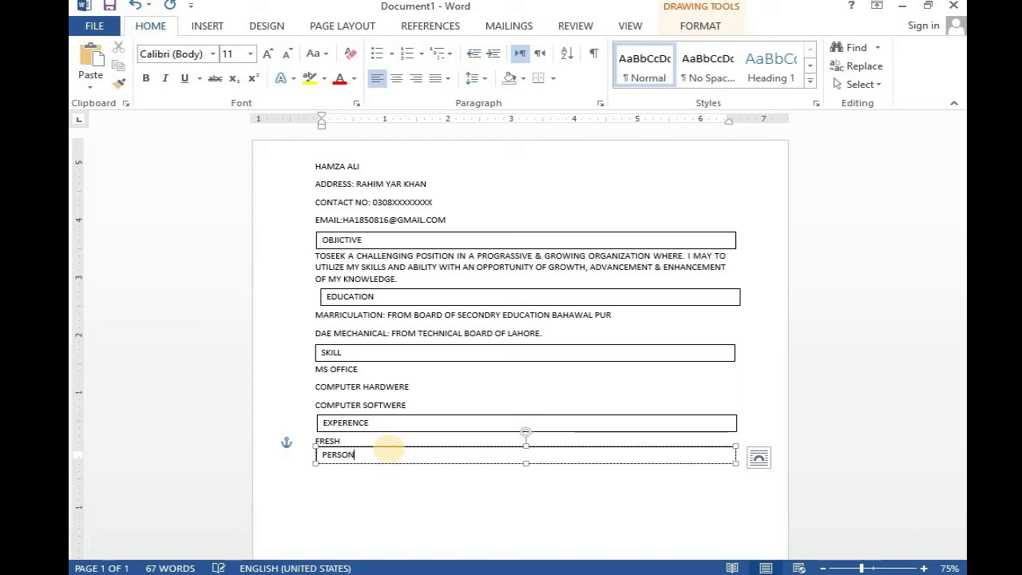
pyautogui.write('AL INFOR')
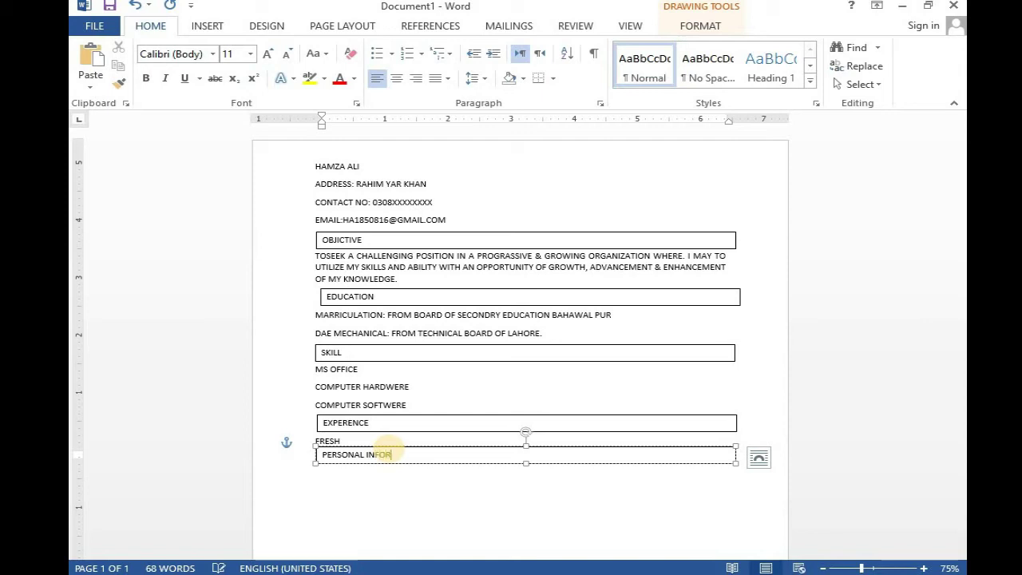
pyautogui.write('MATION')
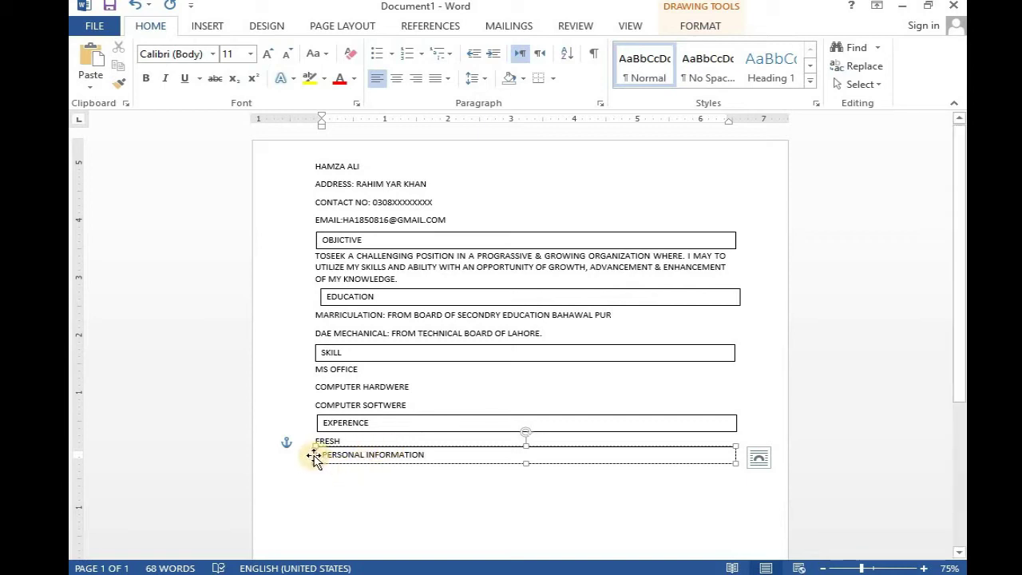
pyautogui.click(311, 457)
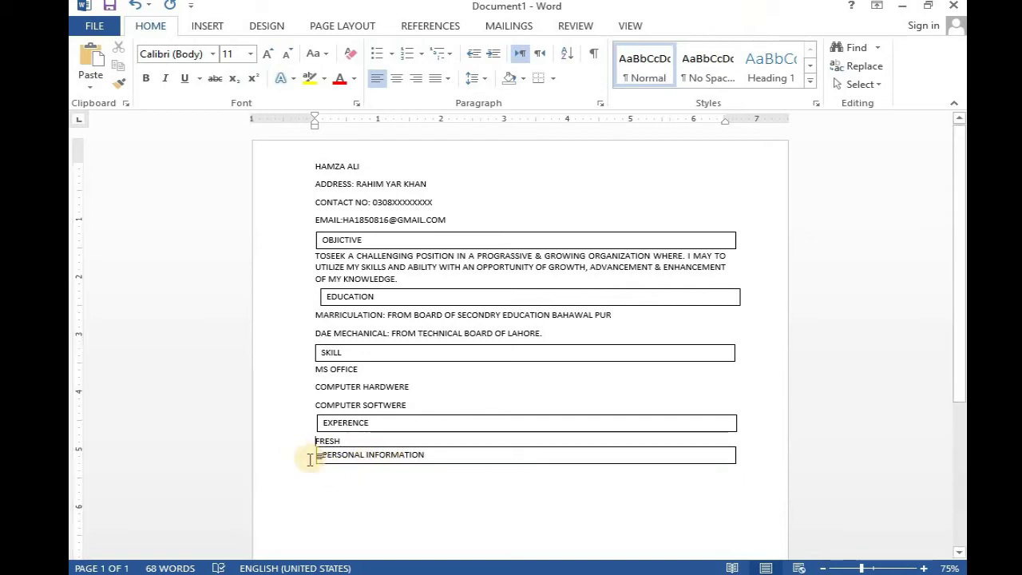
# - Align the PERSONAL INFORMATION box with the headings above and place the caret below it
pyautogui.click(314, 456)
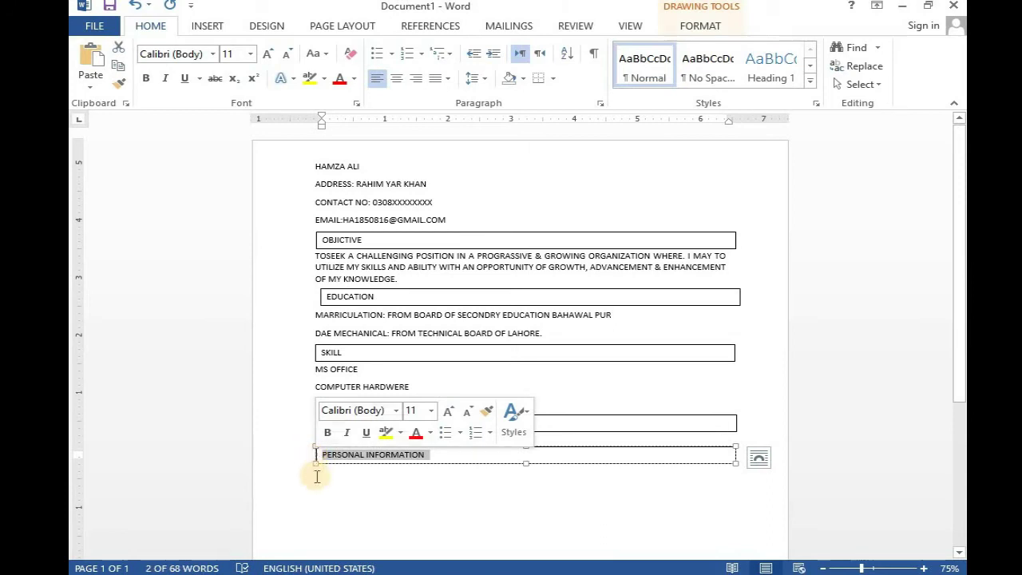
pyautogui.click(311, 462)
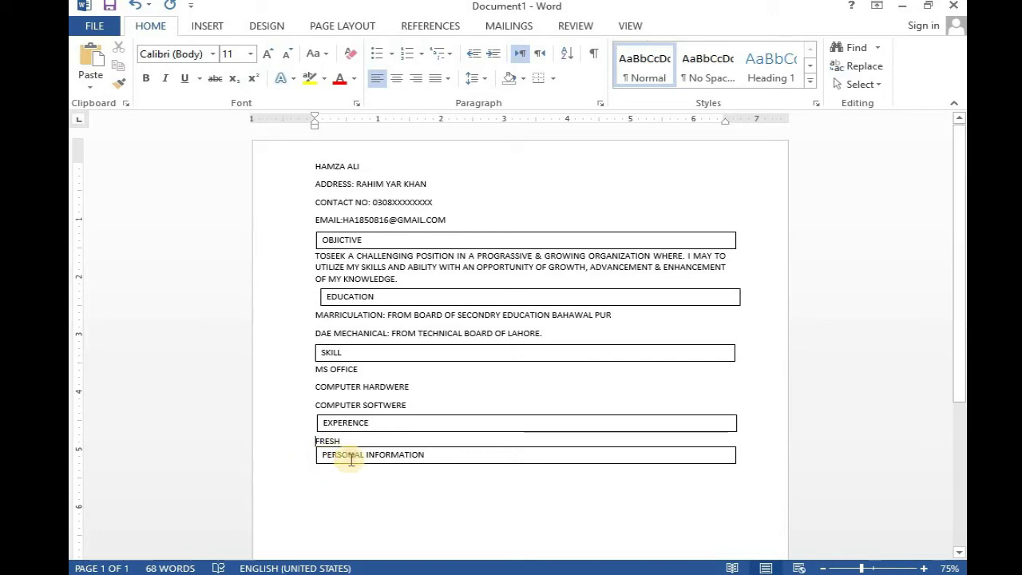
pyautogui.click(419, 449)
pyautogui.moveTo(412, 450); pyautogui.dragTo(410, 450)
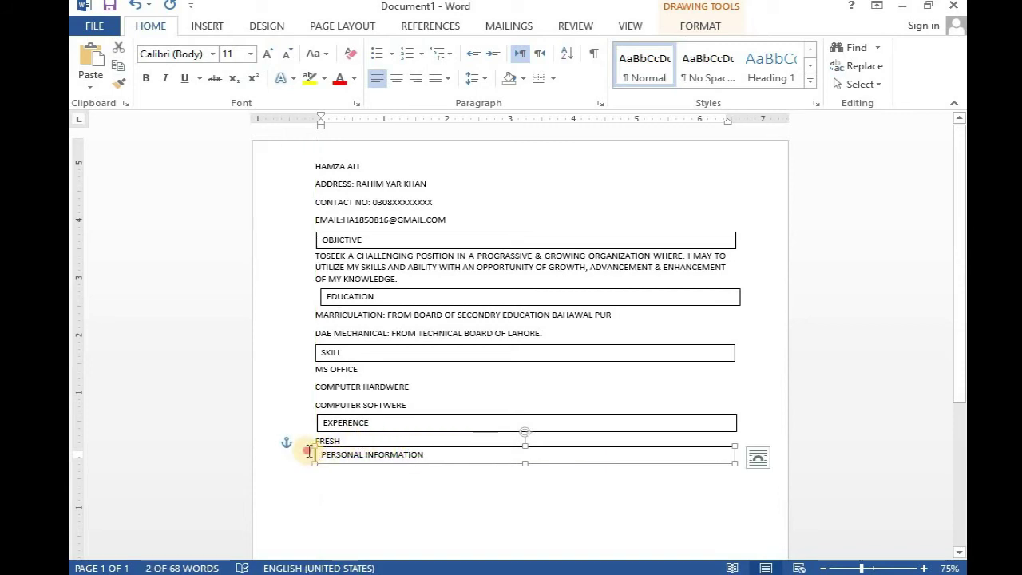
pyautogui.click(309, 452)
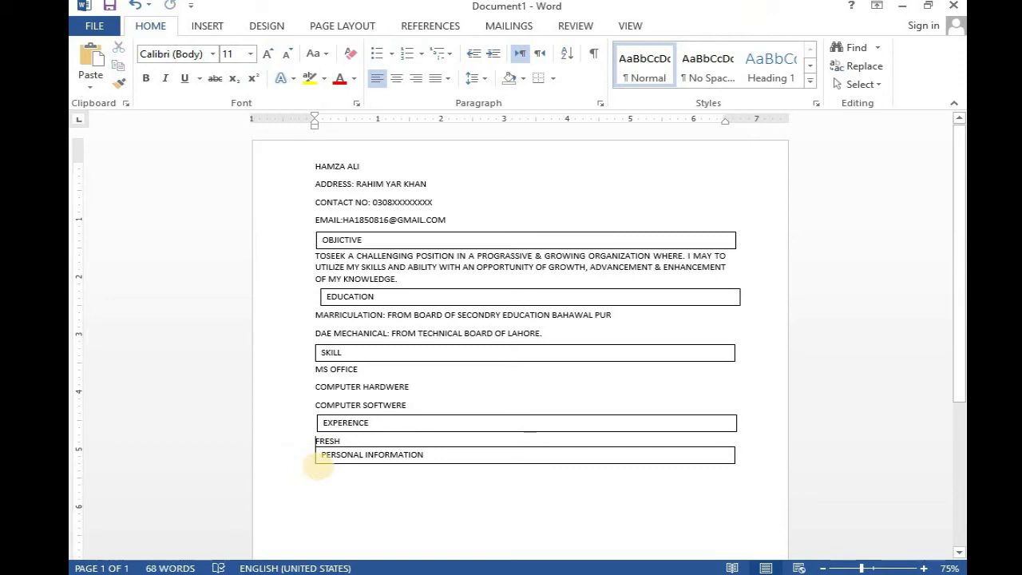
pyautogui.press('Return')
pyautogui.press('BackSpace')
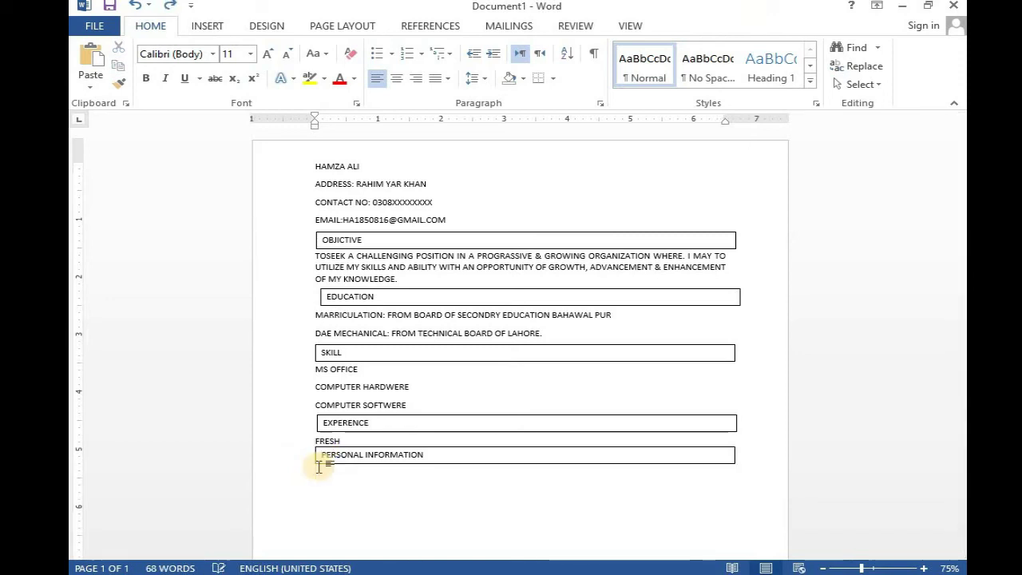
pyautogui.click(314, 455)
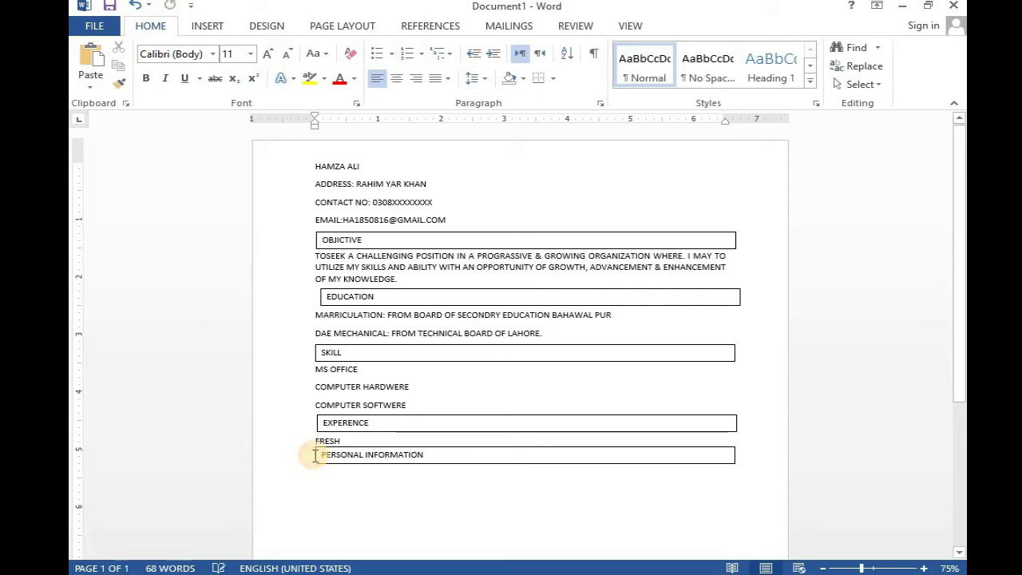
pyautogui.click(318, 479)
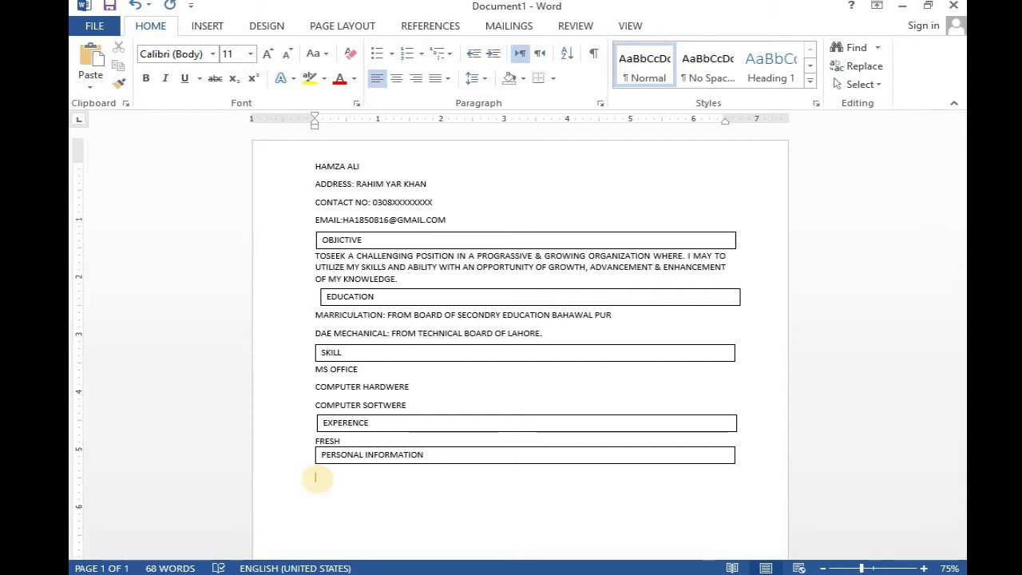
# - Insert a 2x6 table below the PERSONAL INFORMATION heading
pyautogui.click(209, 26)
pyautogui.click(183, 80)
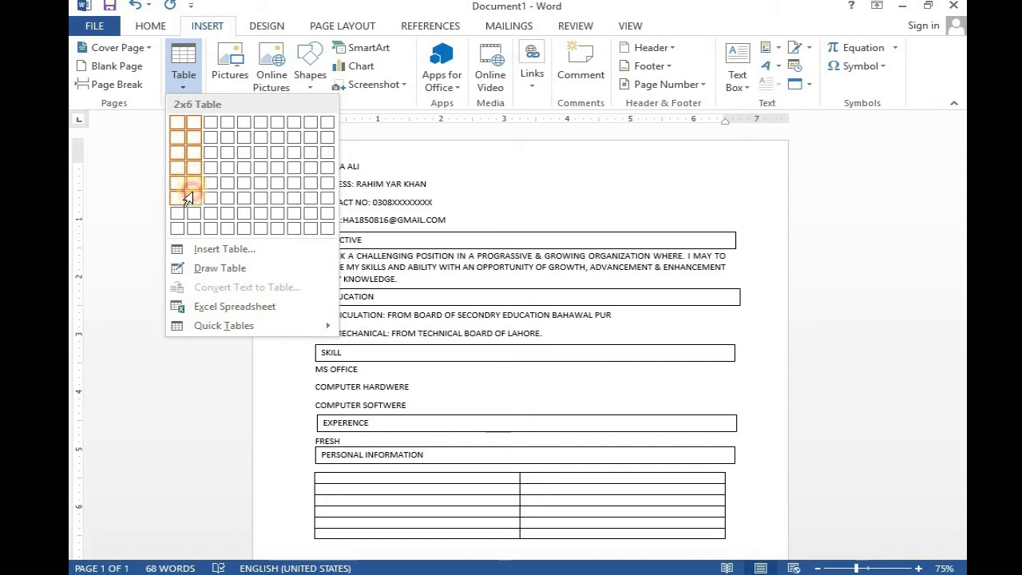
pyautogui.click(186, 197)
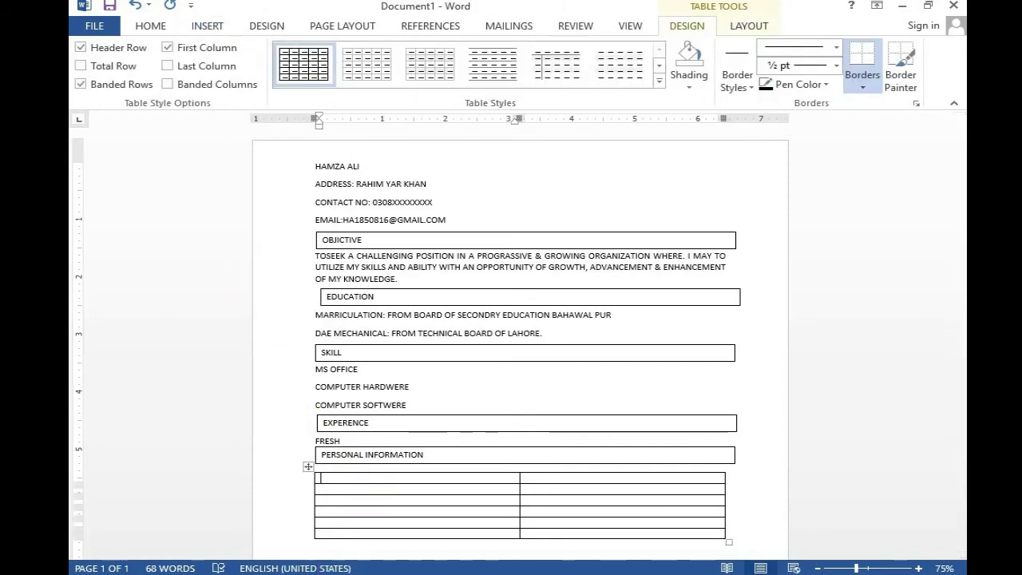
# - Fill the NAME and FATHER NAME rows with the applicant's name and father's name
pyautogui.write('NAME')
pyautogui.press('Tab')
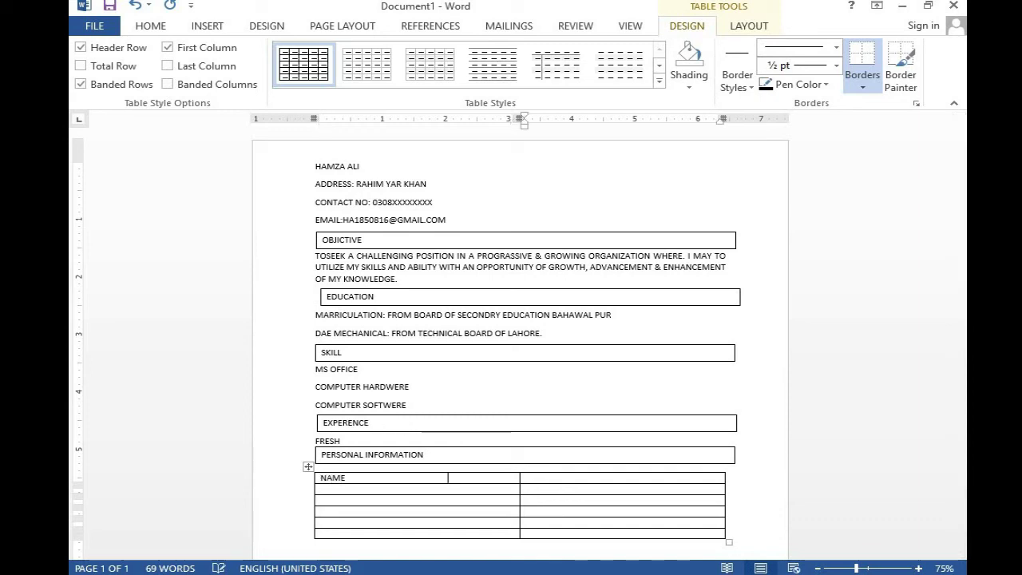
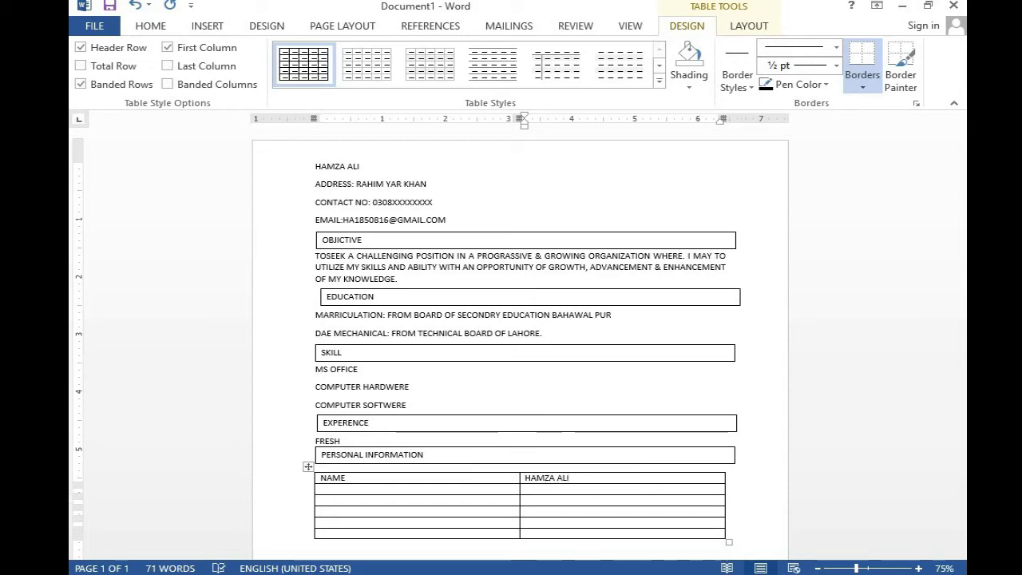
pyautogui.press('Tab')
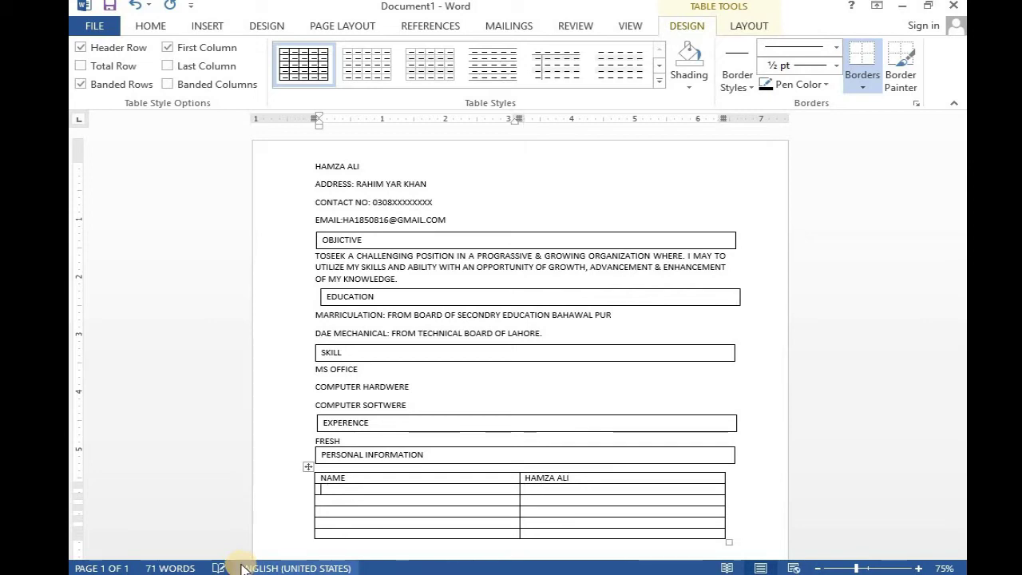
pyautogui.write('FATHER NAME')
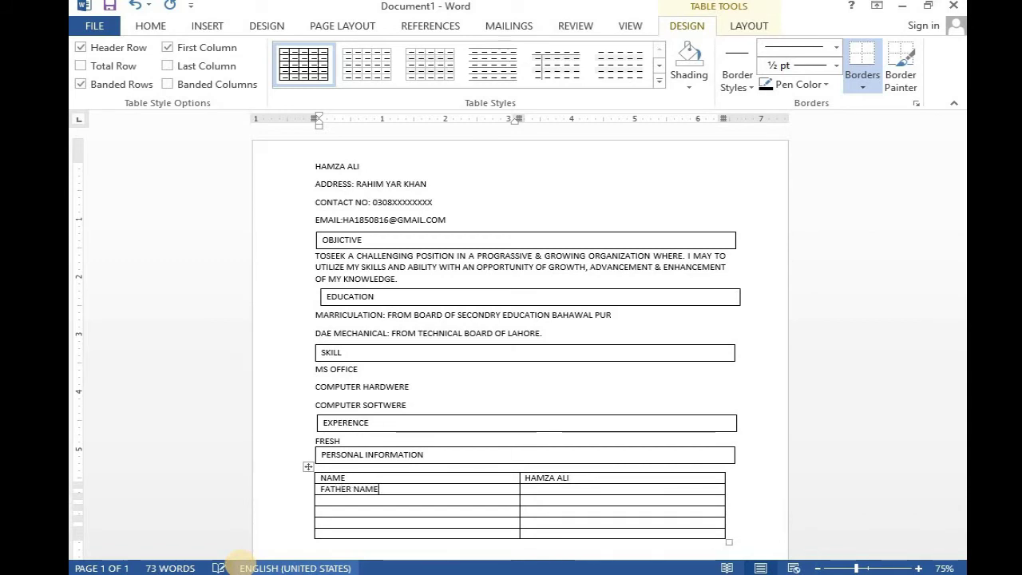
pyautogui.press('Tab')
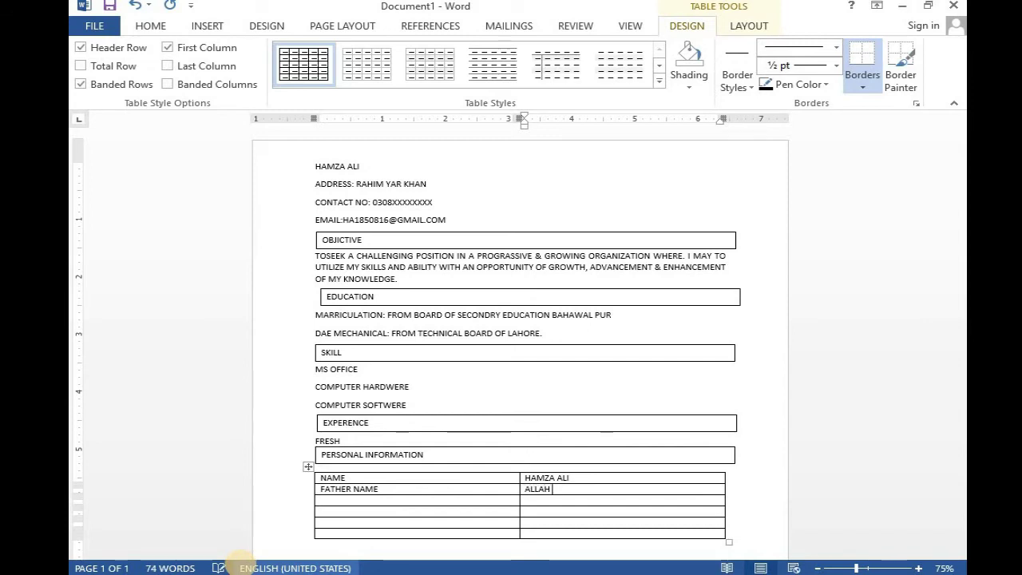
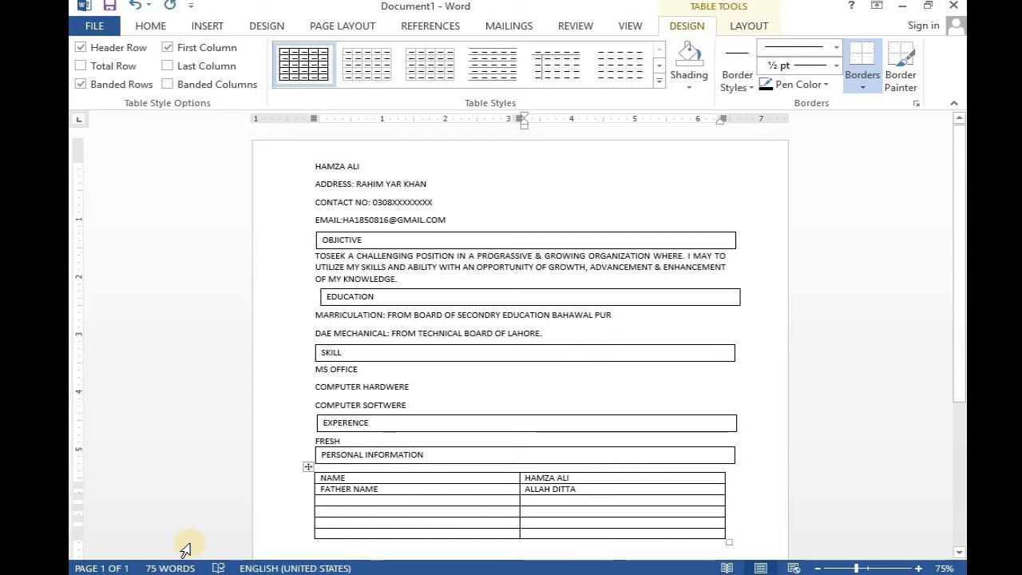
pyautogui.press('Down')
# - Fill the DATE OF BIRTH and PLACE OF BIRTH rows with their labels and values
pyautogui.press('Left')
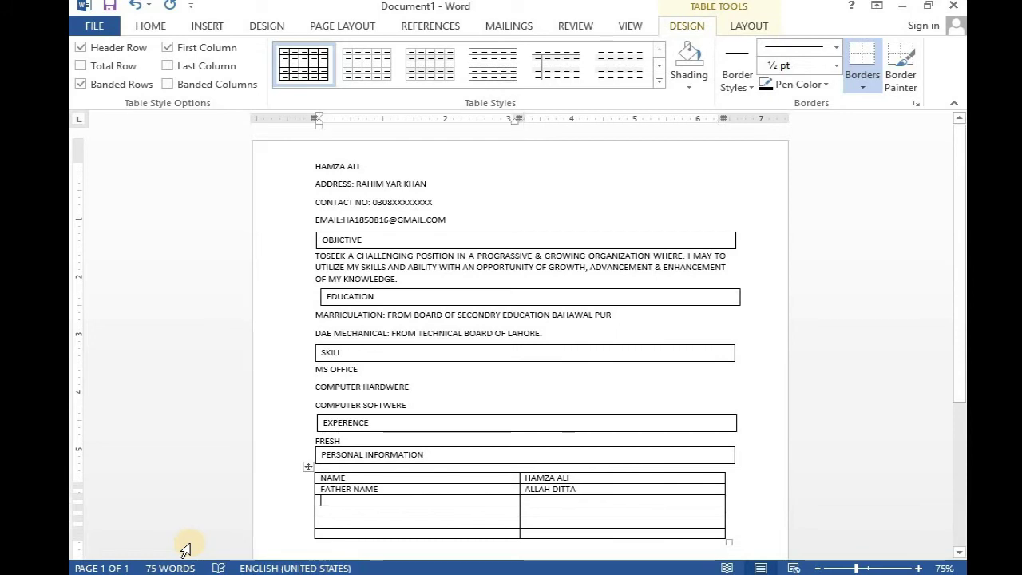
pyautogui.write('DATE')
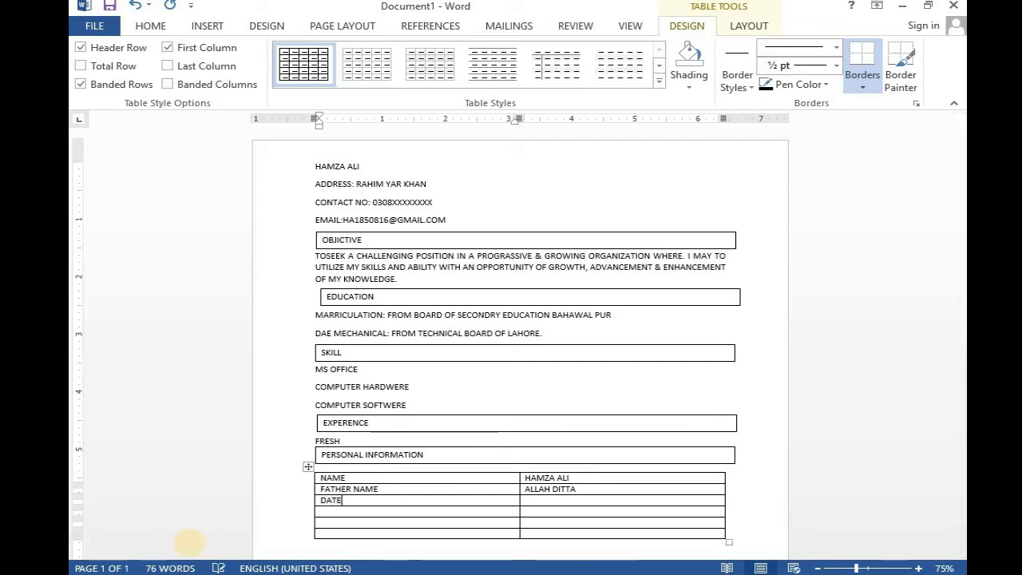
pyautogui.write(' OF')
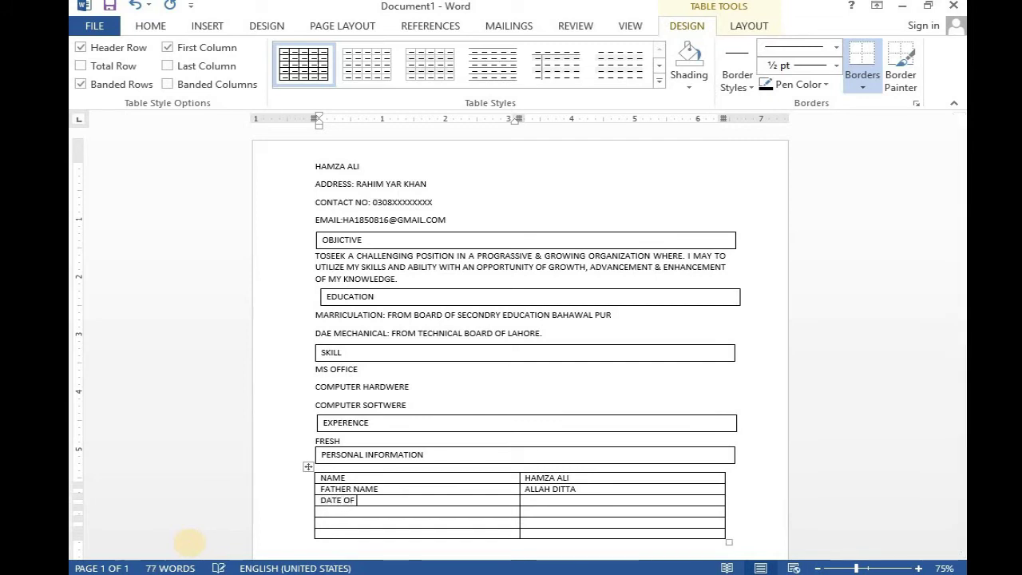
pyautogui.write(' BIRTH')
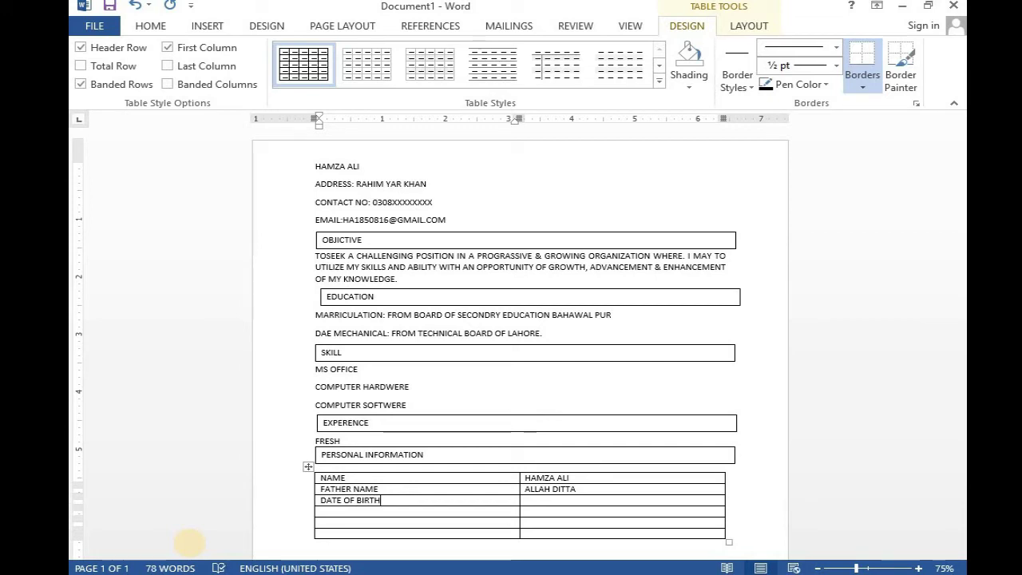
pyautogui.click(565, 502)
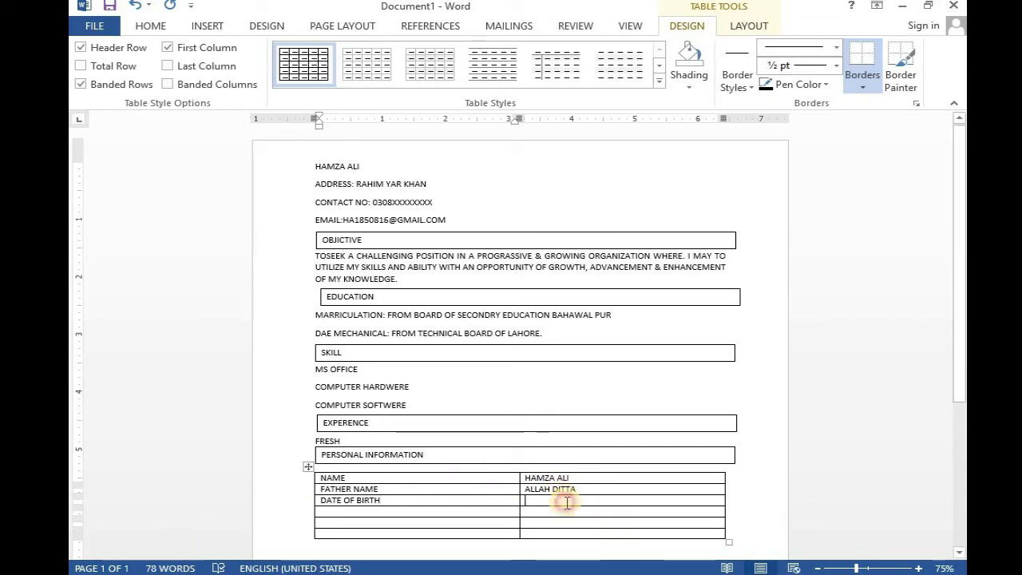
pyautogui.write('25')
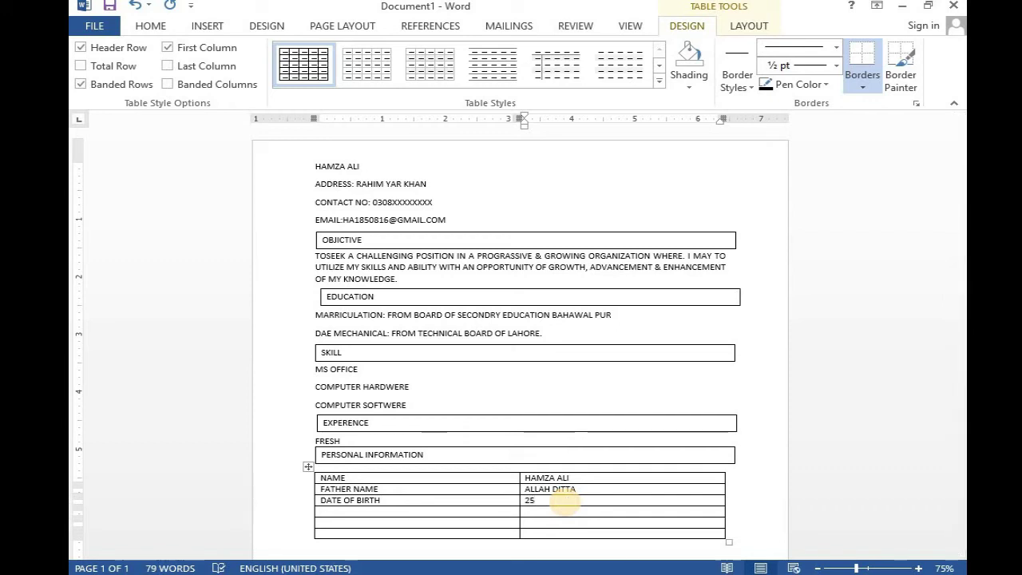
pyautogui.write('/')
pyautogui.write('0')
pyautogui.write('/1')
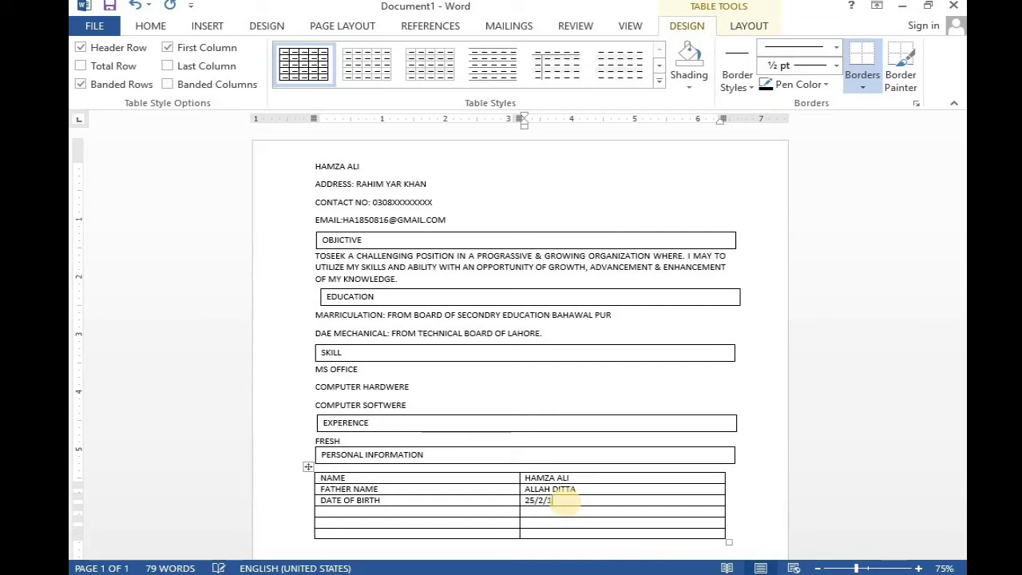
pyautogui.write('999')
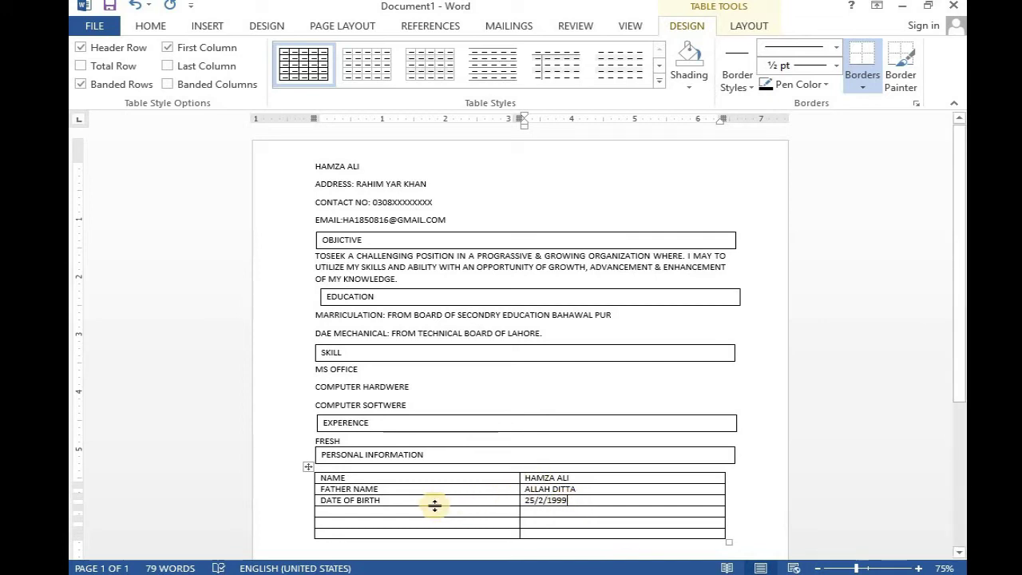
pyautogui.click(431, 515)
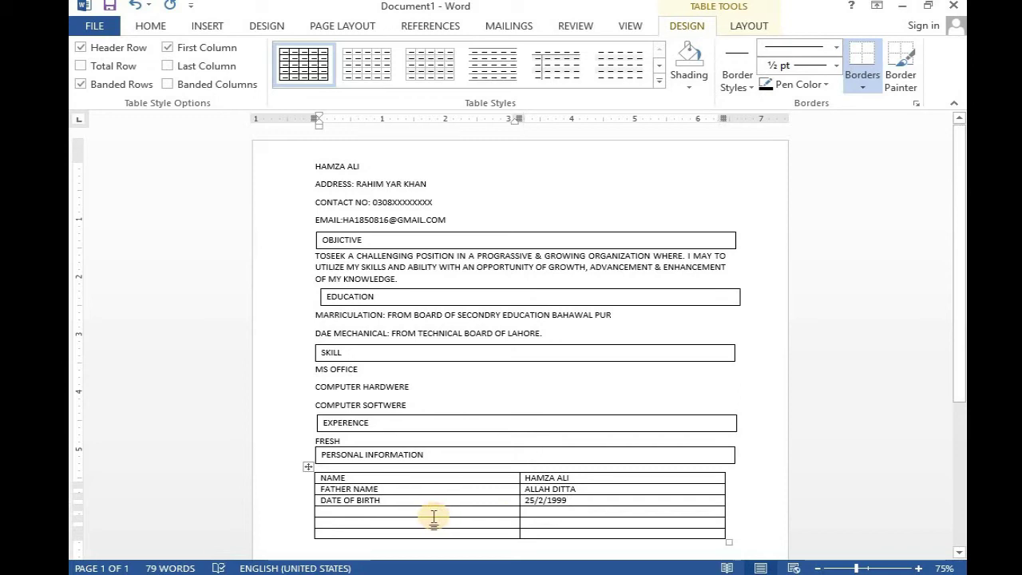
pyautogui.write('PLAC')
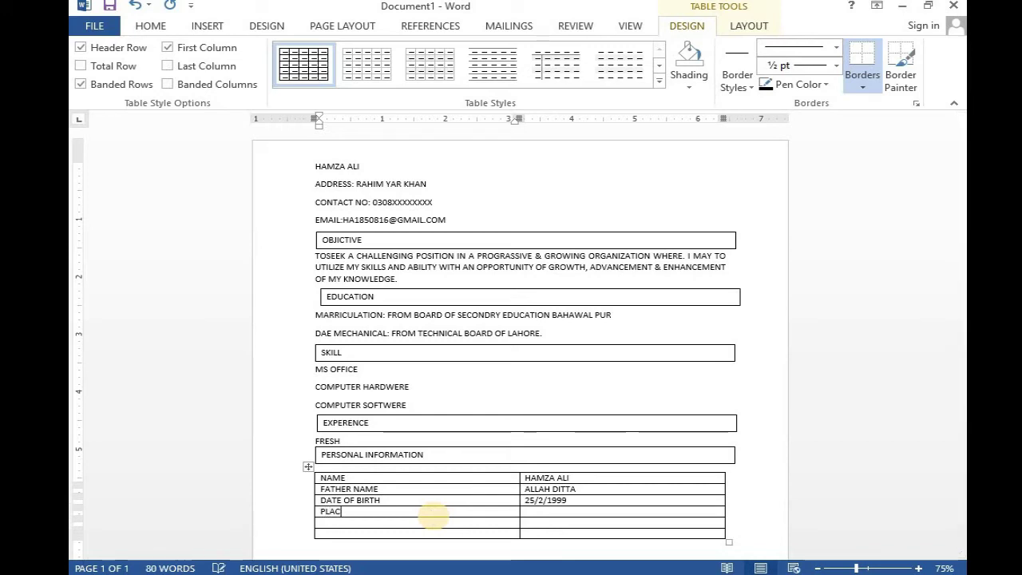
pyautogui.write('E OF BIRTH')
pyautogui.click(664, 510)
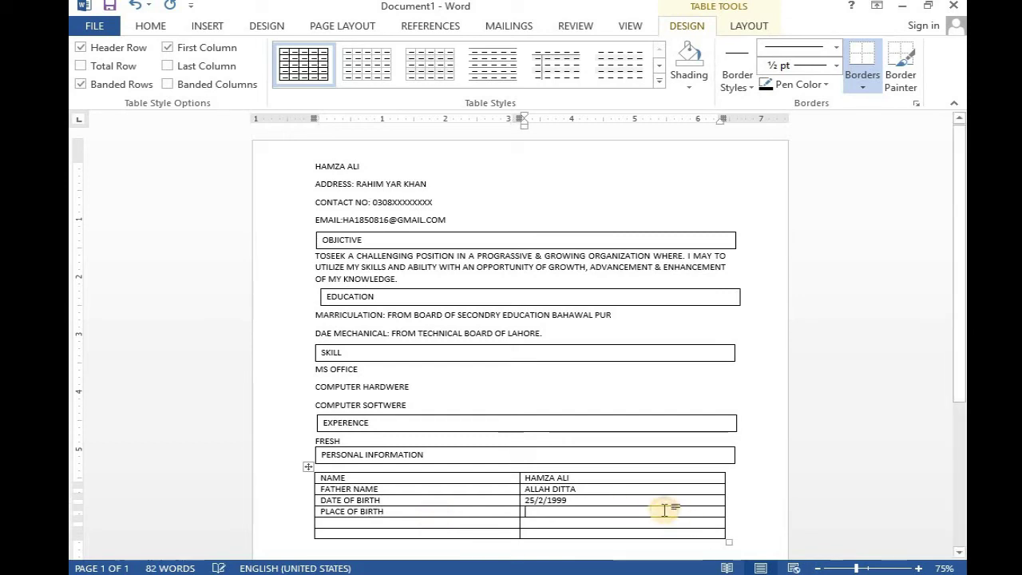
pyautogui.write('RAHIM YAR')
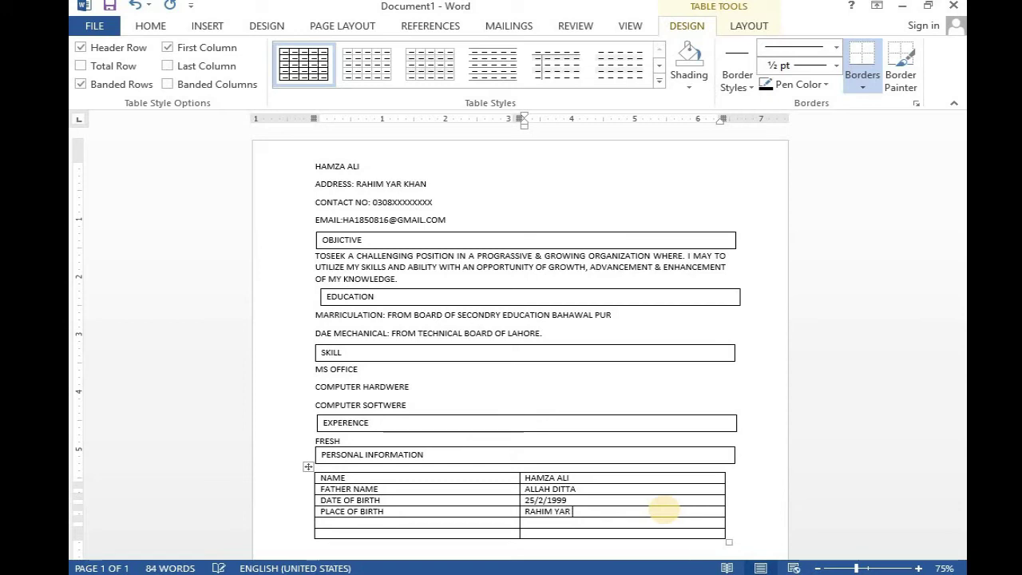
pyautogui.write(' KHAN')
# - Add NATIONALITY as PAKISTANI and RILIGION as ISLAM in the last two table rows
pyautogui.click(457, 522)
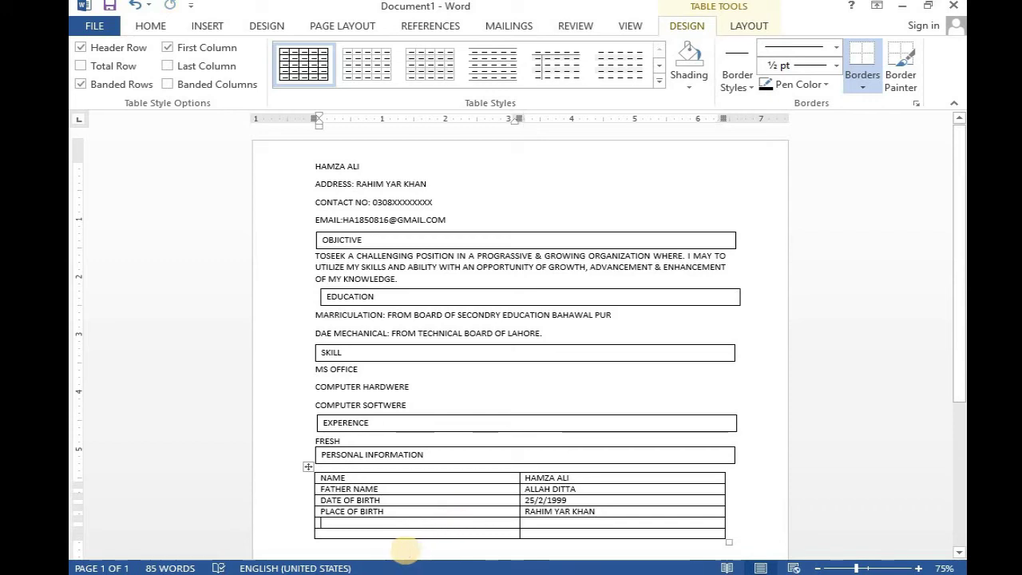
pyautogui.write('NATION')
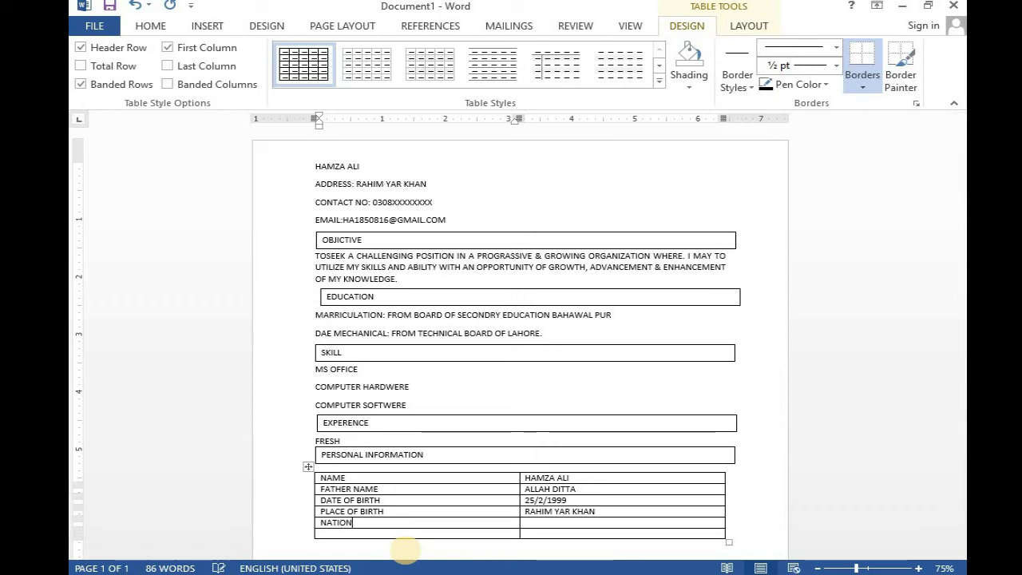
pyautogui.write('ALIT')
pyautogui.write('Y')
pyautogui.click(547, 520)
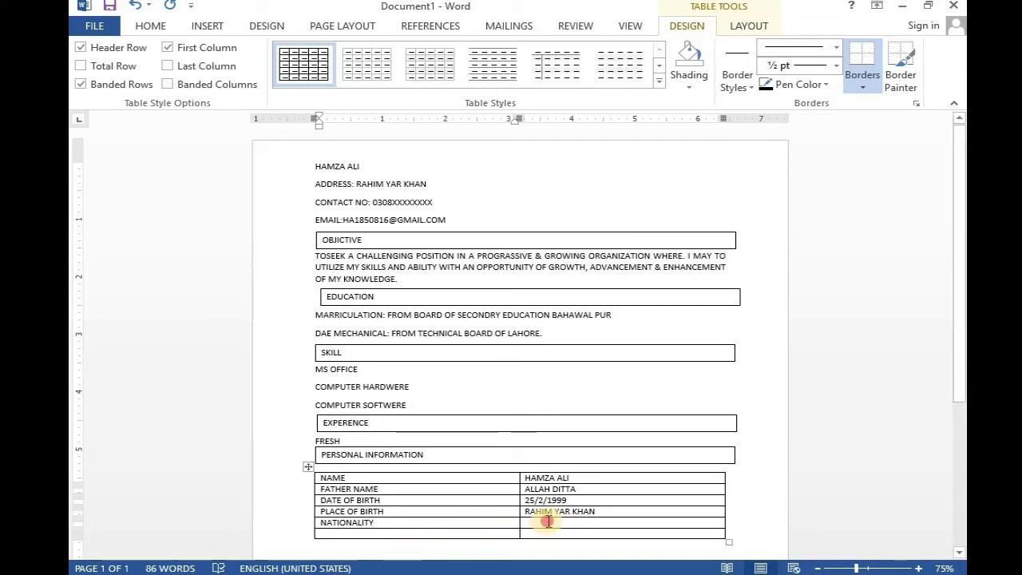
pyautogui.write('PAKISTA')
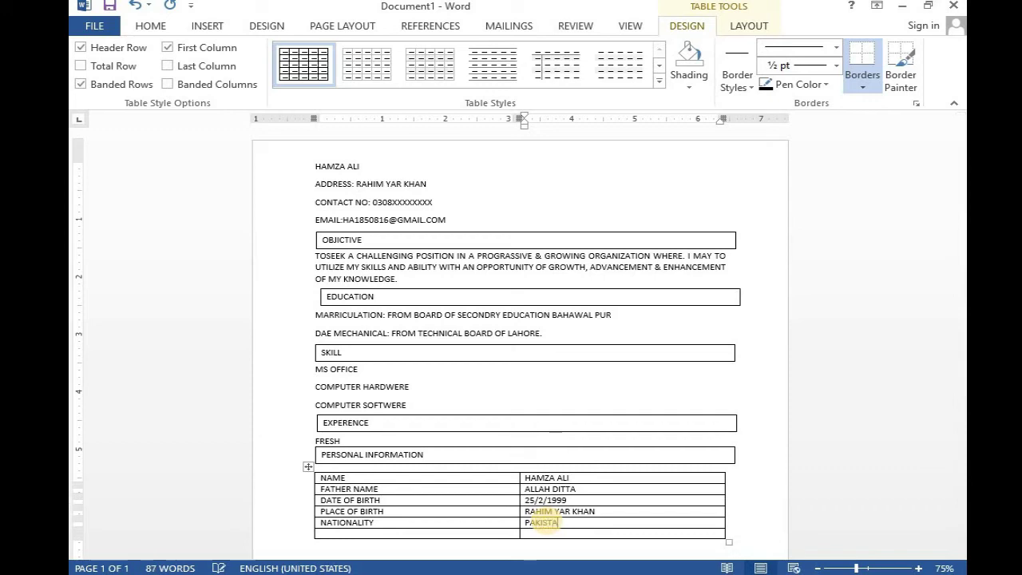
pyautogui.write('NI')
pyautogui.click(397, 530)
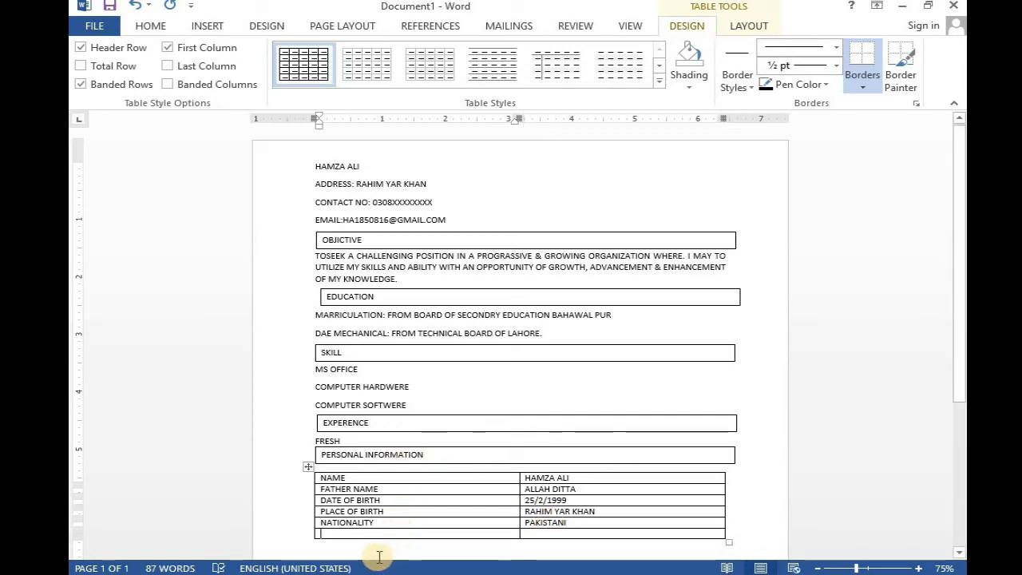
pyautogui.write('GILG')
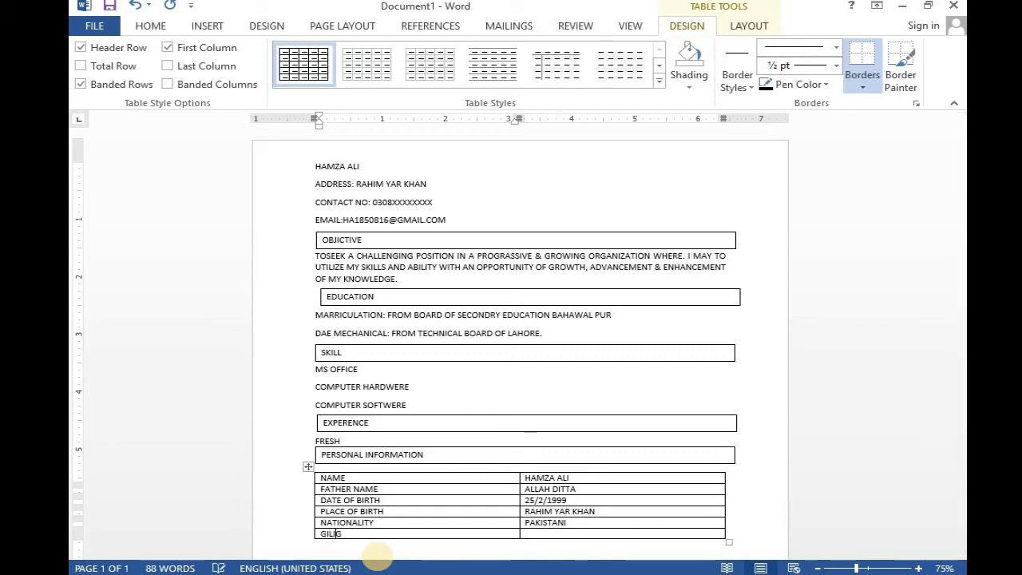
pyautogui.write('N')
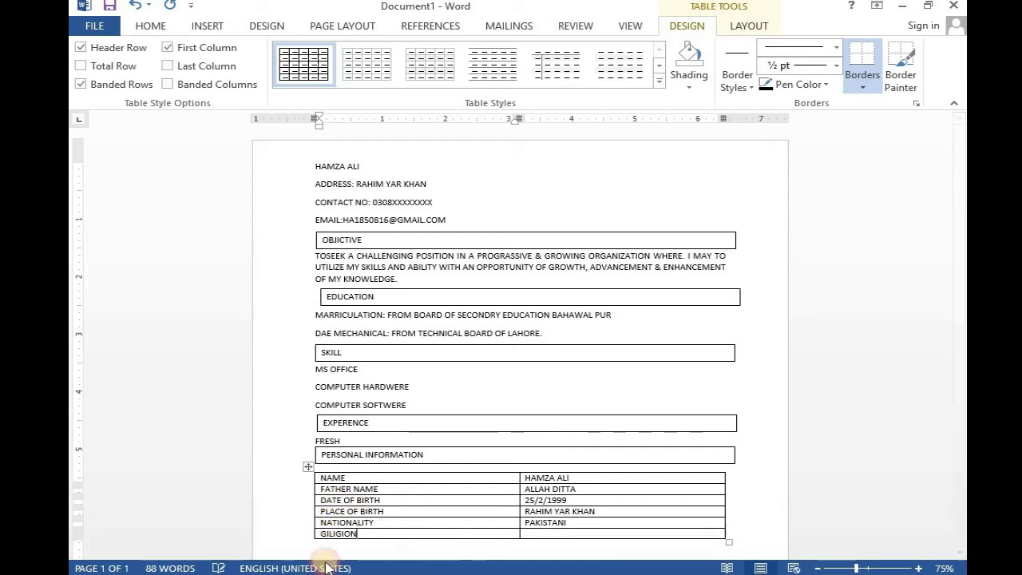
pyautogui.press('BackSpace')
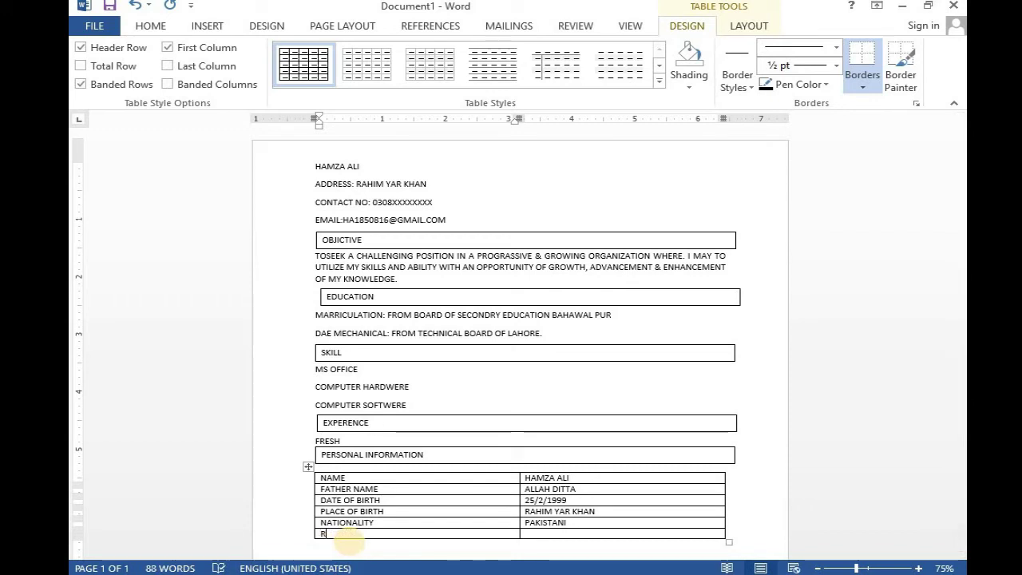
pyautogui.write('ILIGION')
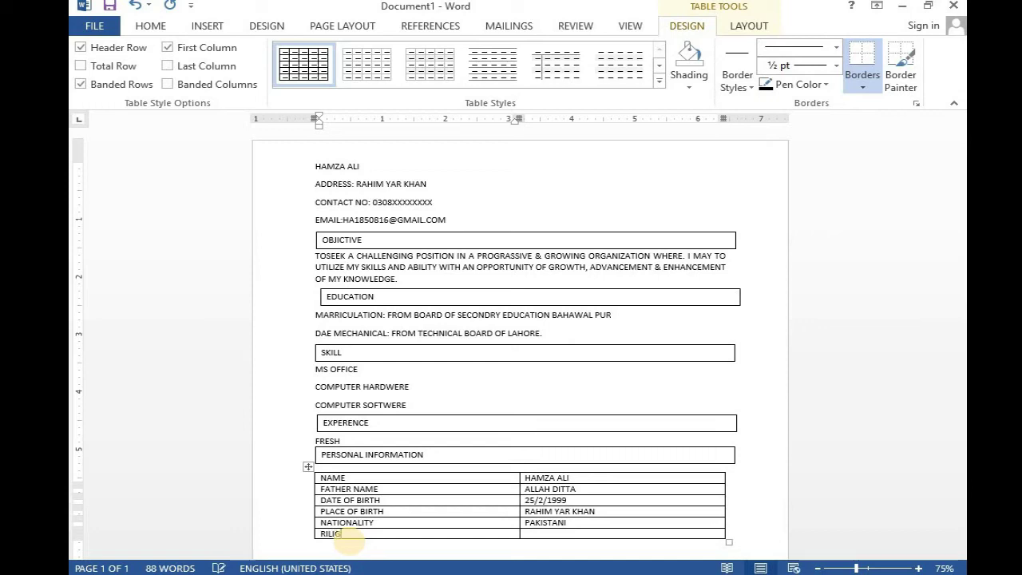
pyautogui.click(567, 530)
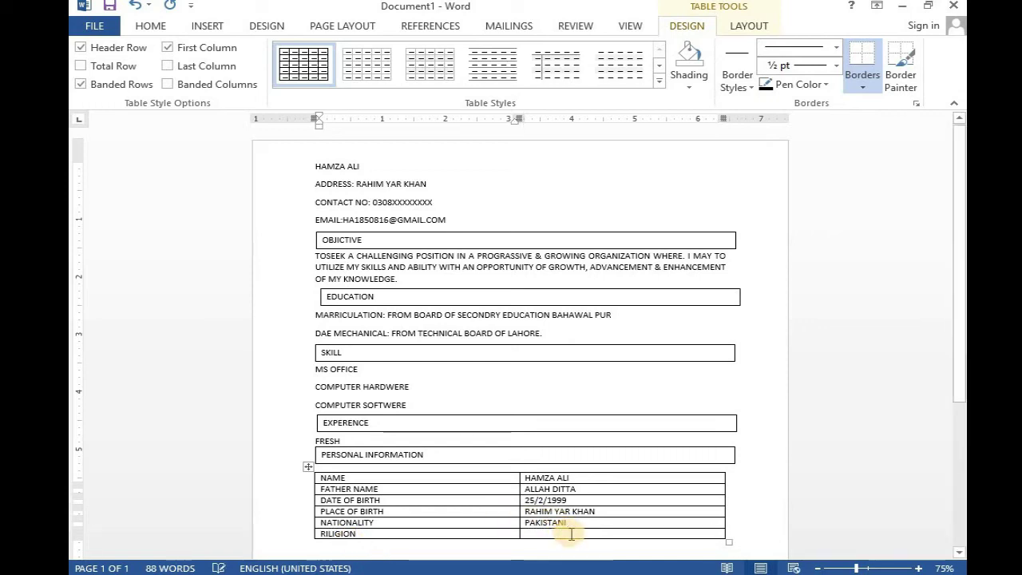
pyautogui.write('ISLA')
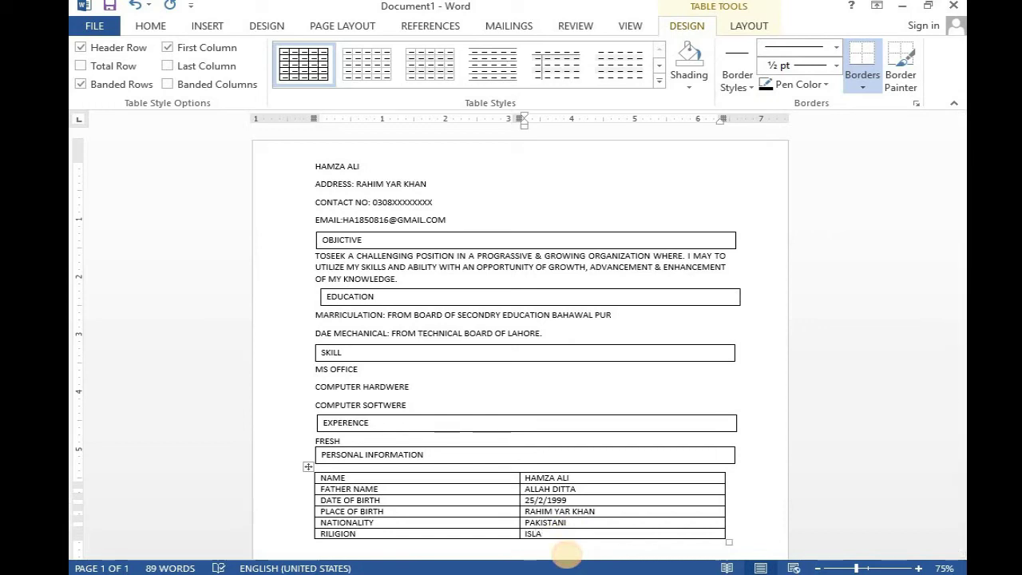
pyautogui.write('M')
pyautogui.scroll(-2, 495, 495)
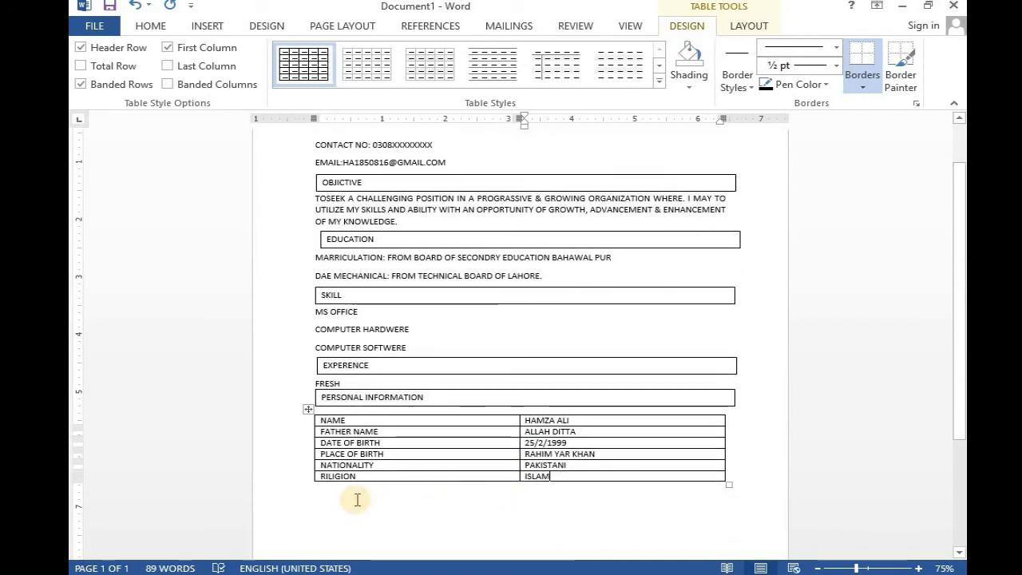
pyautogui.click(391, 395)
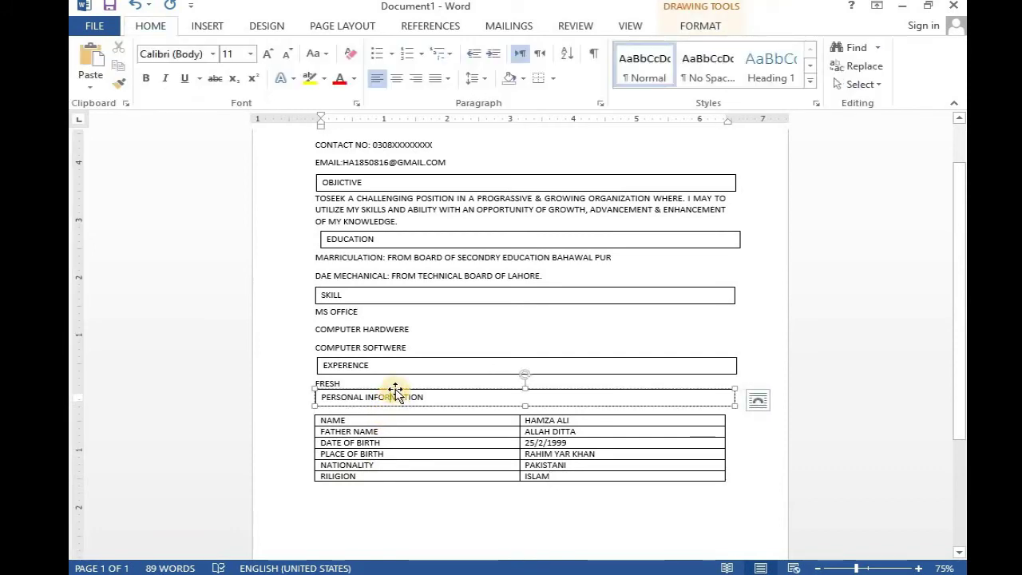
# - Copy the PERSONAL INFORMATION heading box below the table and retype its text as REFERENCE
pyautogui.moveTo(396, 388); pyautogui.dragTo(398, 476)
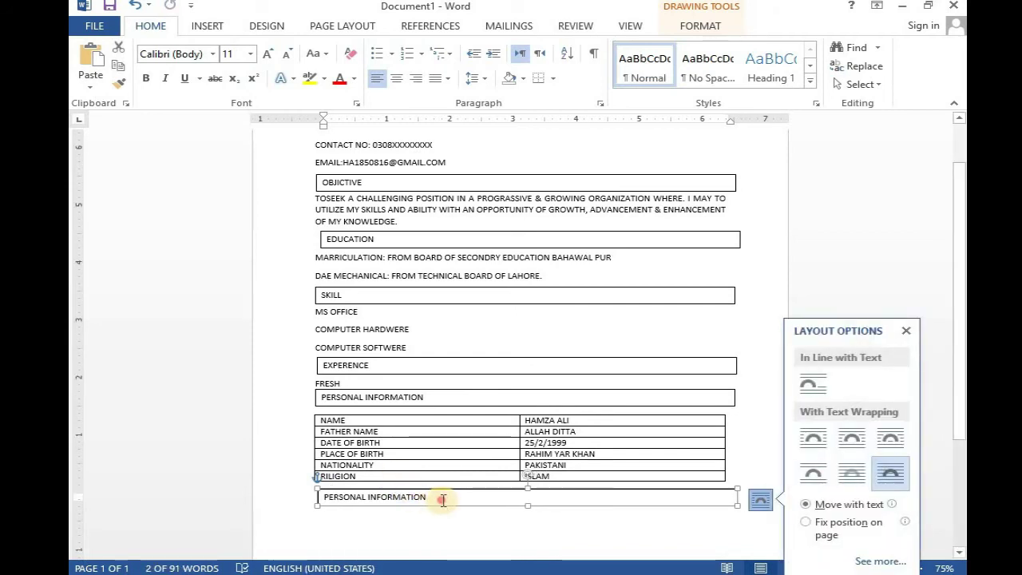
pyautogui.click(442, 497)
pyautogui.press('BackSpace')
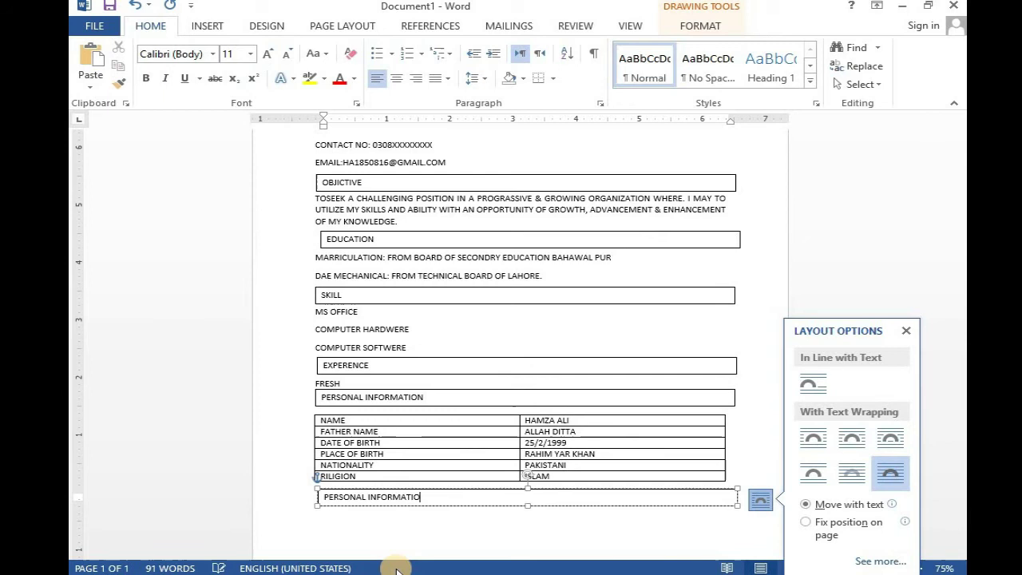
pyautogui.press('BackSpace')
pyautogui.press('BackSpace')
pyautogui.press('BackSpace')
pyautogui.press('BackSpace')
pyautogui.press('BackSpace')
pyautogui.press('BackSpace')
pyautogui.press('BackSpace')
pyautogui.press('BackSpace')
pyautogui.press('BackSpace')
pyautogui.press('BackSpace')
pyautogui.press('BackSpace')
pyautogui.press('BackSpace')
pyautogui.press('BackSpace')
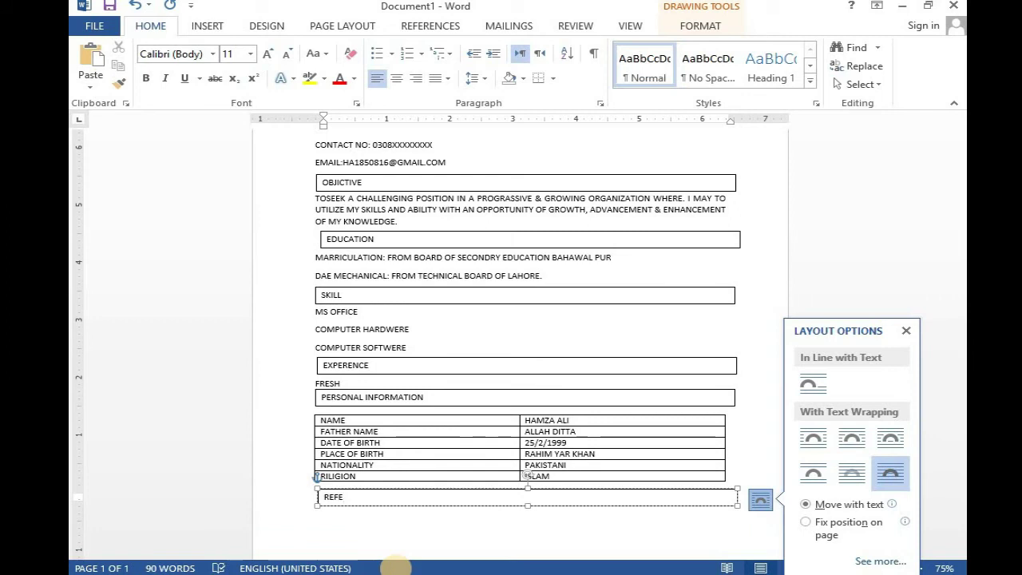
pyautogui.write('RENCE')
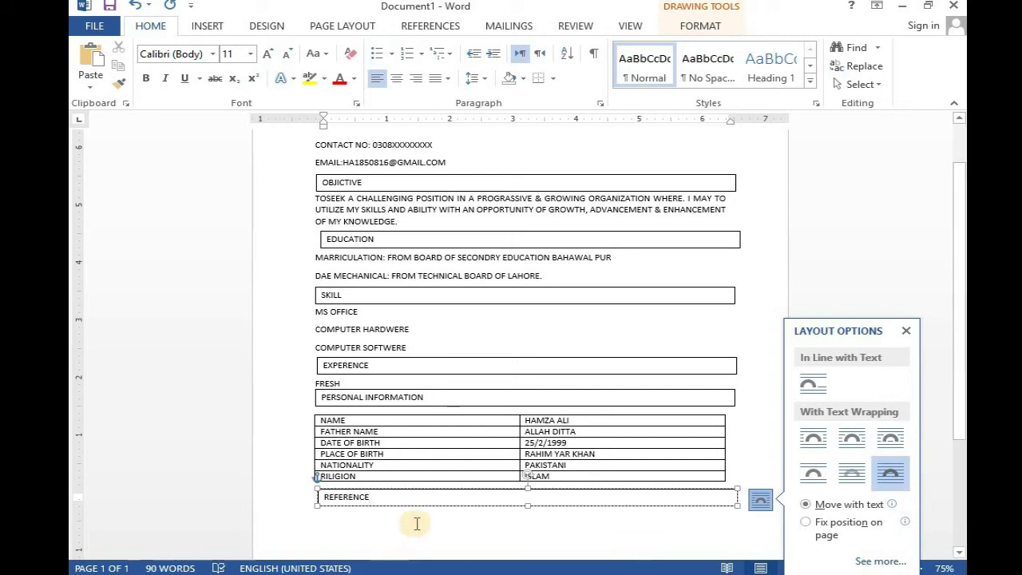
pyautogui.click(311, 534)
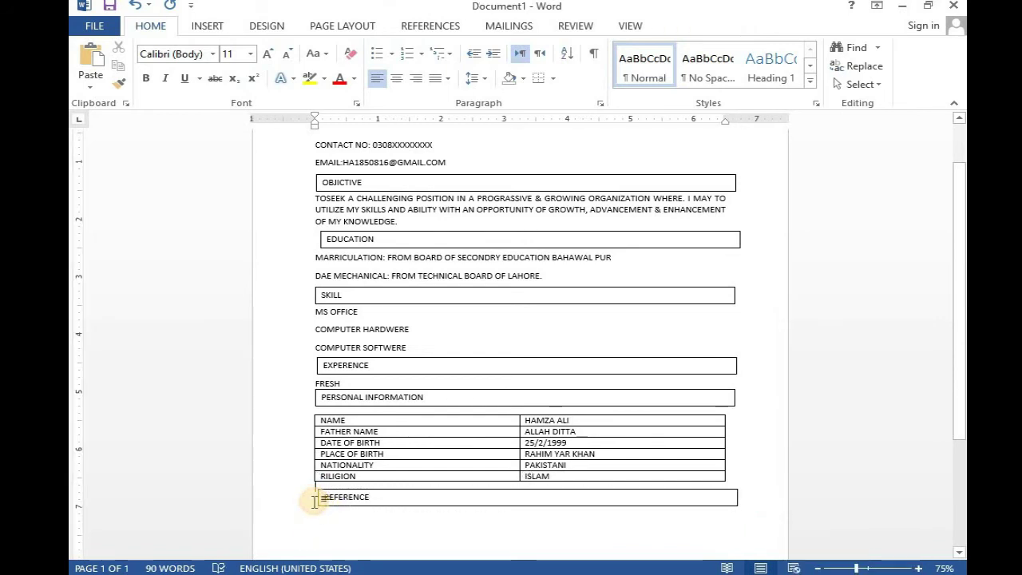
# - Fine-tune the REFERENCE box's position just beneath the personal information table
pyautogui.click(392, 495)
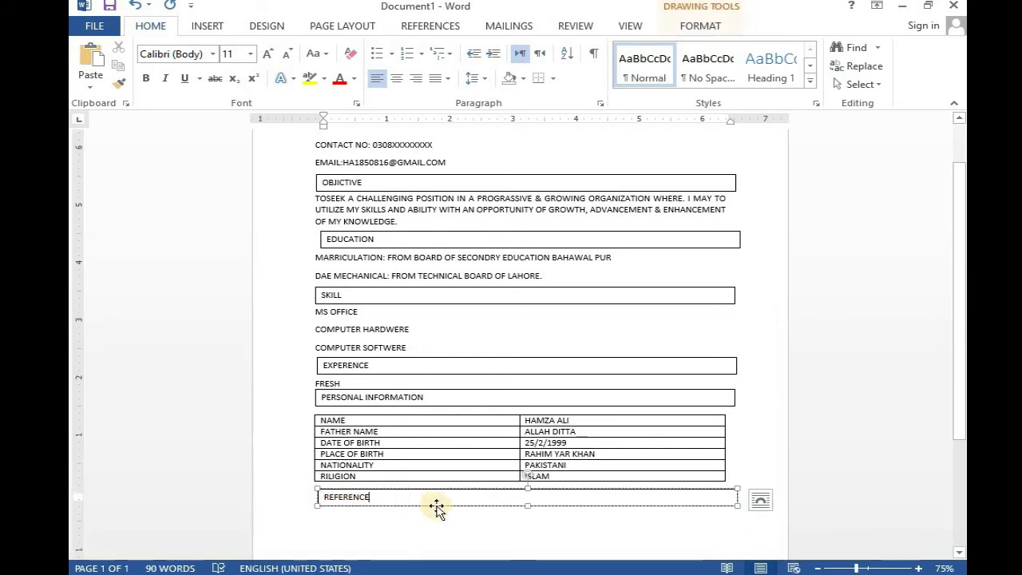
pyautogui.moveTo(433, 488); pyautogui.dragTo(431, 490)
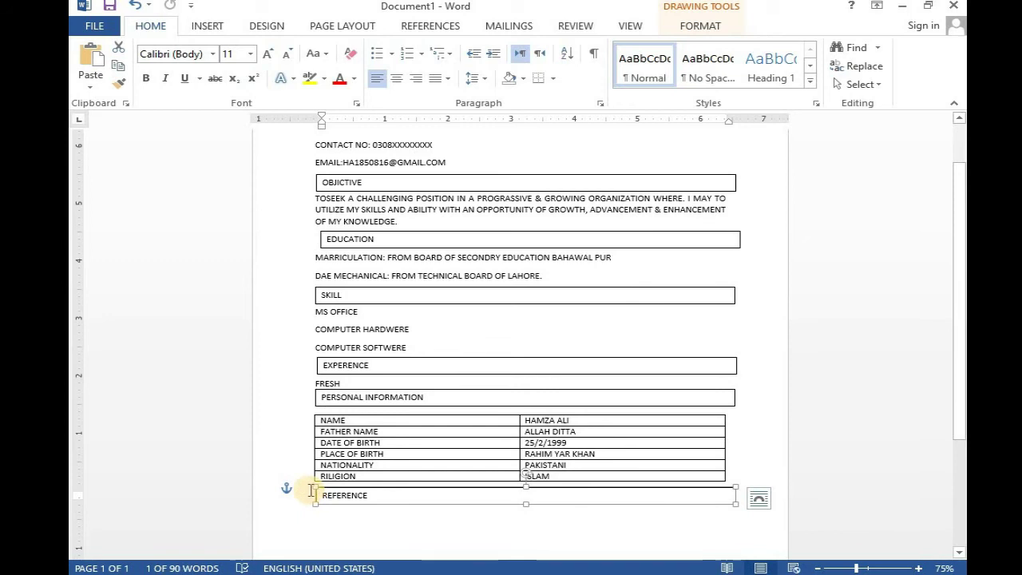
pyautogui.click(312, 509)
pyautogui.click(315, 500)
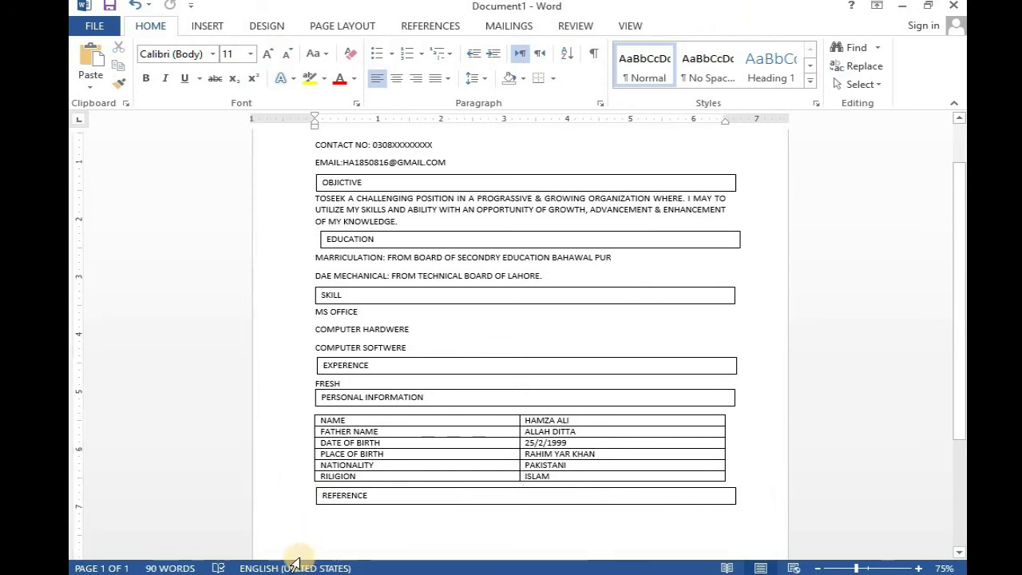
pyautogui.press('Return')
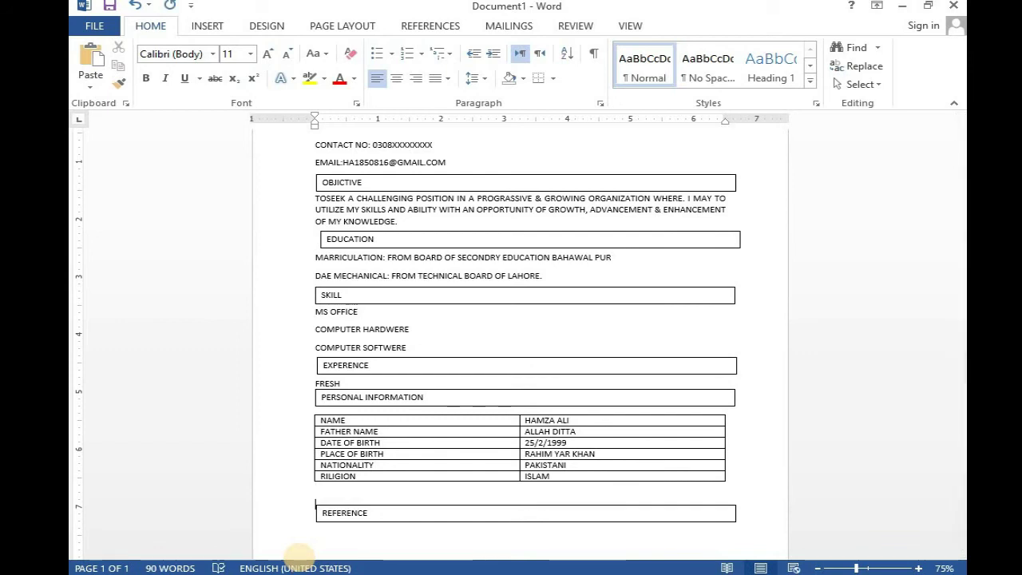
pyautogui.press('BackSpace')
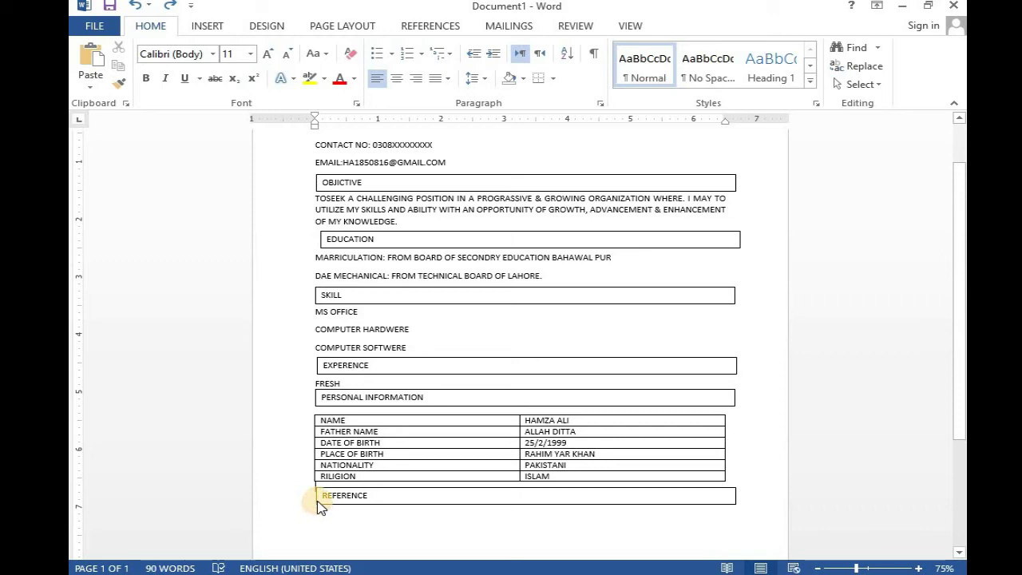
pyautogui.click(380, 494)
pyautogui.moveTo(383, 488); pyautogui.dragTo(372, 498)
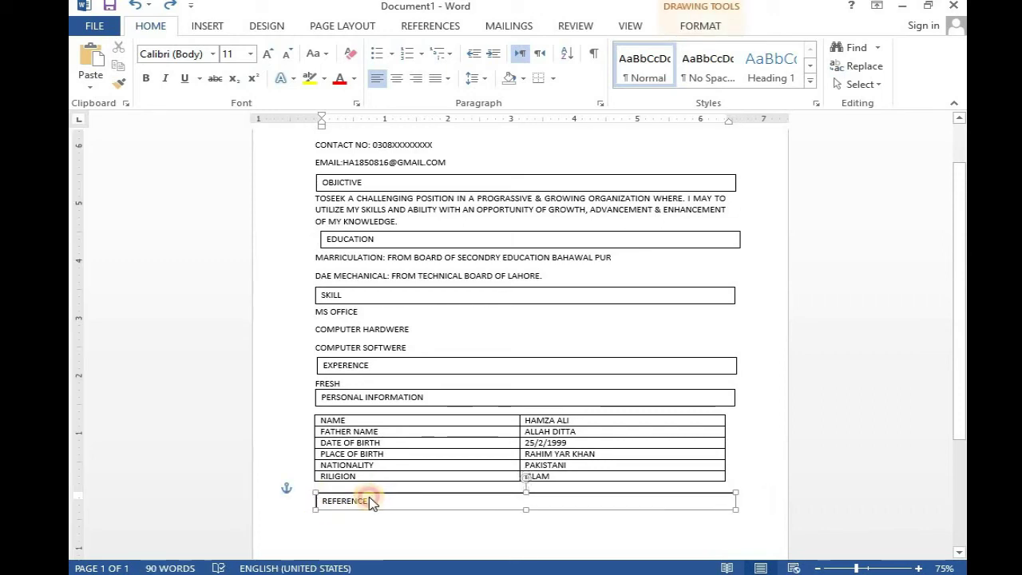
pyautogui.click(314, 513)
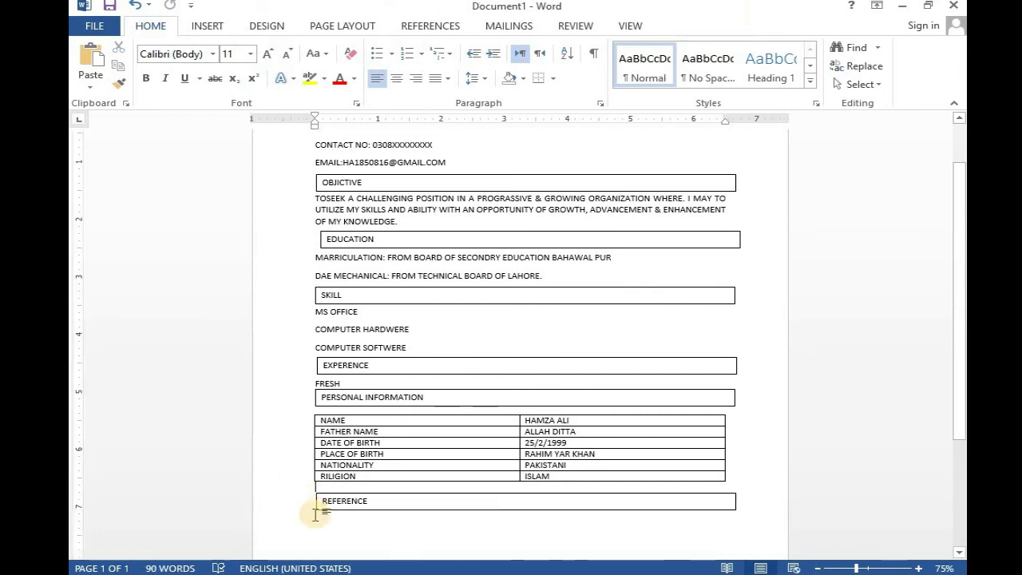
pyautogui.click(316, 503)
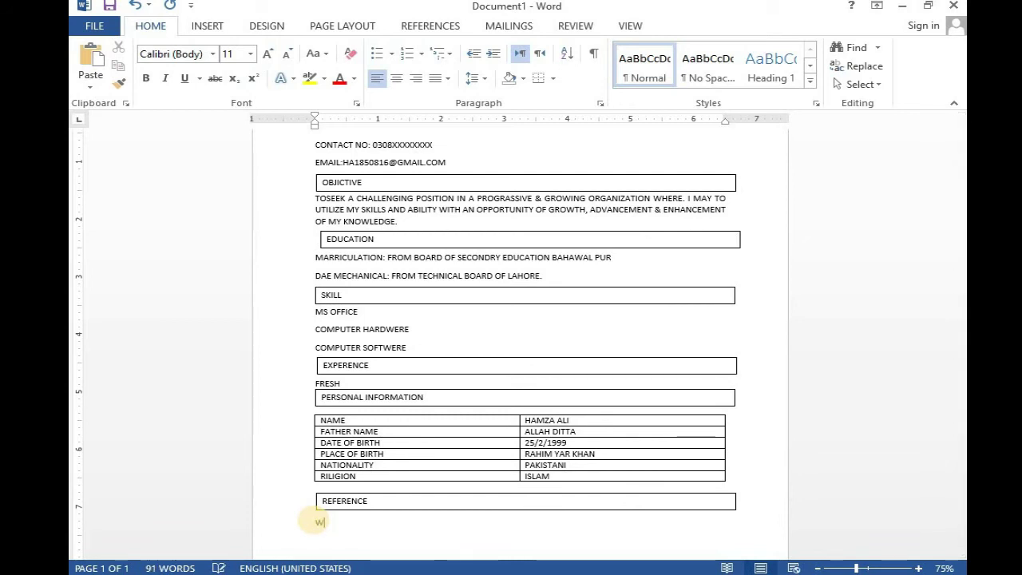
pyautogui.write('BE FUR')
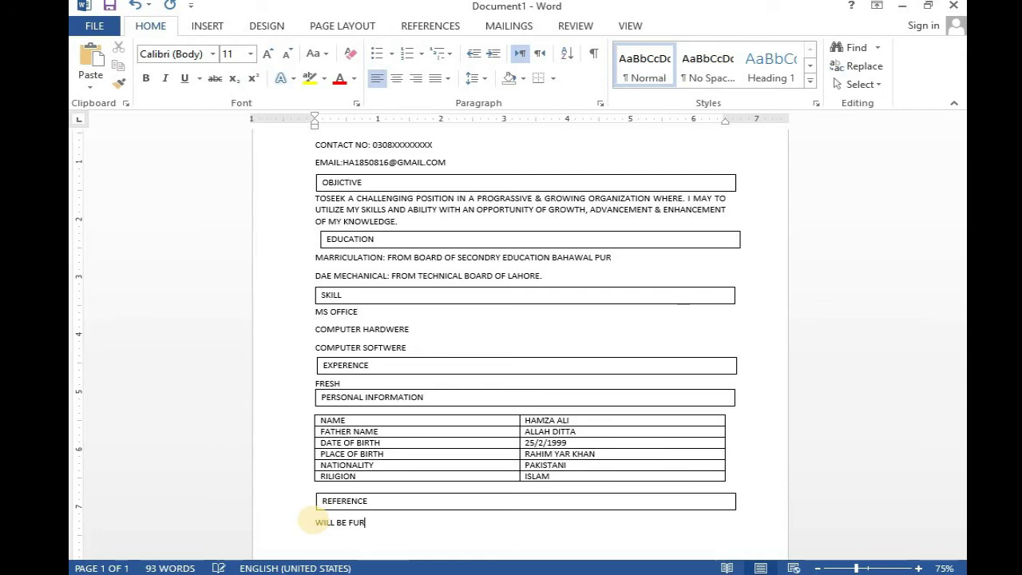
pyautogui.write('NISH')
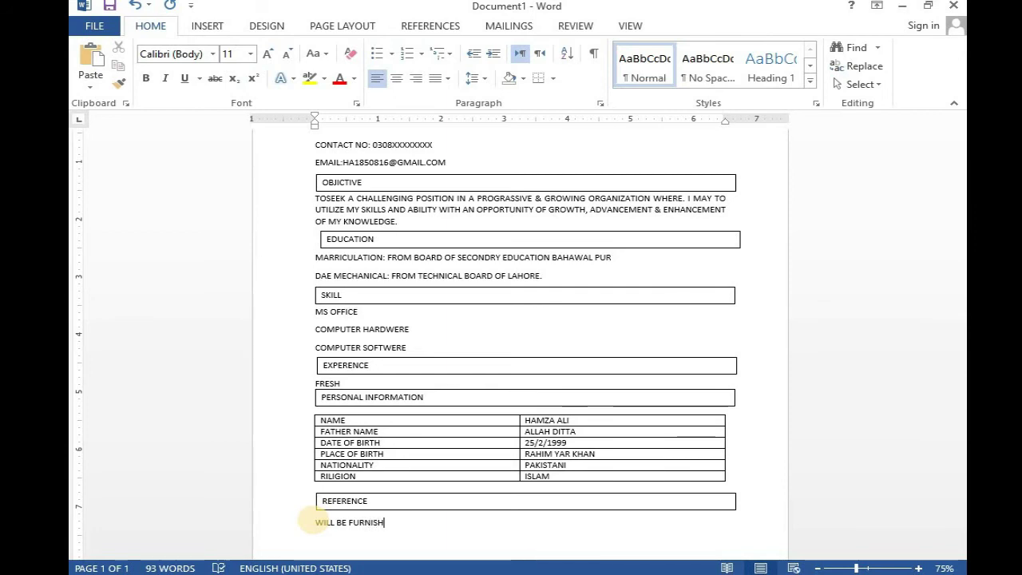
pyautogui.write(' UPON')
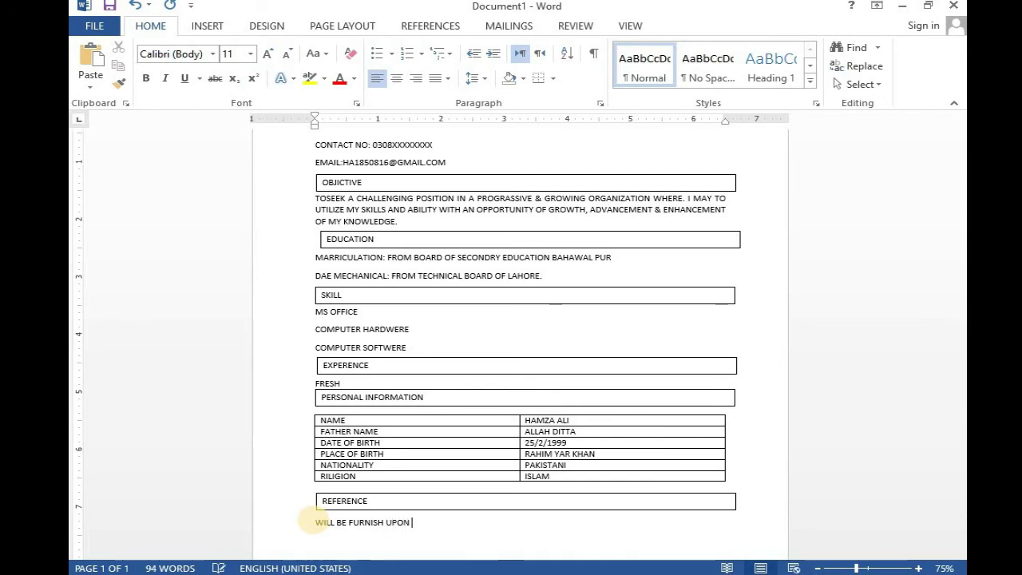
pyautogui.write(' REQ')
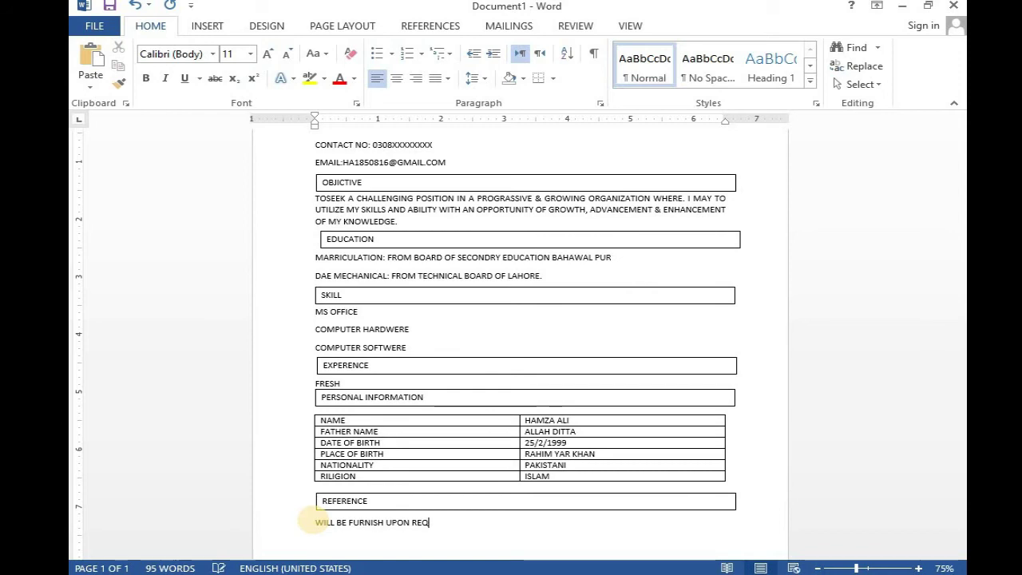
pyautogui.write('UEST')
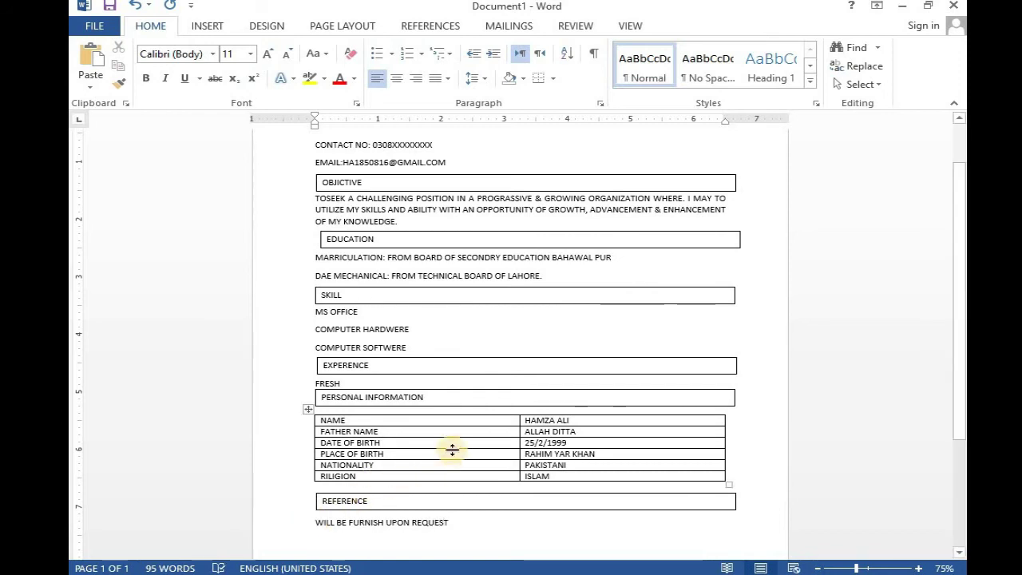
pyautogui.scroll(2, 452, 436)
pyautogui.scroll(1, 451, 415)
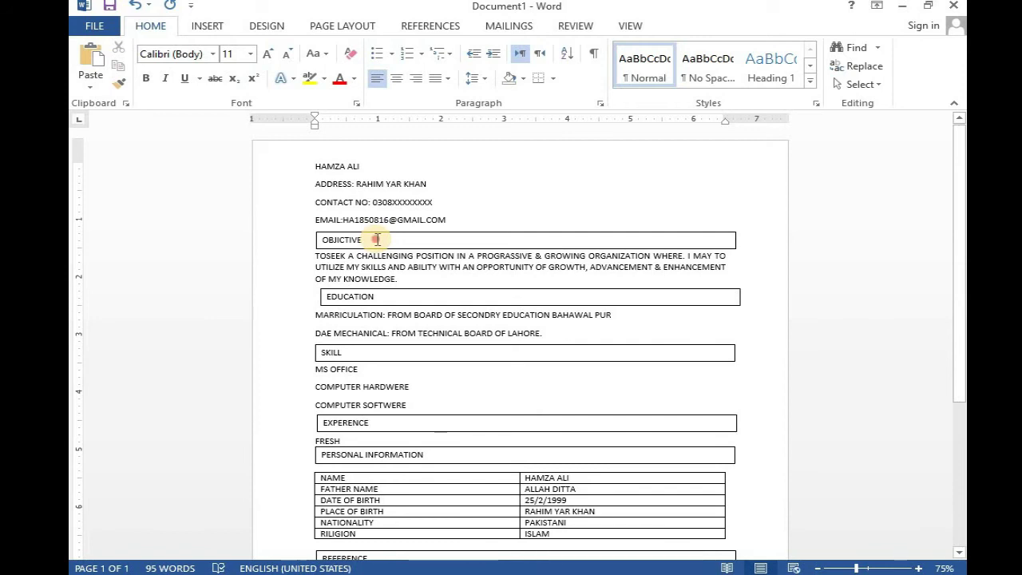
# - Give the OBJECTIVE heading box a black shape fill and white text fill
pyautogui.click(378, 238)
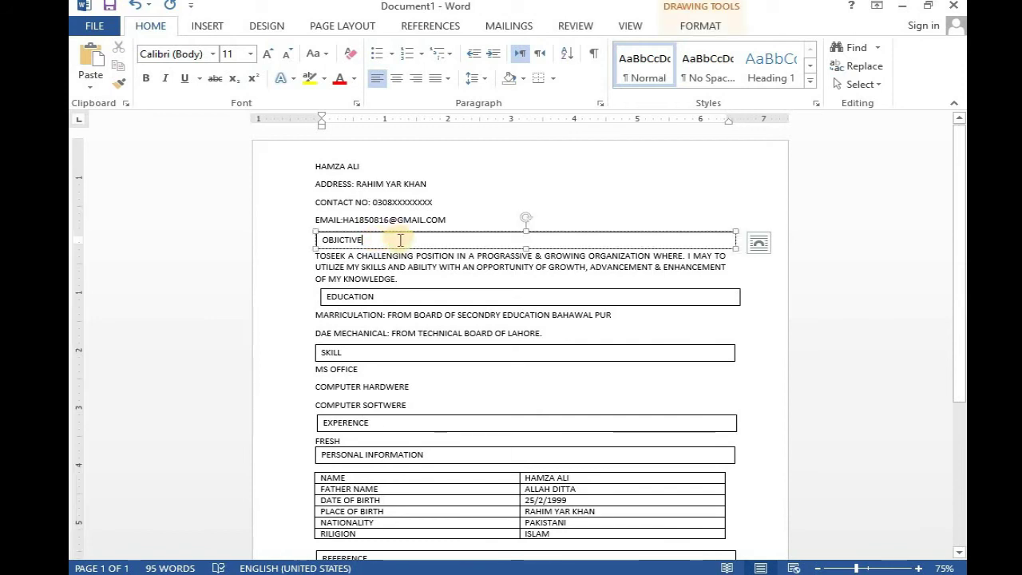
pyautogui.rightClick(400, 239)
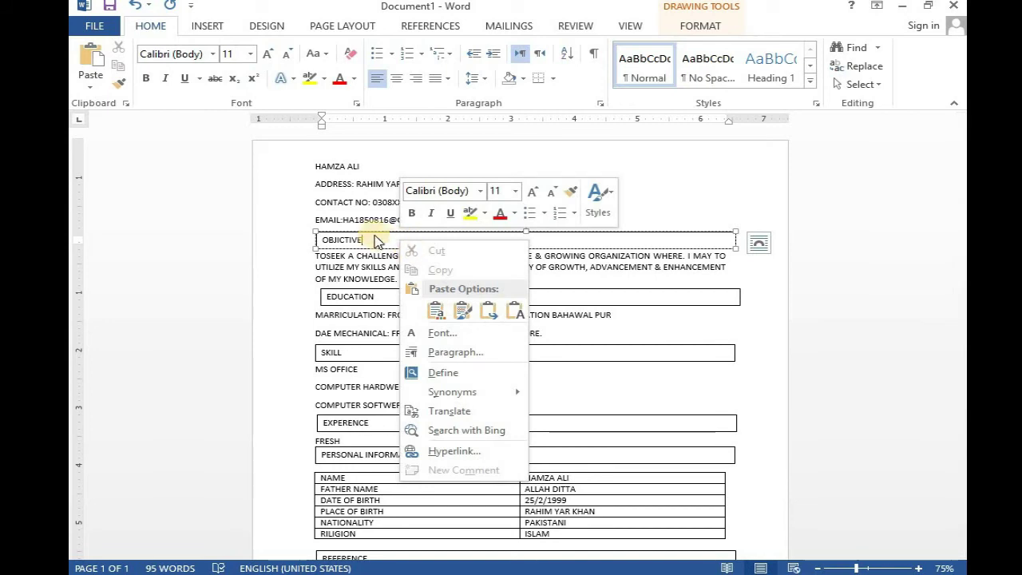
pyautogui.click(376, 238)
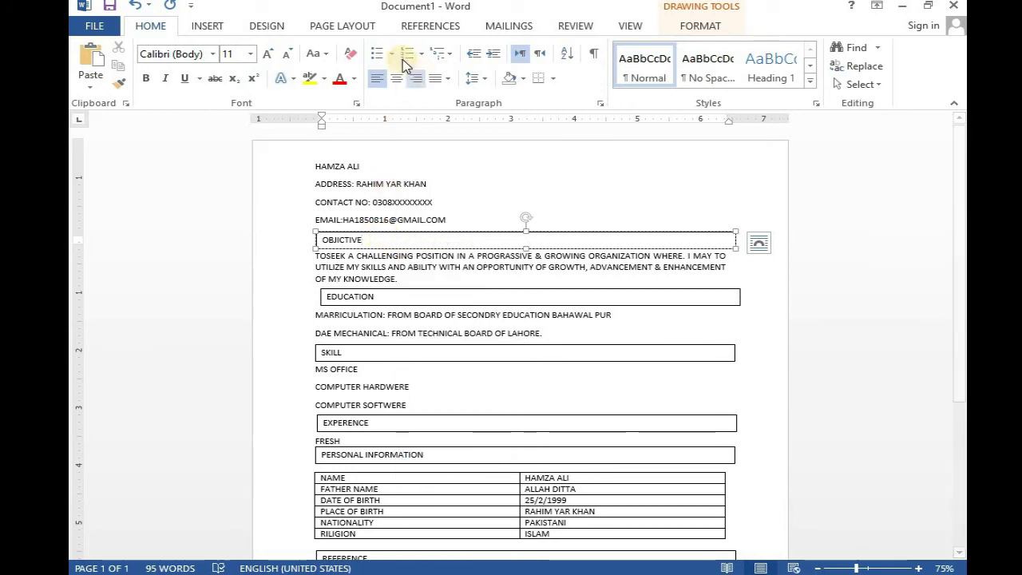
pyautogui.click(688, 28)
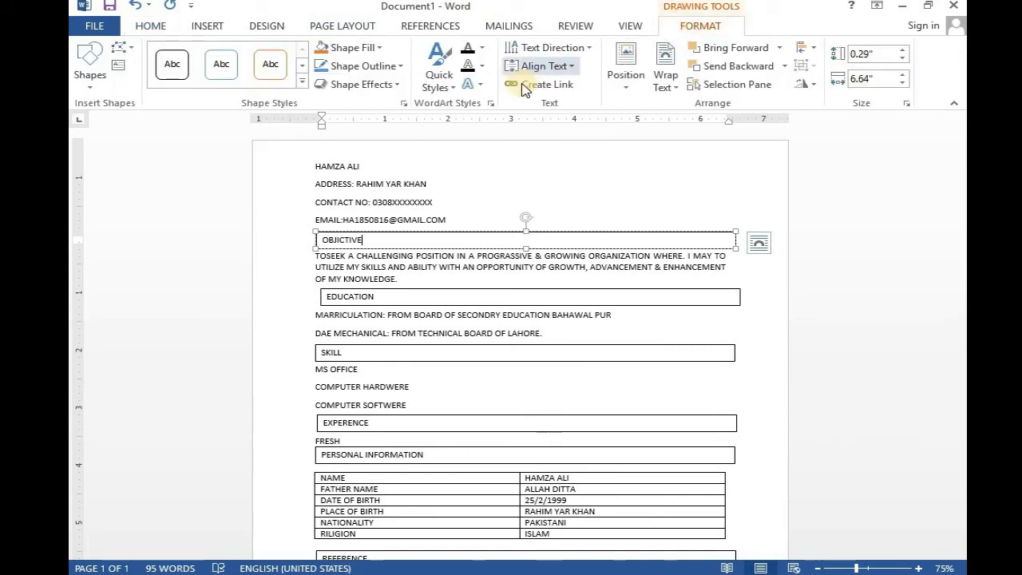
pyautogui.click(482, 48)
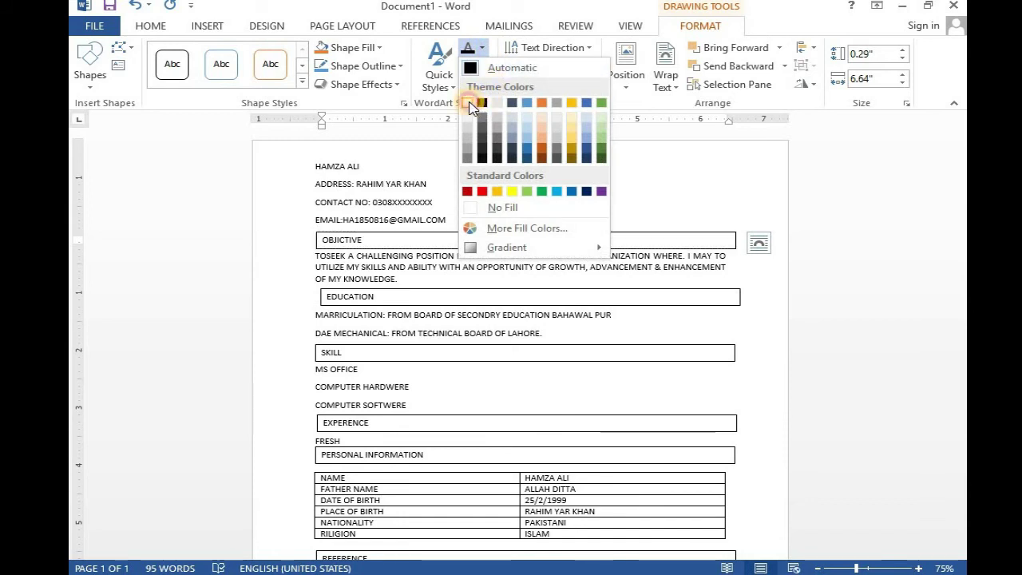
pyautogui.click(469, 104)
pyautogui.click(351, 48)
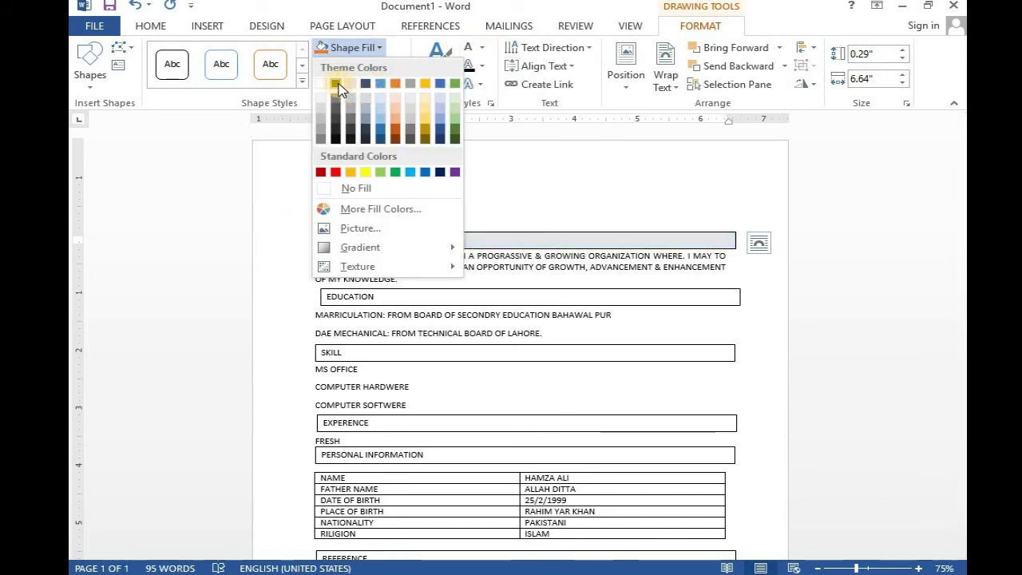
pyautogui.click(335, 83)
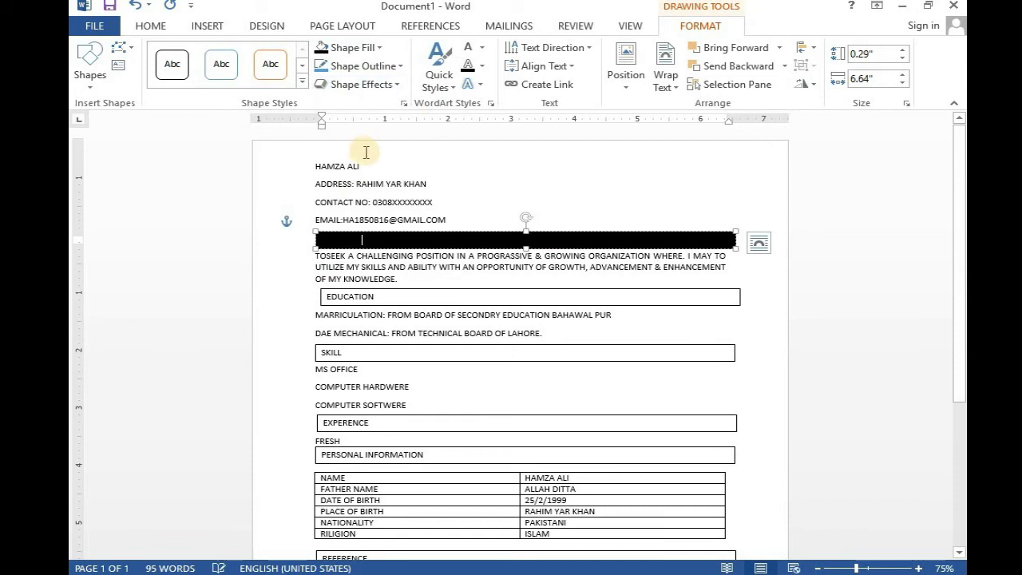
pyautogui.click(479, 48)
pyautogui.click(469, 105)
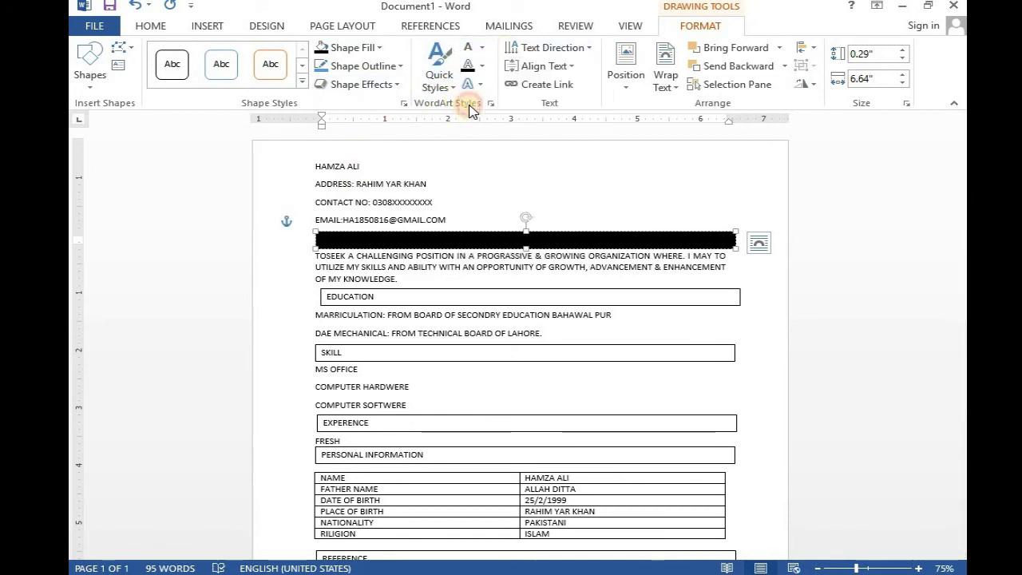
# - Make the word OBJECTIVE white and bold
pyautogui.doubleClick(350, 240)
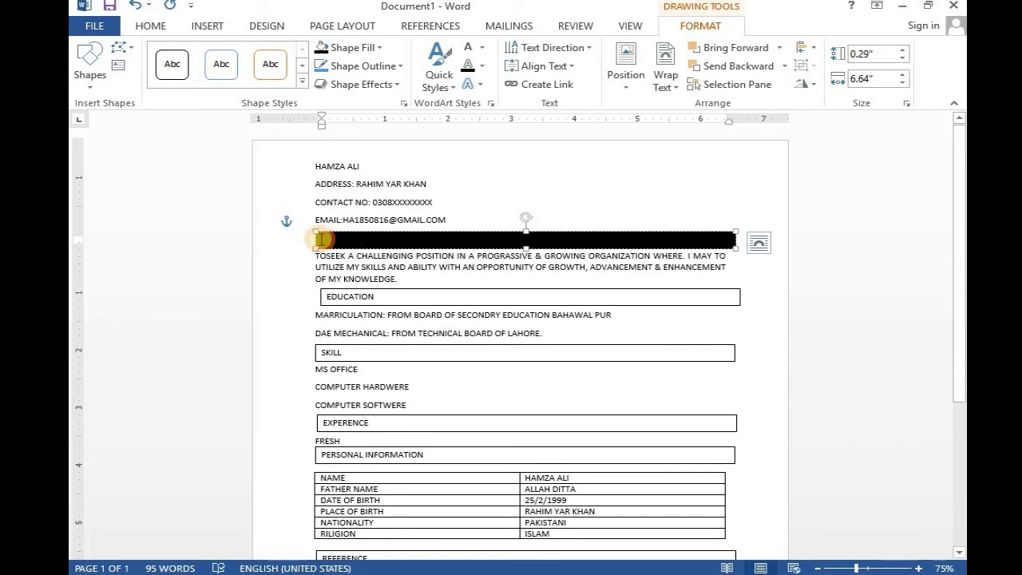
pyautogui.click(487, 51)
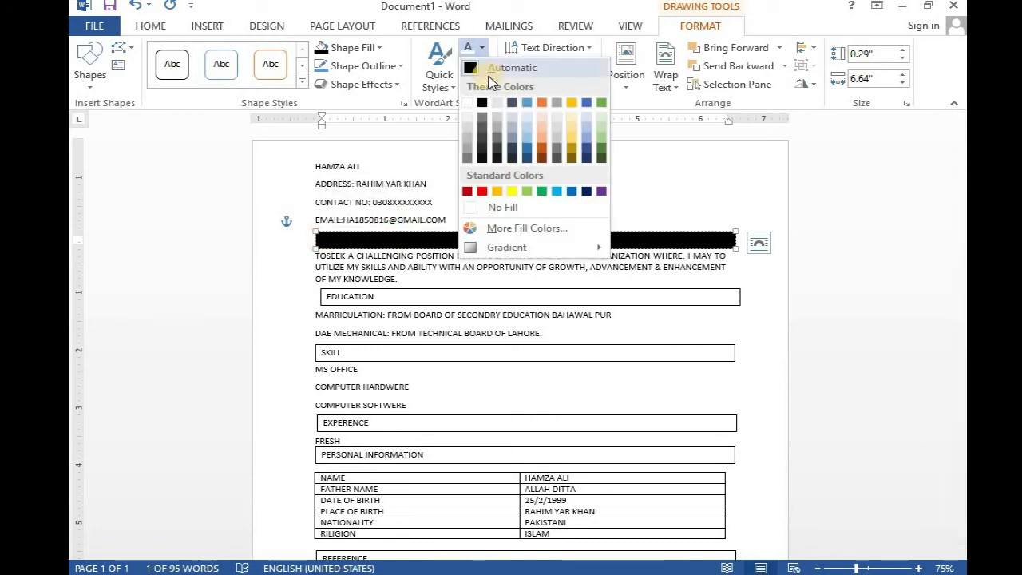
pyautogui.click(469, 105)
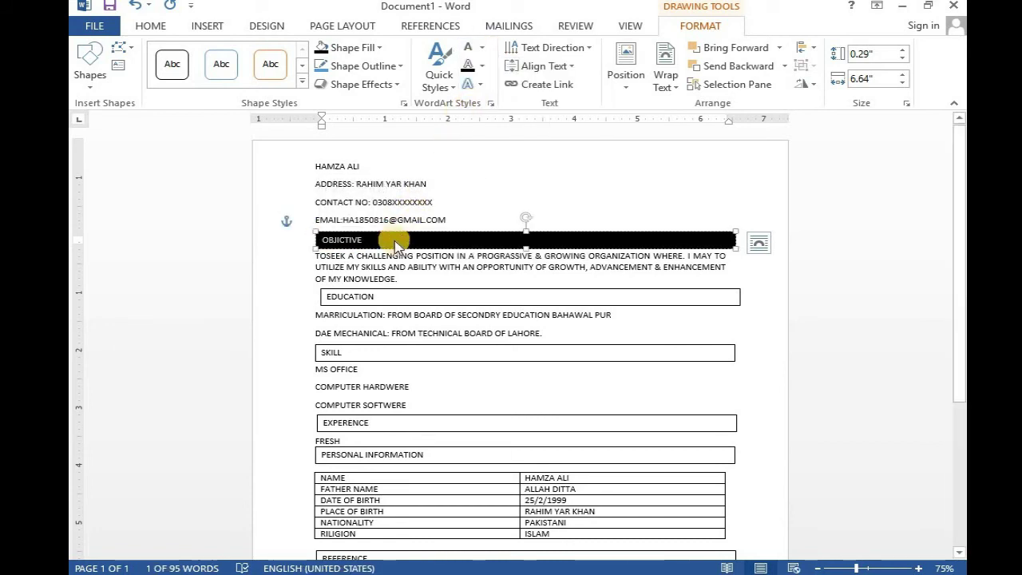
pyautogui.click(151, 25)
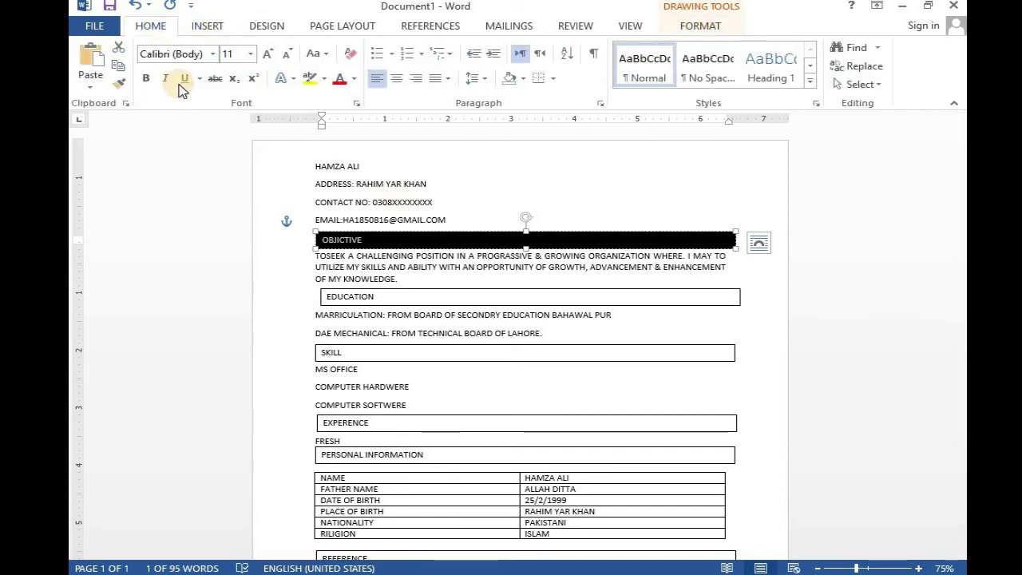
pyautogui.click(145, 77)
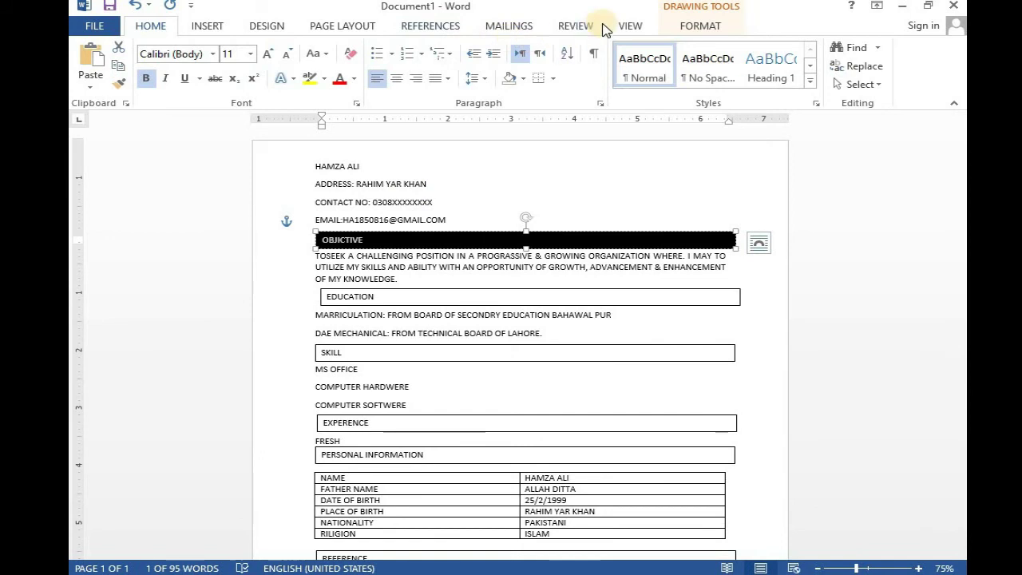
# - Apply the Shape Effects Preset 1 shadow to the OBJECTIVE box
pyautogui.click(707, 32)
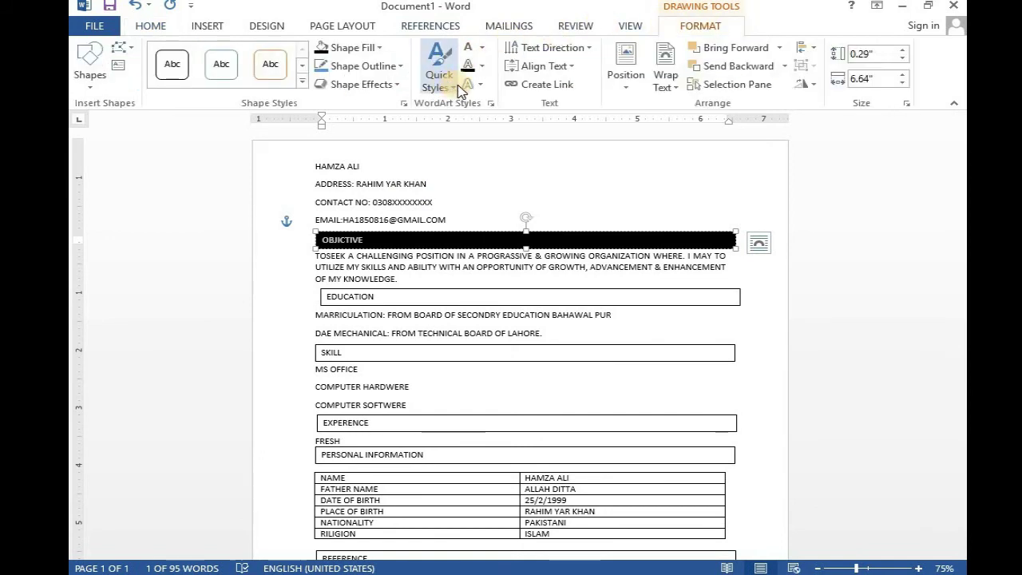
pyautogui.click(392, 84)
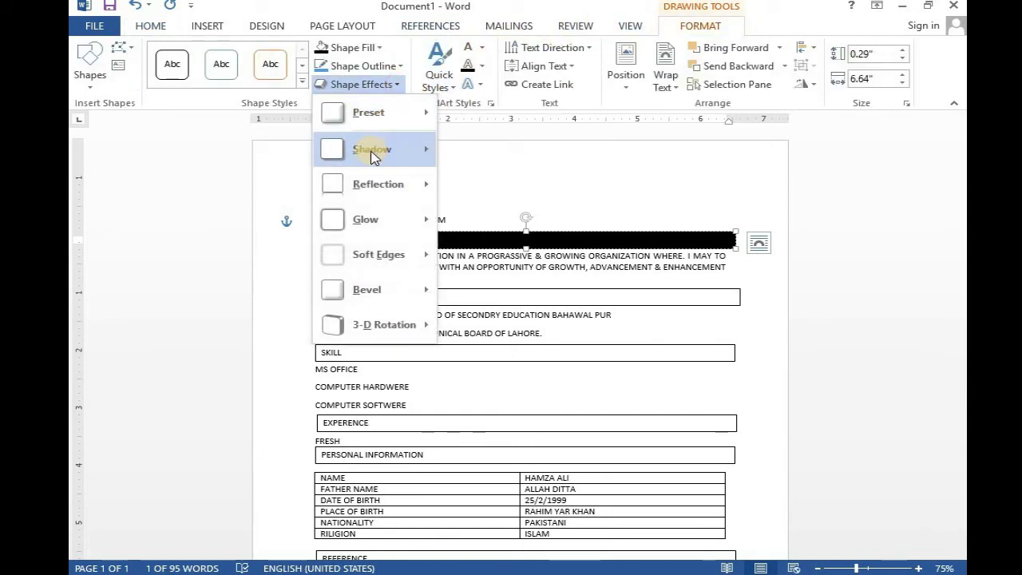
pyautogui.moveTo(390, 120)
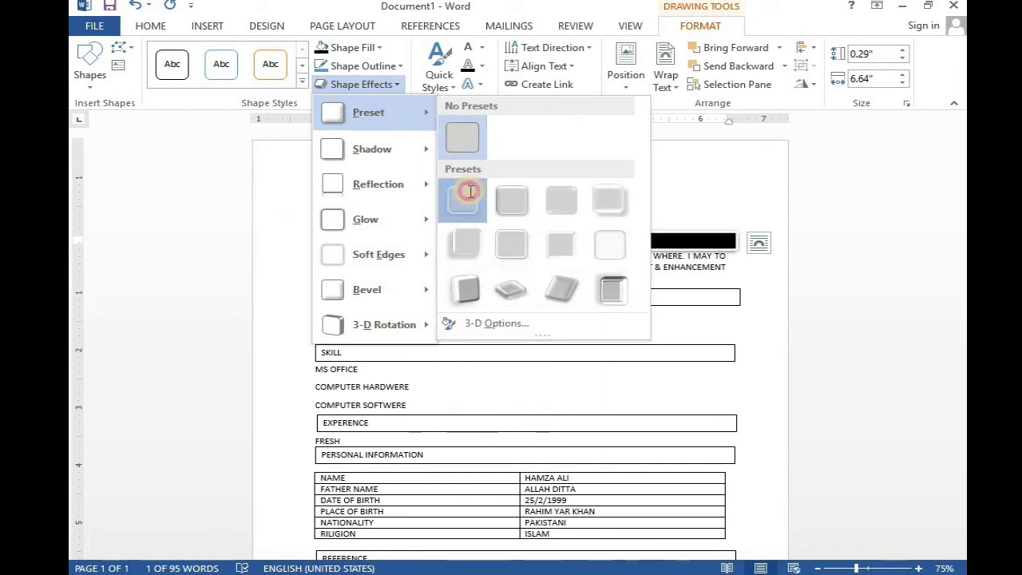
pyautogui.click(466, 198)
pyautogui.scroll(-1, 467, 292)
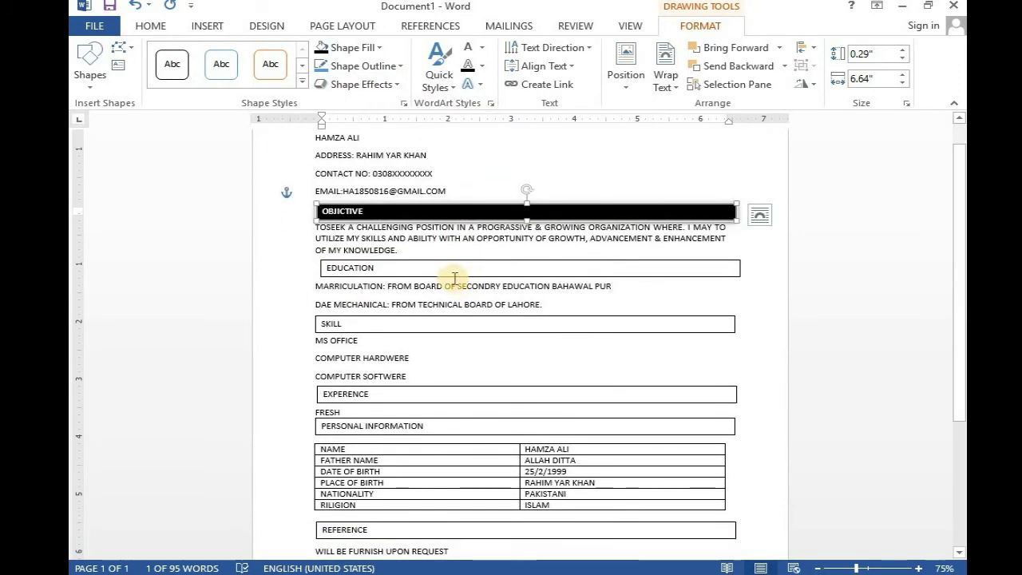
pyautogui.scroll(-1, 332, 239)
pyautogui.click(329, 238)
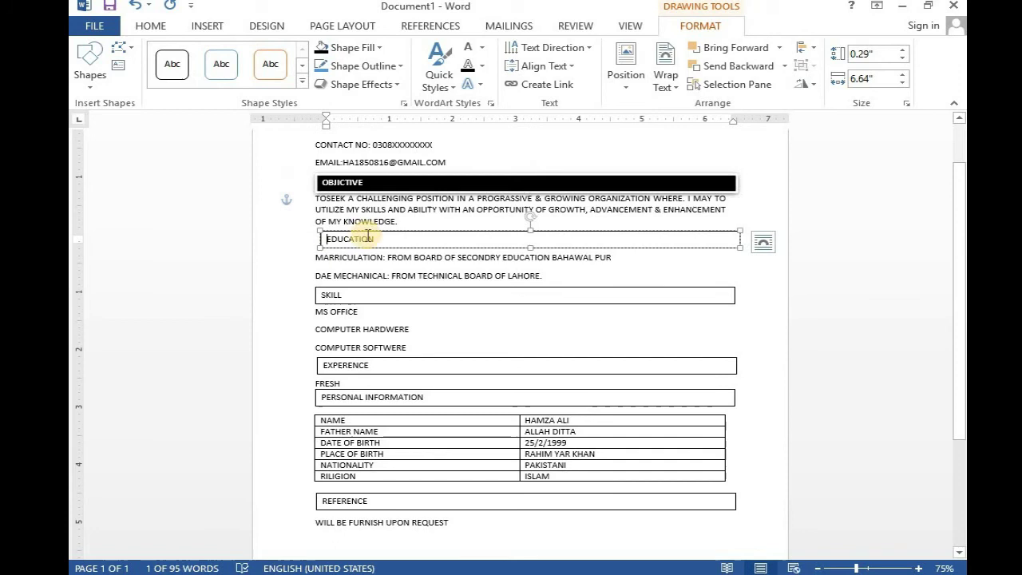
# - Give the EDUCATION box white text and a black fill
pyautogui.rightClick(410, 241)
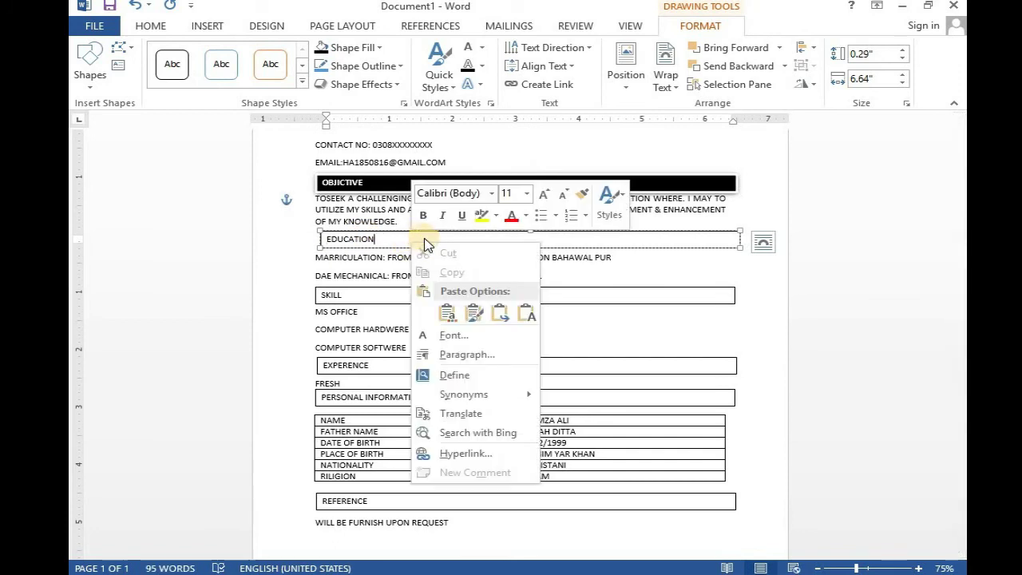
pyautogui.click(482, 48)
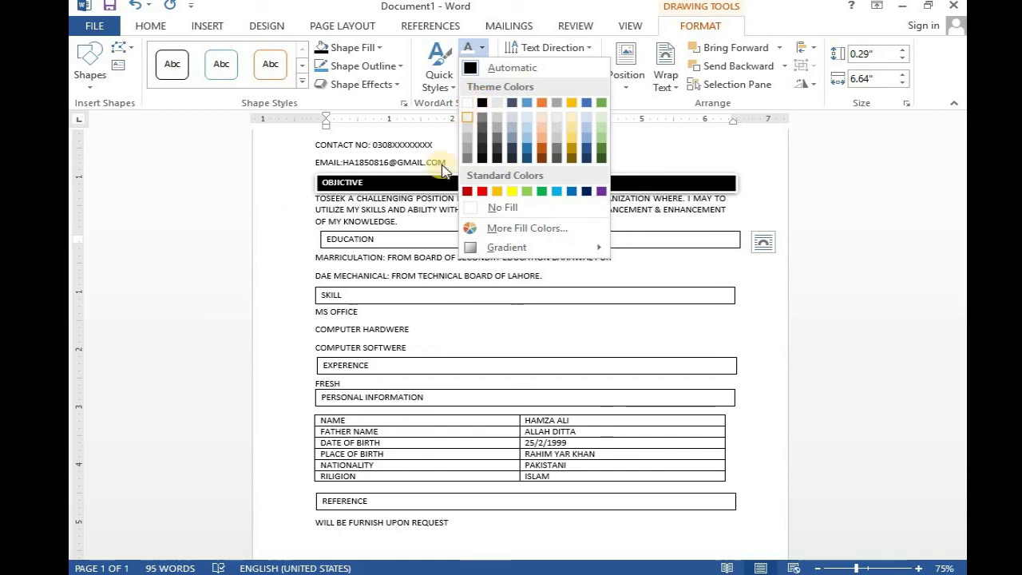
pyautogui.click(375, 237)
pyautogui.moveTo(376, 238); pyautogui.dragTo(318, 239)
pyautogui.click(481, 53)
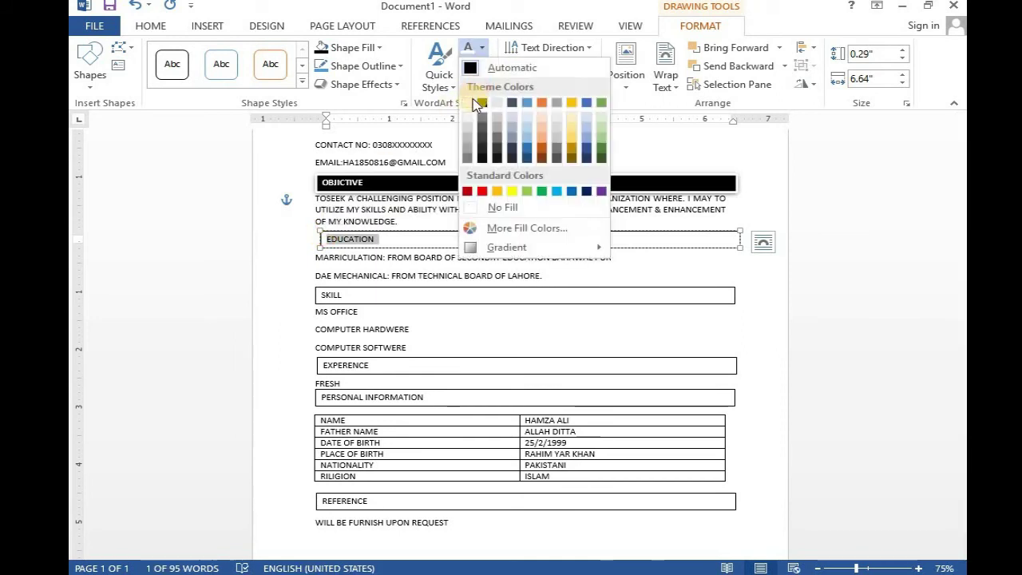
pyautogui.click(468, 103)
pyautogui.click(382, 51)
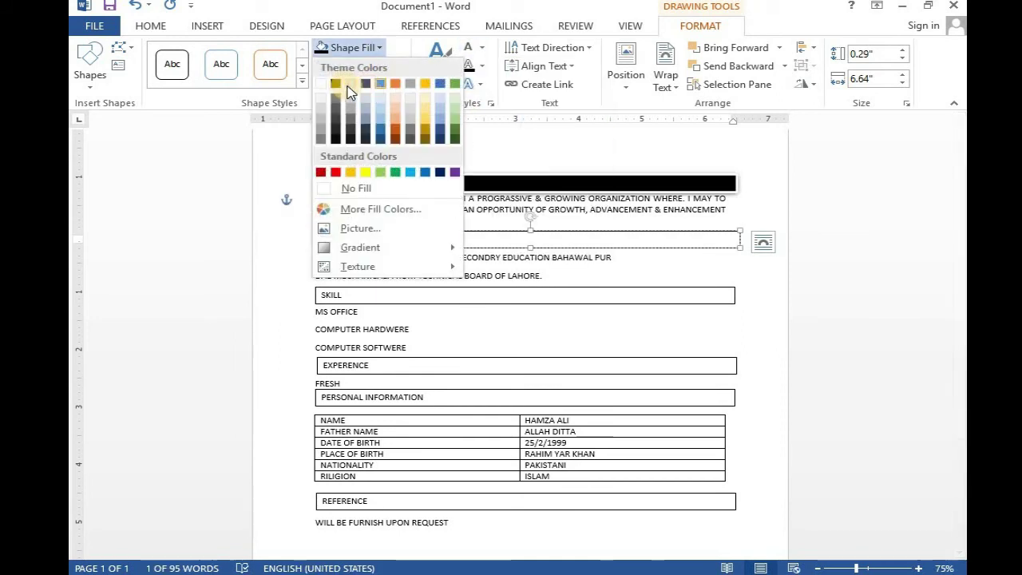
pyautogui.click(338, 83)
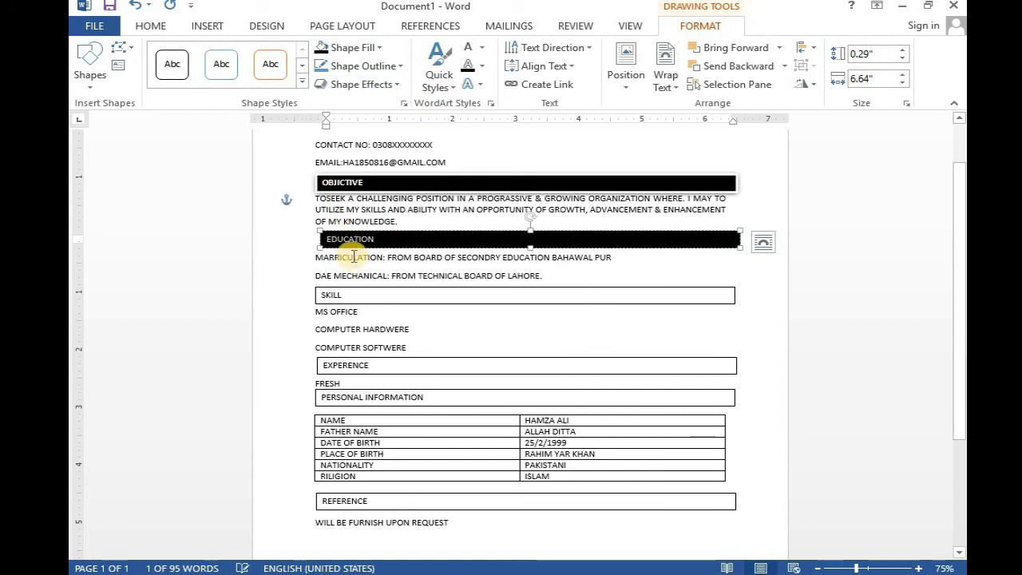
# - Give the SKILL box white text and a black fill
pyautogui.click(375, 291)
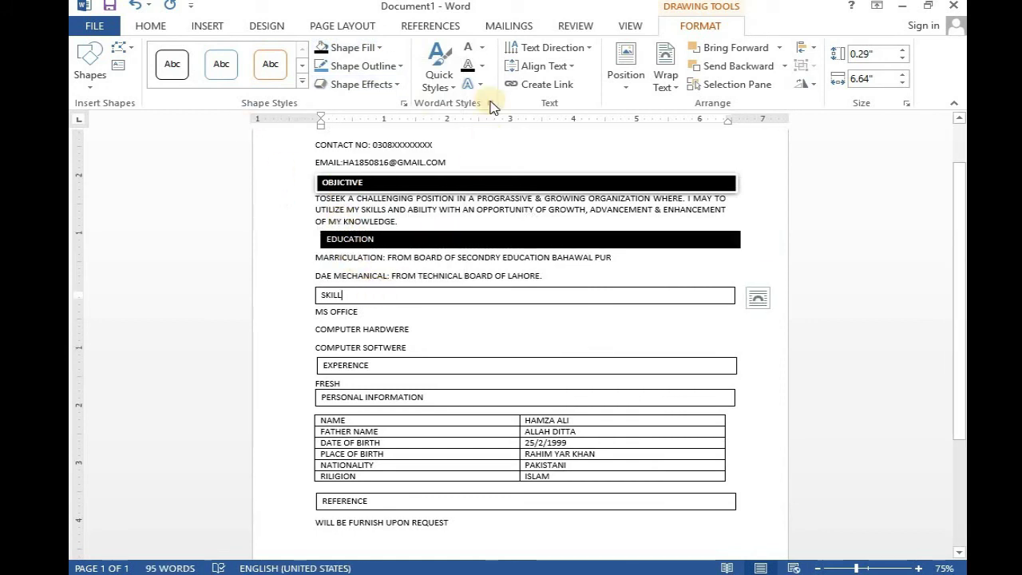
pyautogui.doubleClick(347, 296)
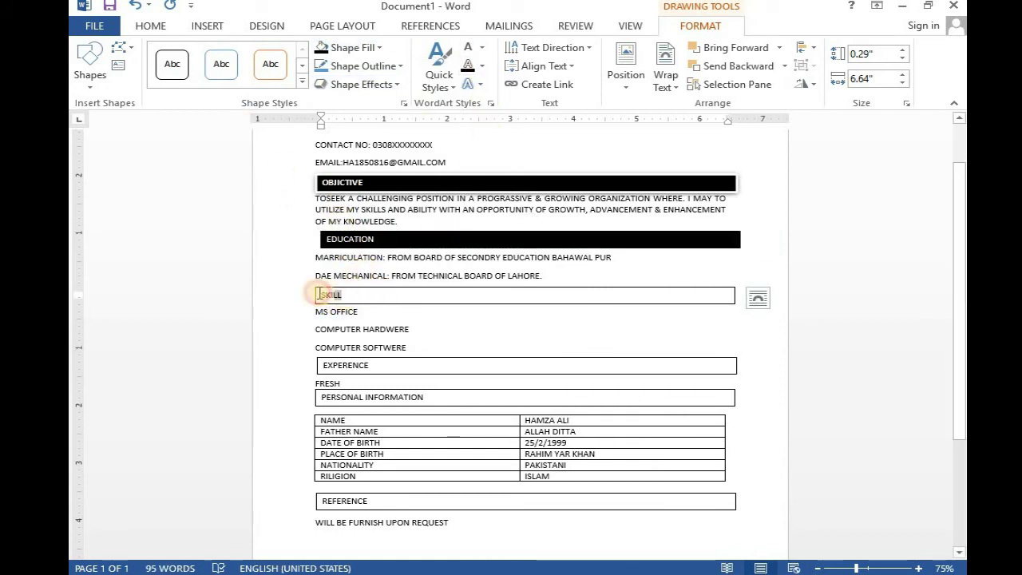
pyautogui.click(483, 49)
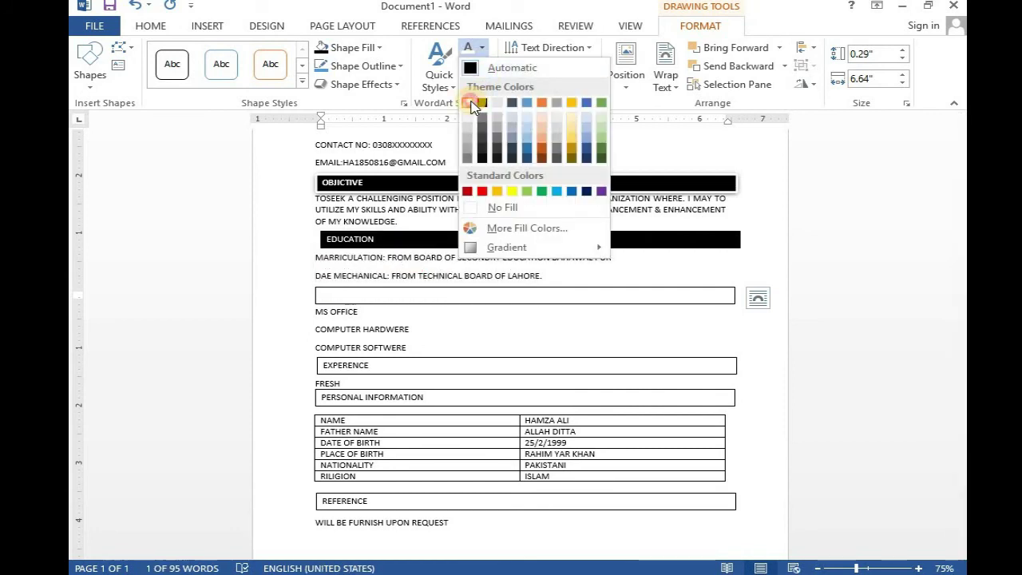
pyautogui.click(469, 104)
pyautogui.click(381, 49)
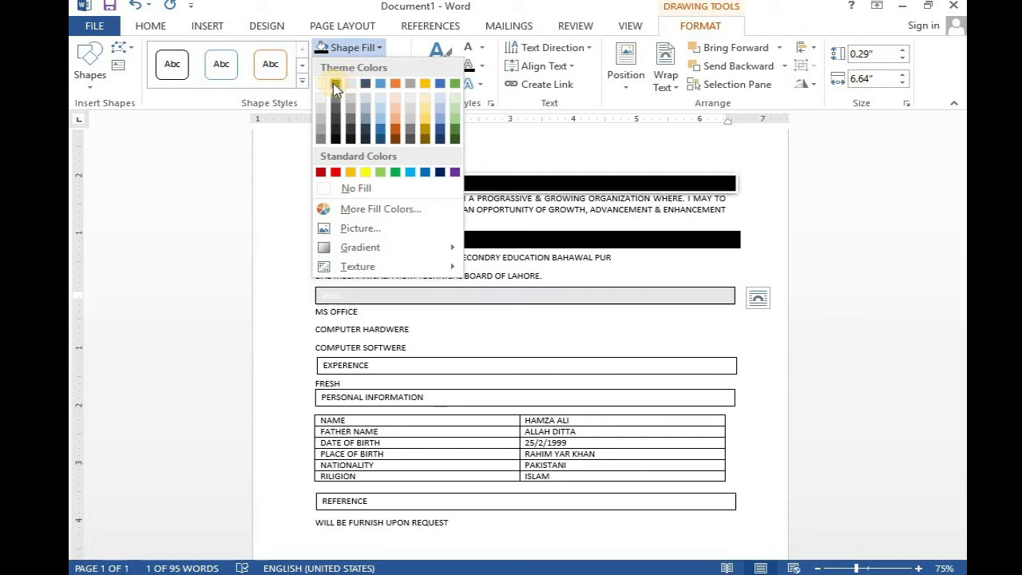
pyautogui.click(336, 83)
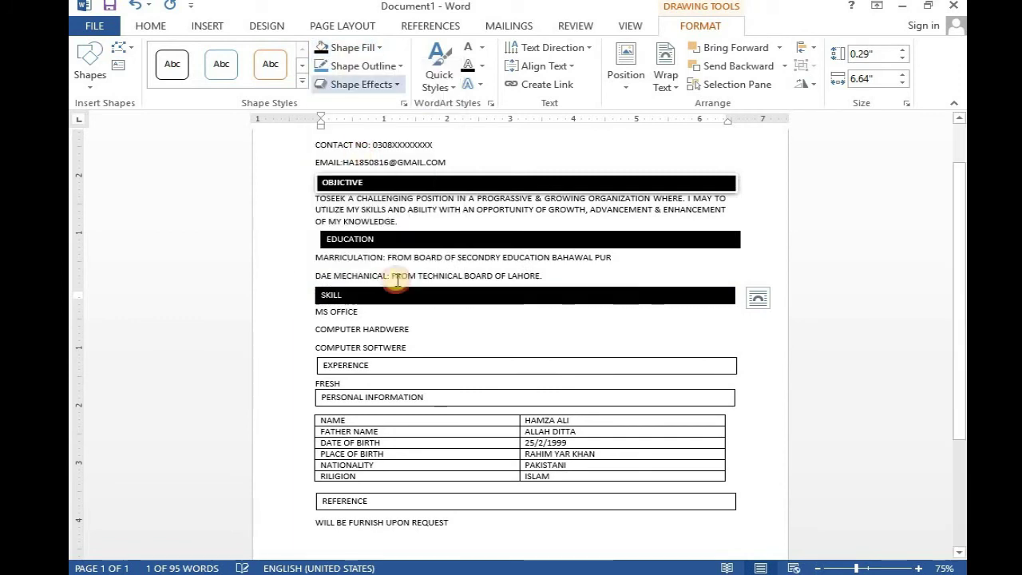
# - Give the EXPERENCE box white text and a black fill
pyautogui.moveTo(381, 365); pyautogui.dragTo(331, 364)
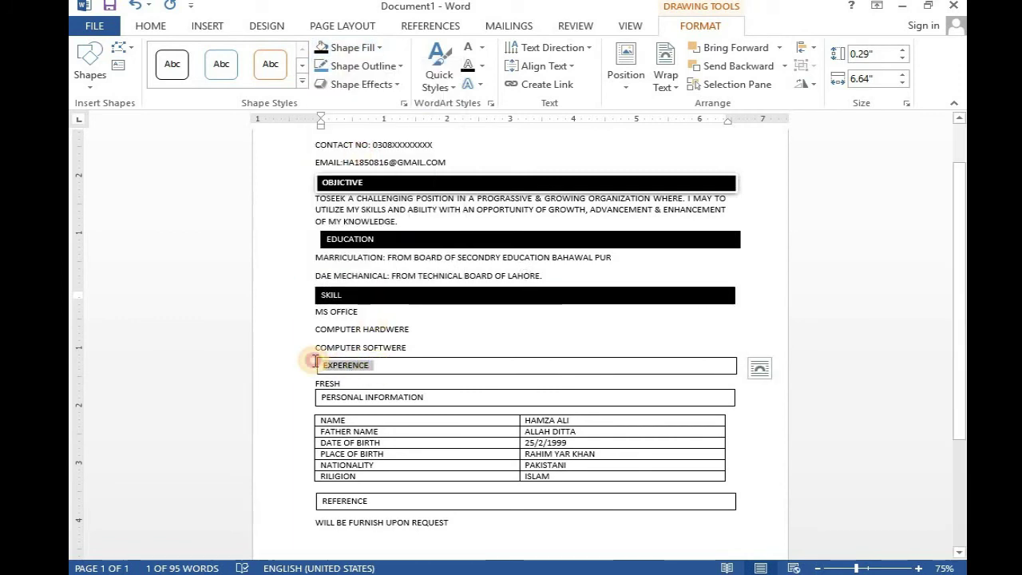
pyautogui.click(481, 47)
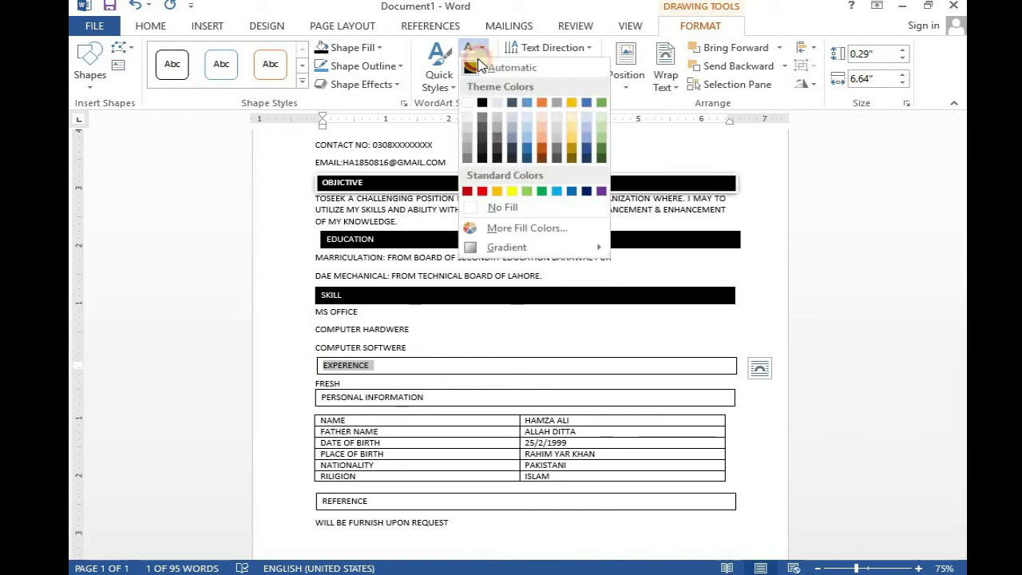
pyautogui.click(465, 108)
pyautogui.click(380, 47)
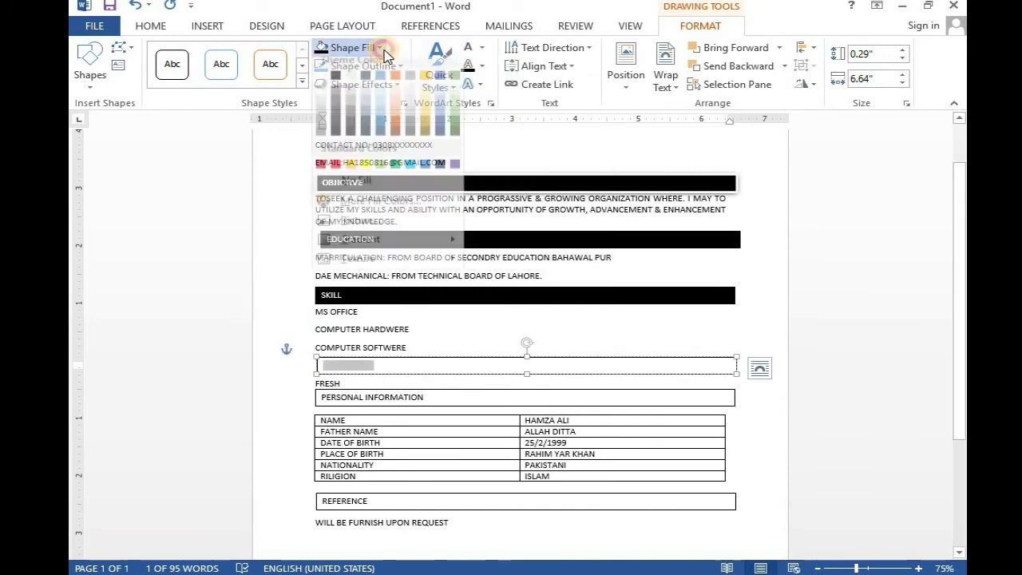
pyautogui.click(335, 84)
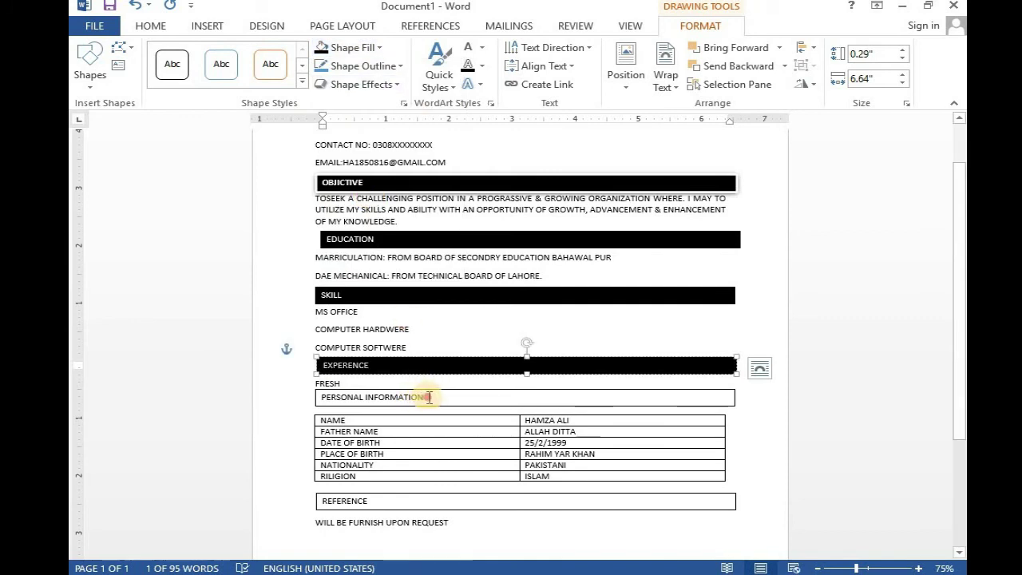
# - Give the PERSONAL INFORMATION box white text and a black fill
pyautogui.moveTo(429, 396); pyautogui.dragTo(320, 396)
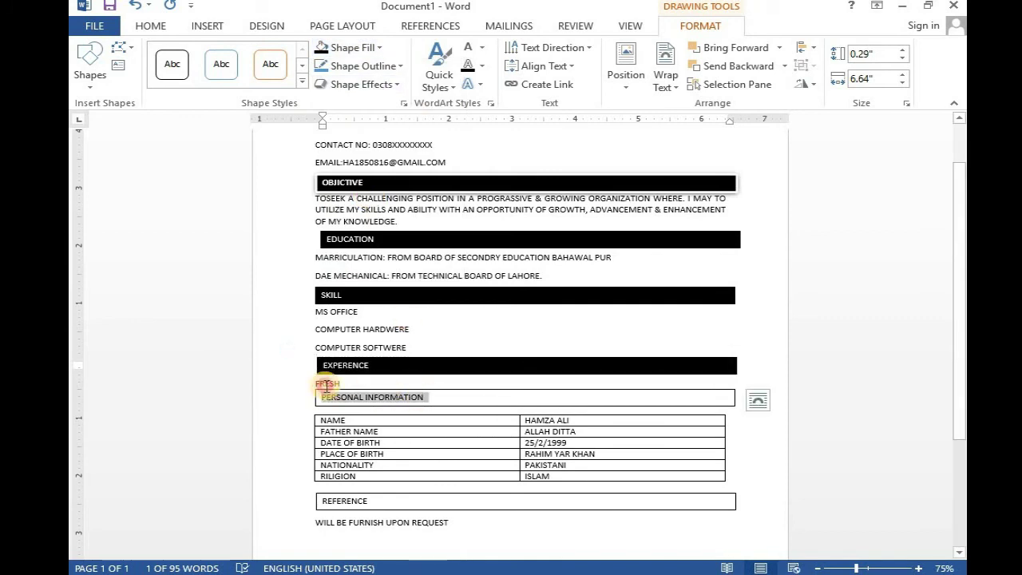
pyautogui.click(481, 47)
pyautogui.click(469, 97)
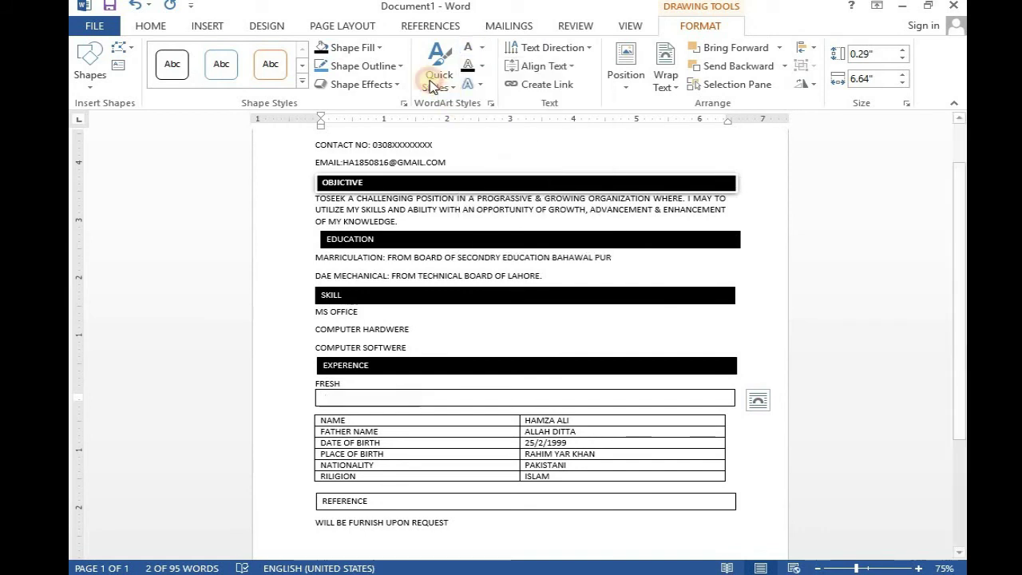
pyautogui.click(380, 48)
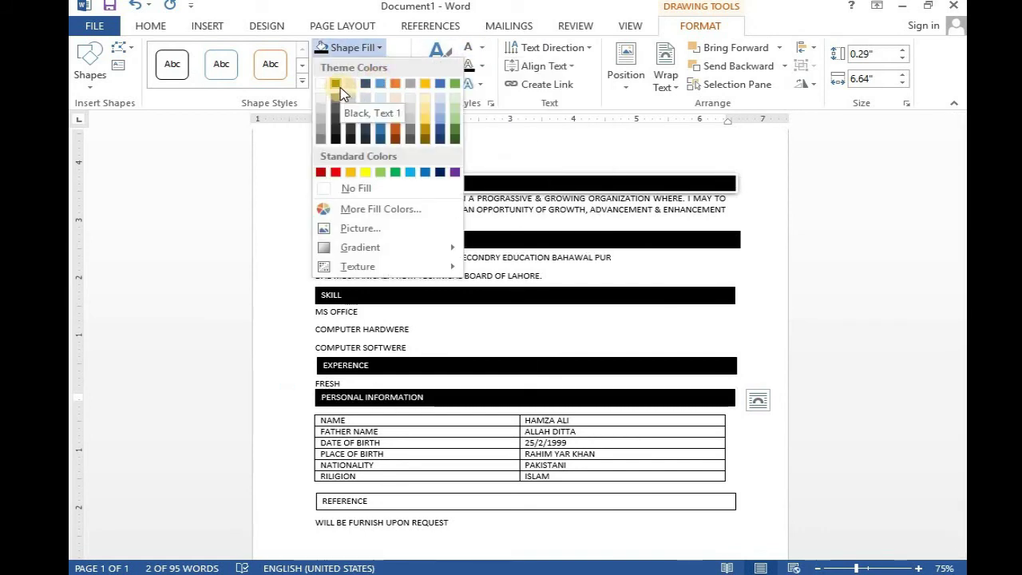
pyautogui.click(339, 86)
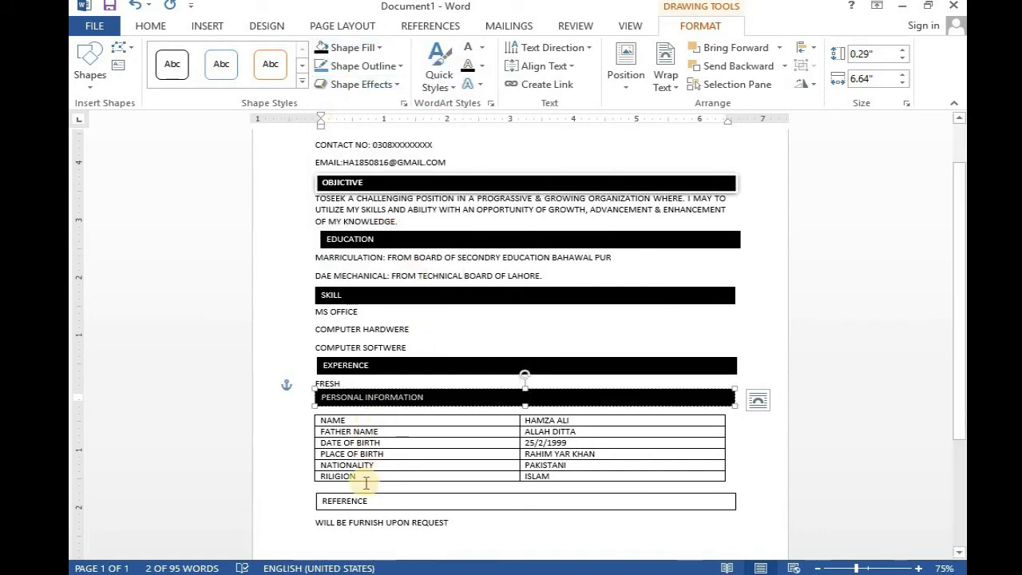
# - Give the REFERENCE box white text and a black fill
pyautogui.moveTo(376, 500); pyautogui.dragTo(330, 496)
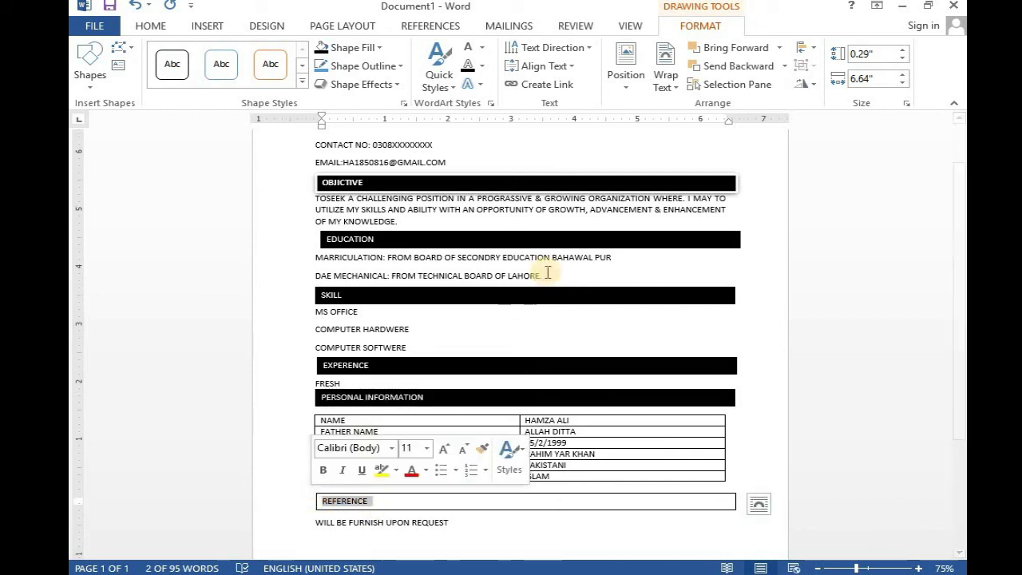
pyautogui.click(481, 47)
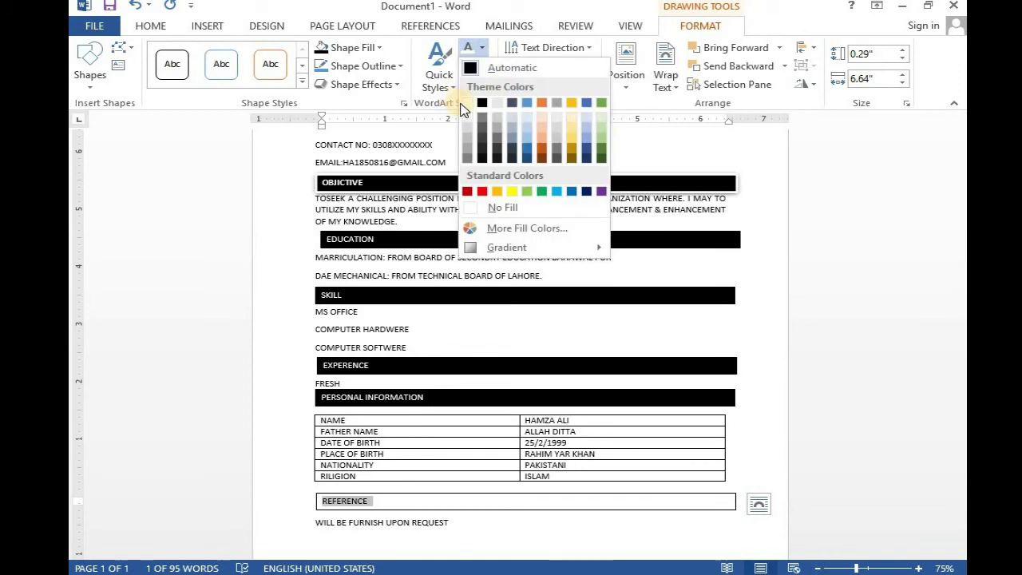
pyautogui.click(350, 47)
pyautogui.click(349, 47)
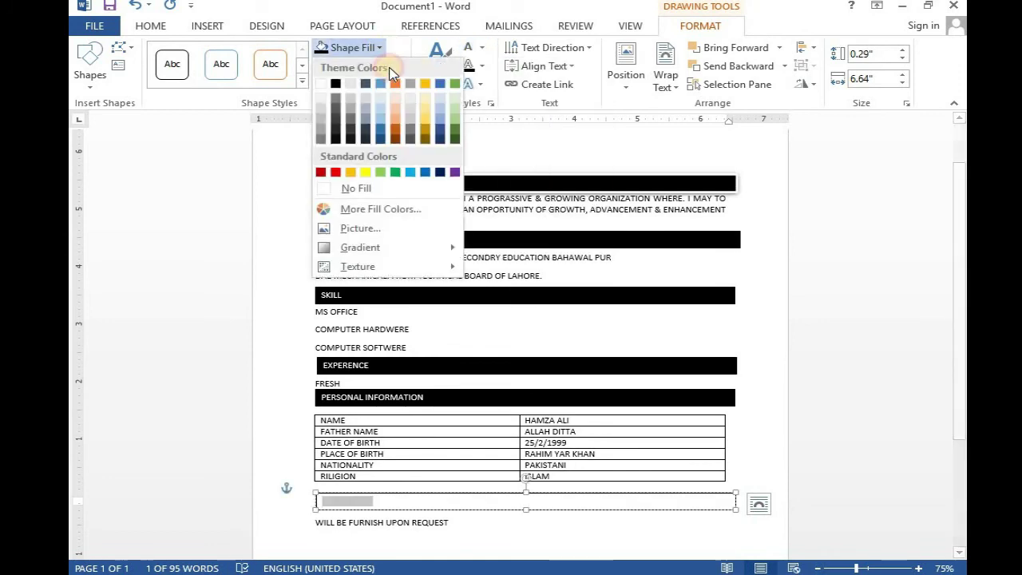
pyautogui.click(339, 84)
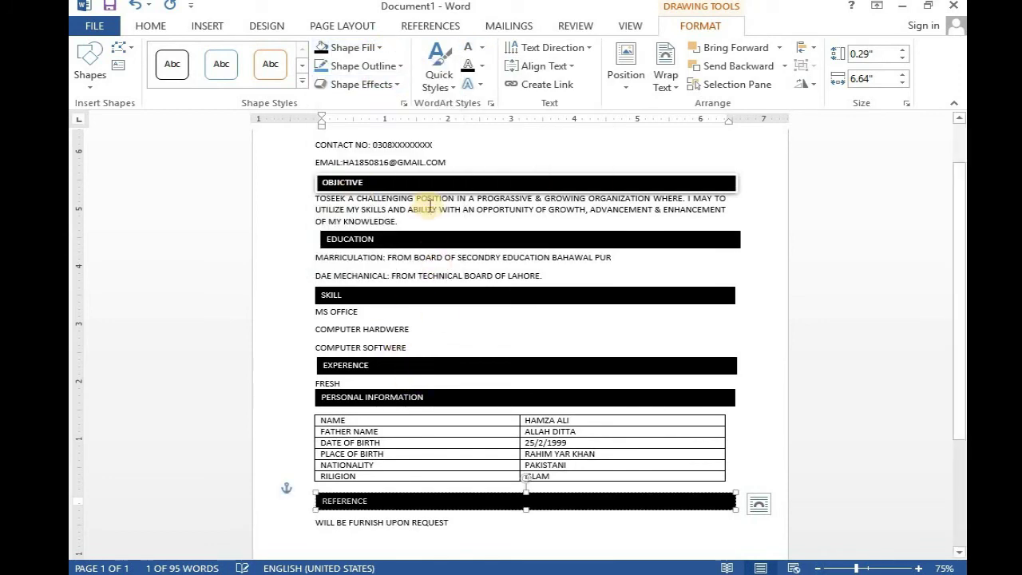
pyautogui.scroll(2, 427, 211)
# - Apply the Preset 1 shadow effect to the OBJECTIVE, EDUCATION and SKILL boxes
pyautogui.click(435, 240)
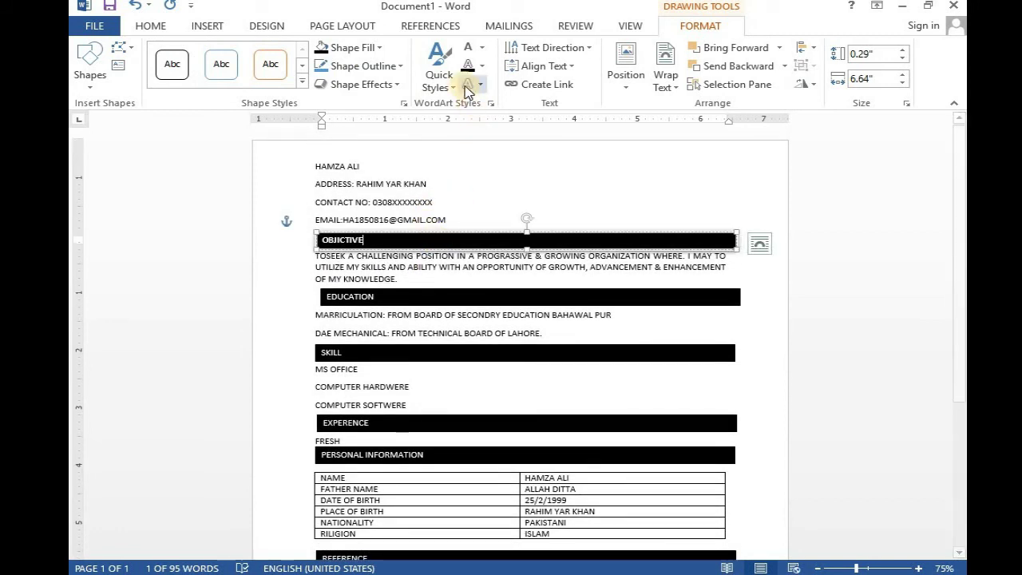
pyautogui.click(395, 86)
pyautogui.moveTo(392, 112)
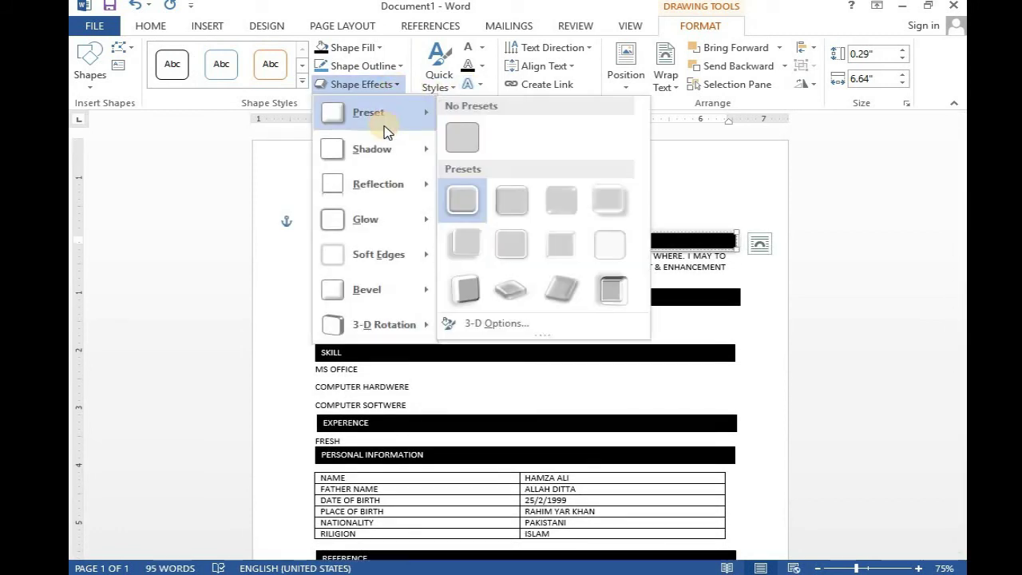
pyautogui.click(464, 205)
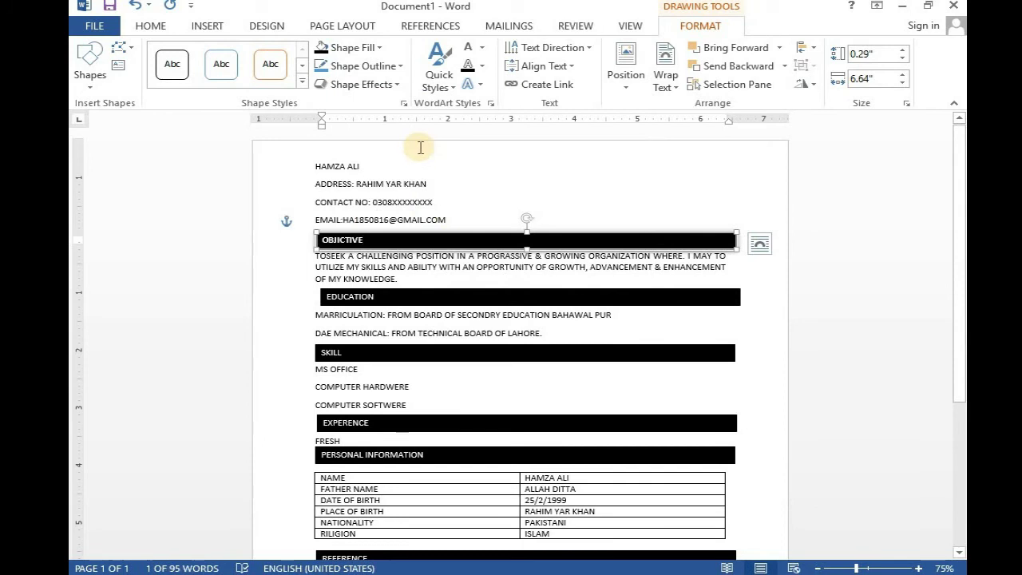
pyautogui.click(421, 293)
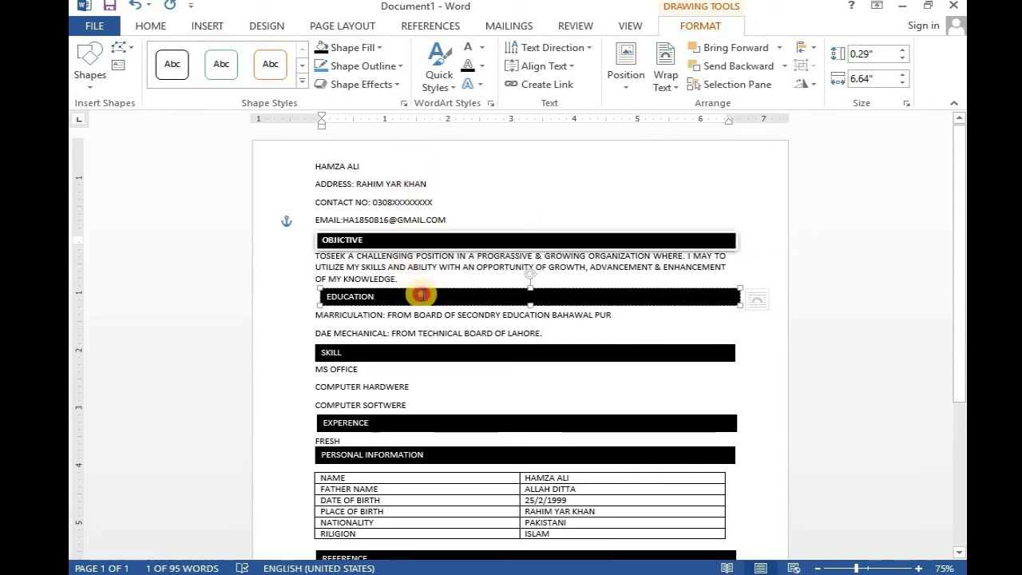
pyautogui.click(395, 85)
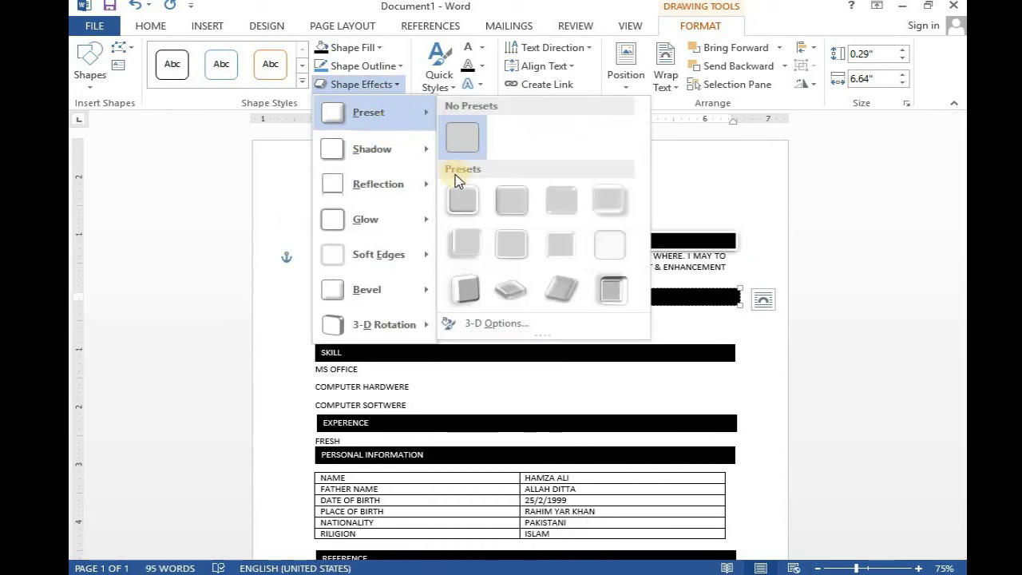
pyautogui.click(455, 194)
pyautogui.click(454, 354)
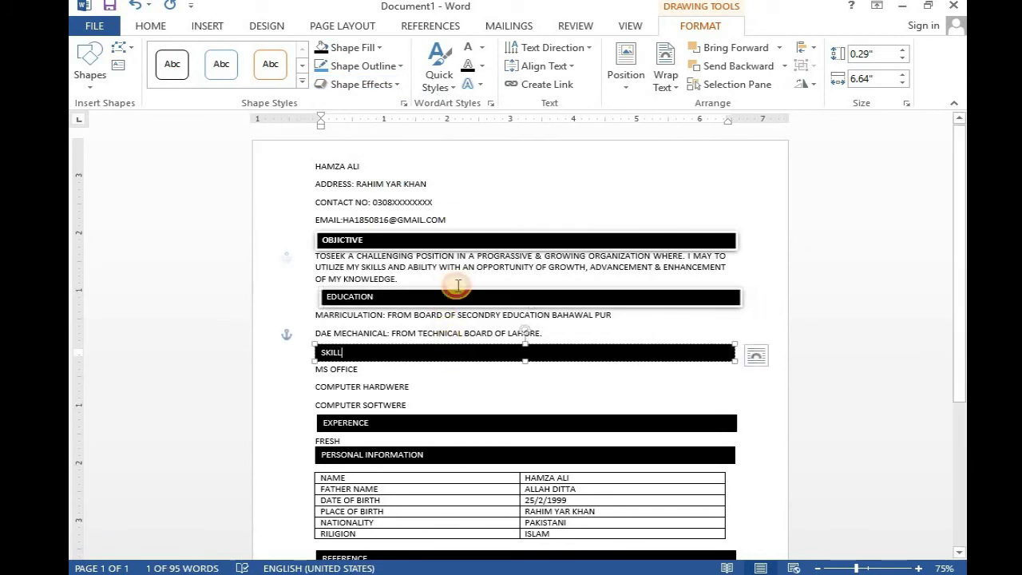
pyautogui.click(392, 85)
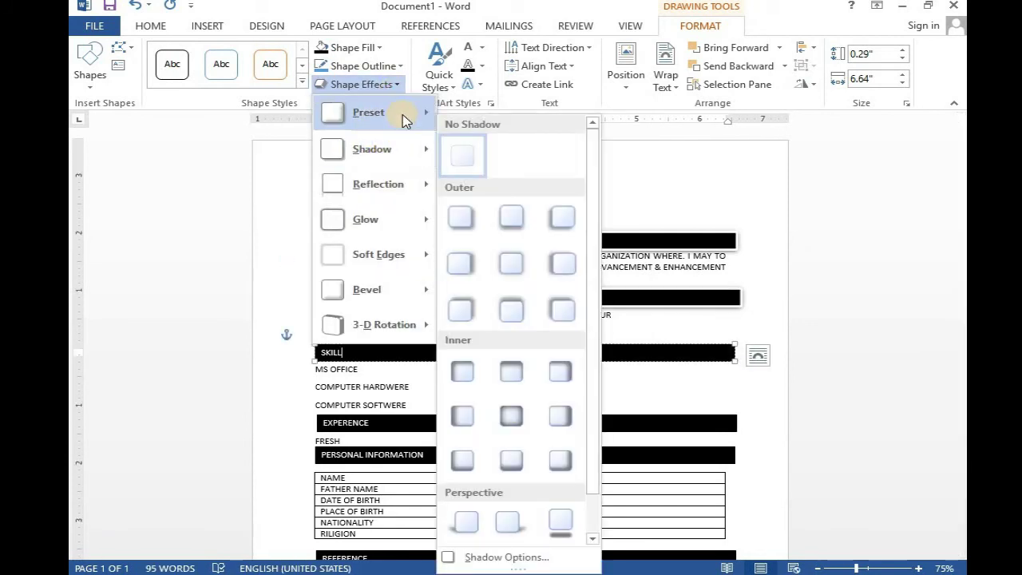
pyautogui.moveTo(399, 114)
pyautogui.click(460, 209)
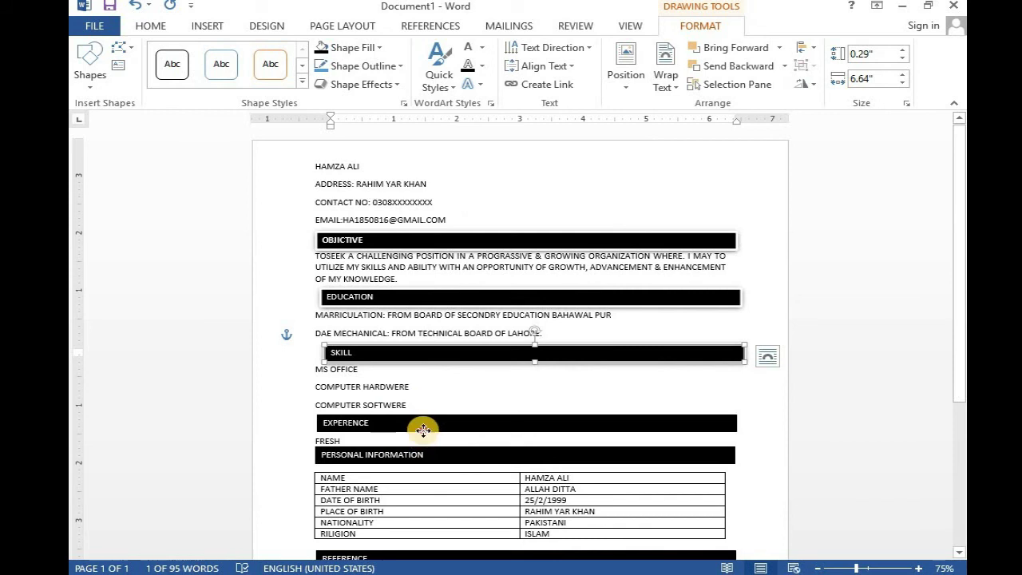
# - Apply the Preset 1 shadow effect to the EXPERENCE, PERSONAL INFORMATION and REFERENCE boxes
pyautogui.click(421, 423)
pyautogui.click(363, 85)
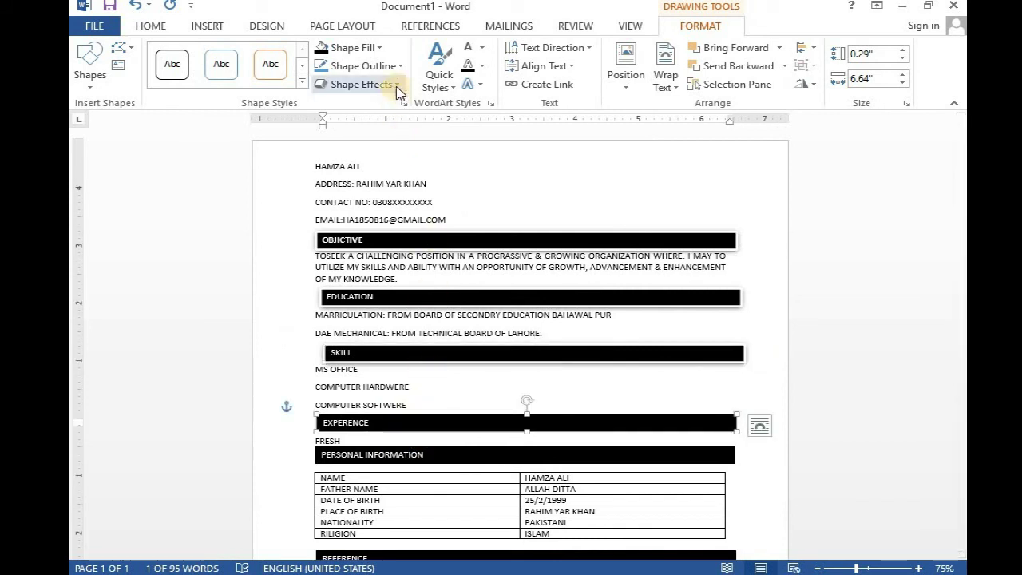
pyautogui.moveTo(391, 125)
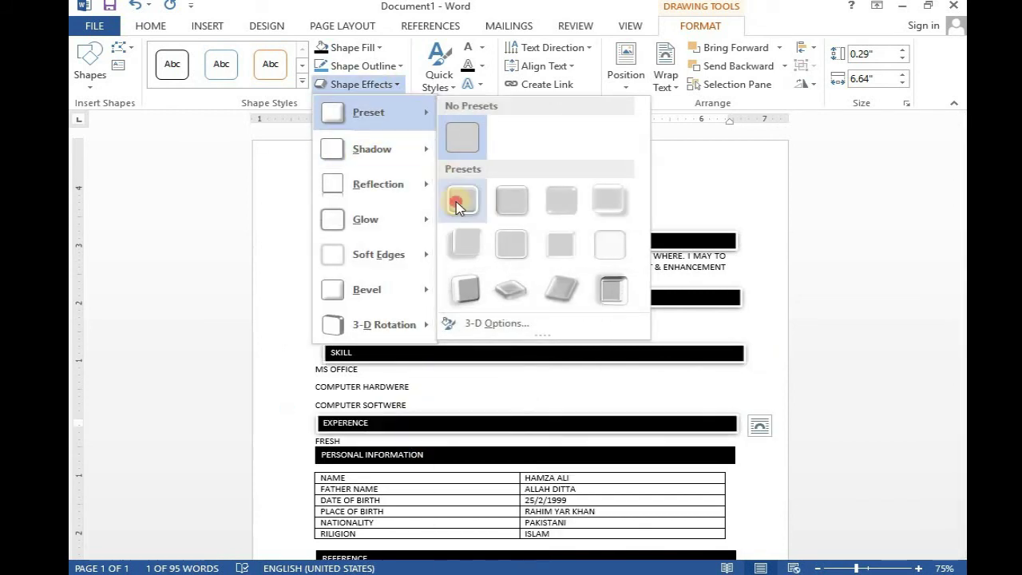
pyautogui.click(458, 201)
pyautogui.click(457, 454)
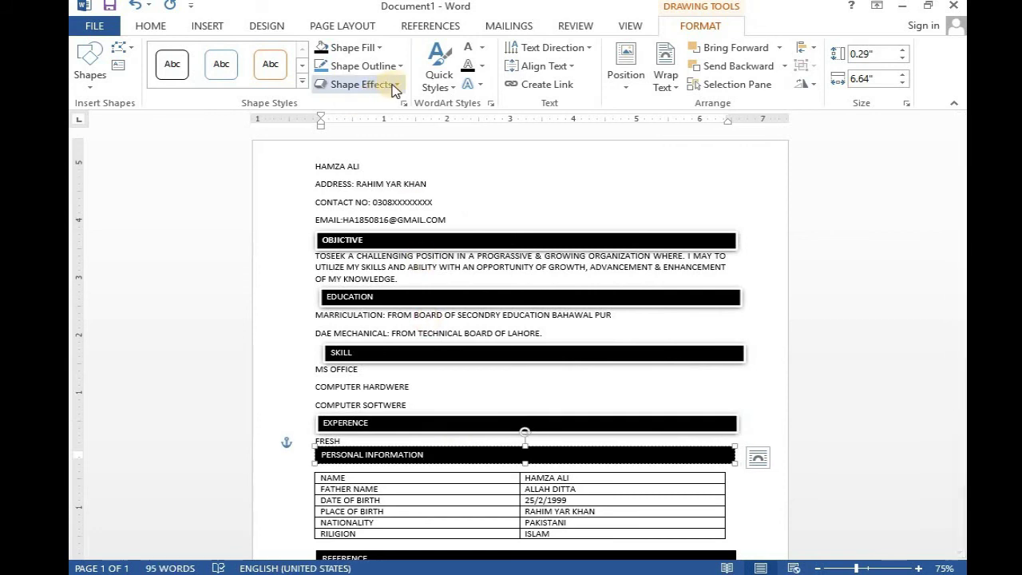
pyautogui.click(363, 84)
pyautogui.moveTo(381, 167)
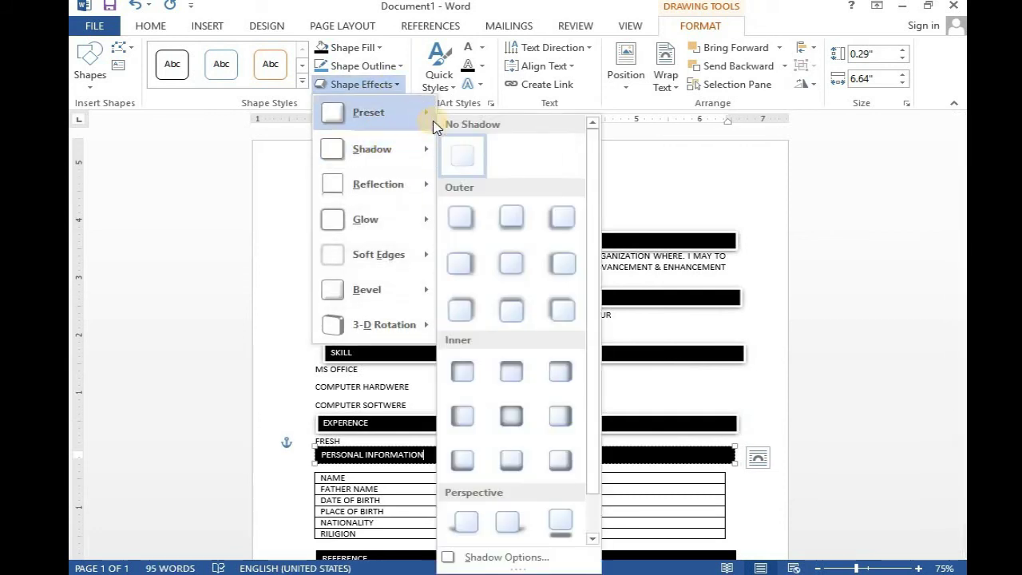
pyautogui.moveTo(433, 119)
pyautogui.click(463, 202)
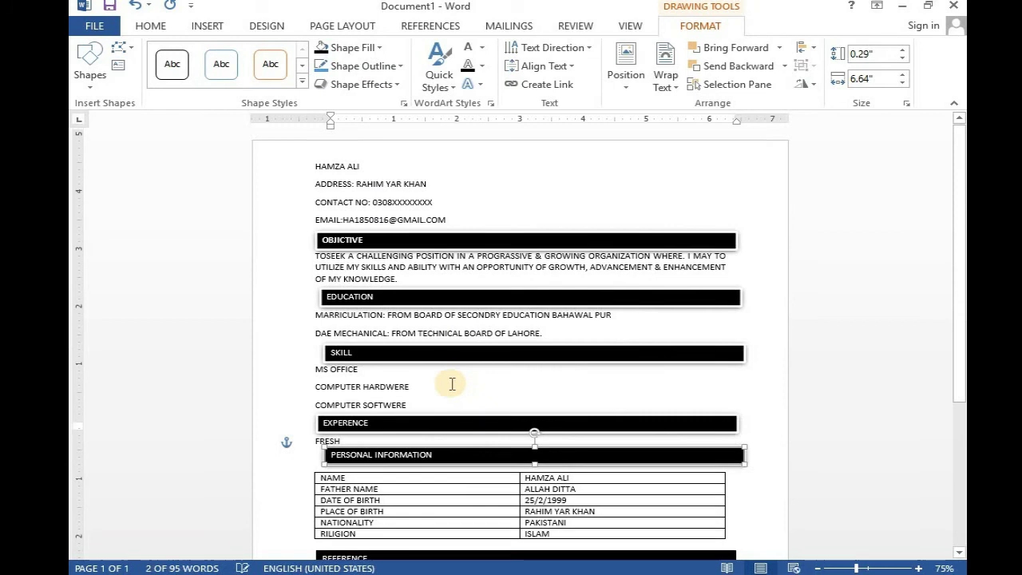
pyautogui.scroll(-2, 452, 383)
pyautogui.click(451, 505)
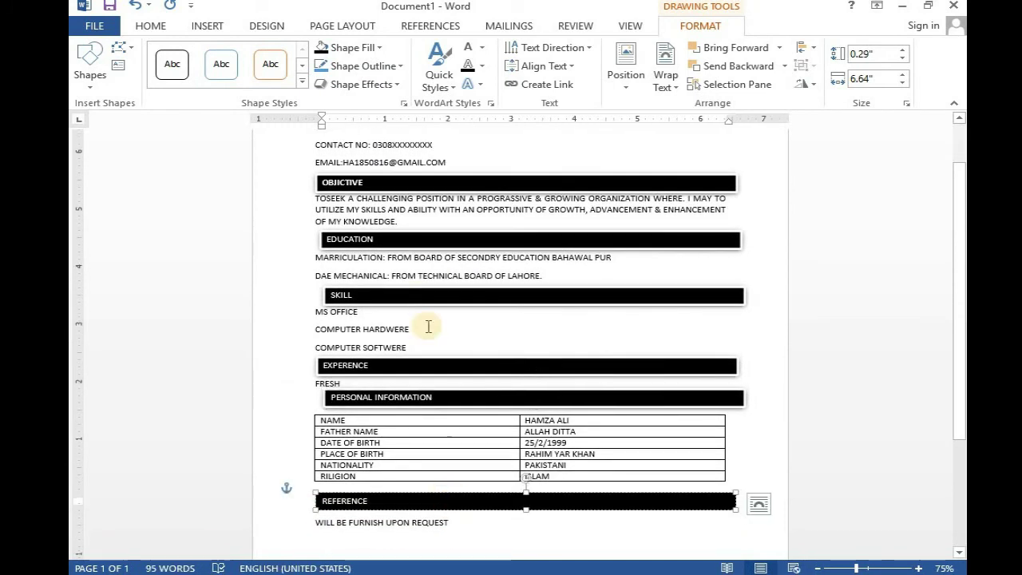
pyautogui.click(383, 84)
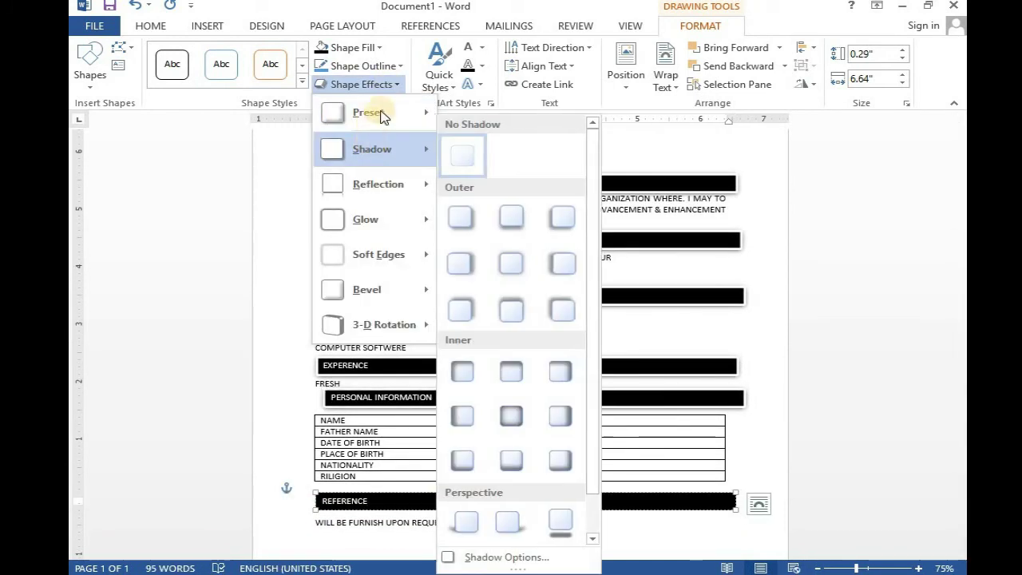
pyautogui.moveTo(410, 118)
pyautogui.click(455, 197)
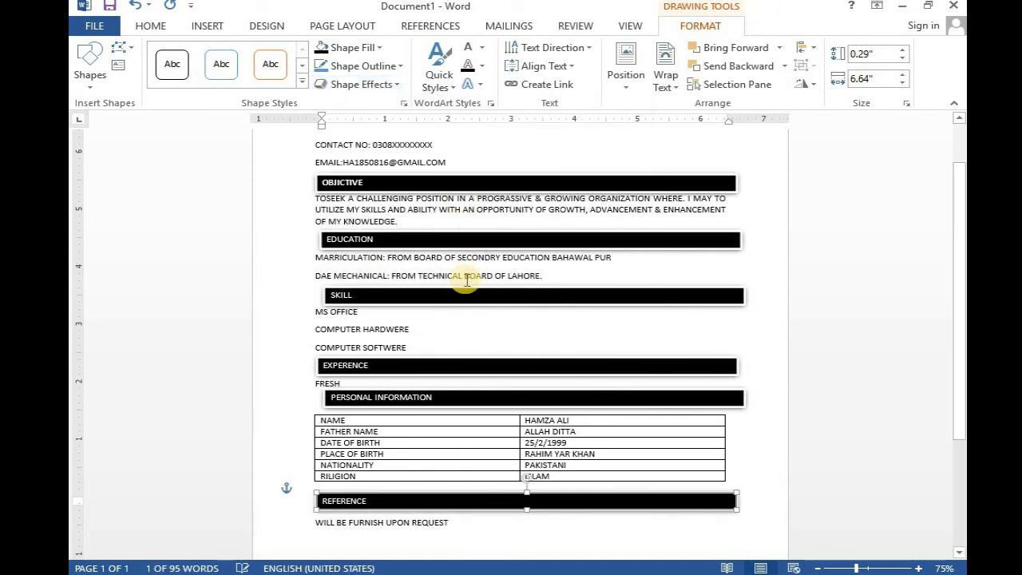
pyautogui.scroll(-2, 460, 281)
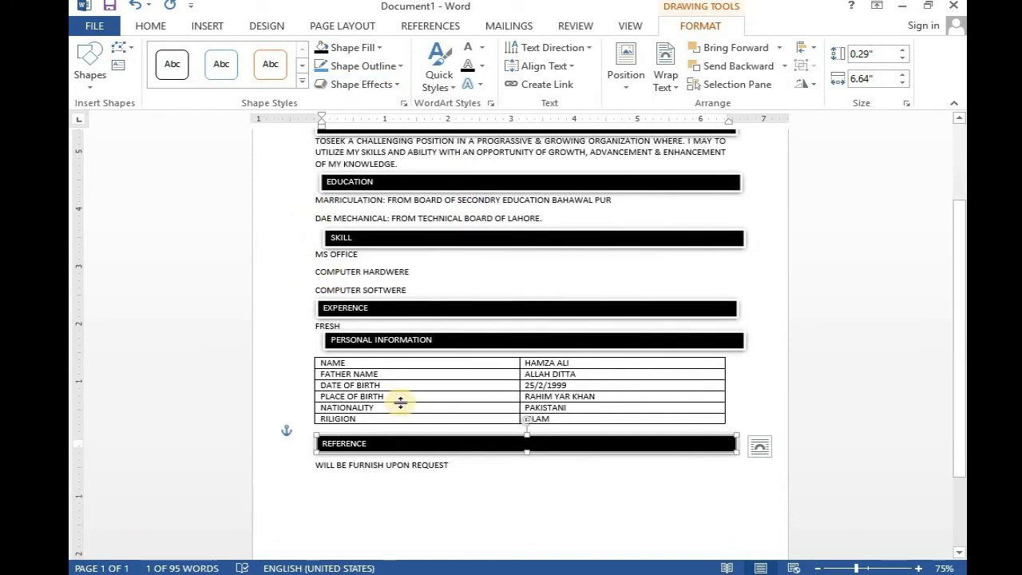
pyautogui.click(451, 340)
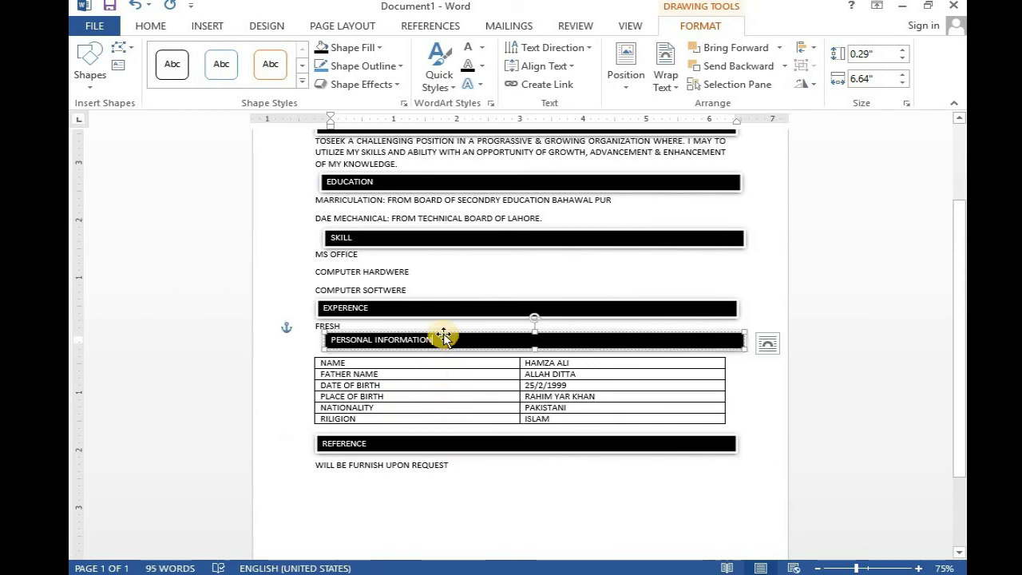
pyautogui.moveTo(443, 335); pyautogui.dragTo(418, 335)
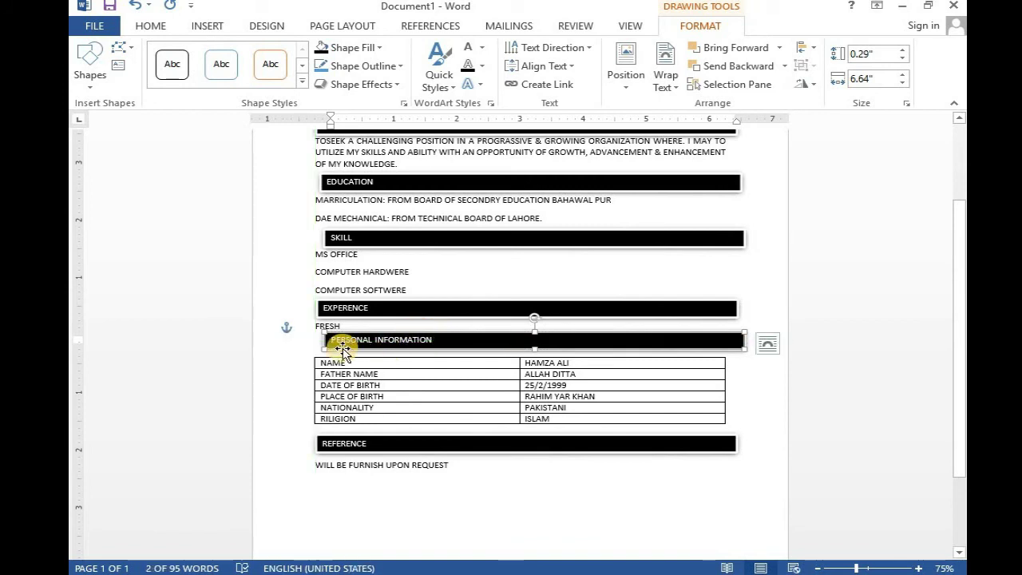
pyautogui.moveTo(322, 339); pyautogui.dragTo(320, 341)
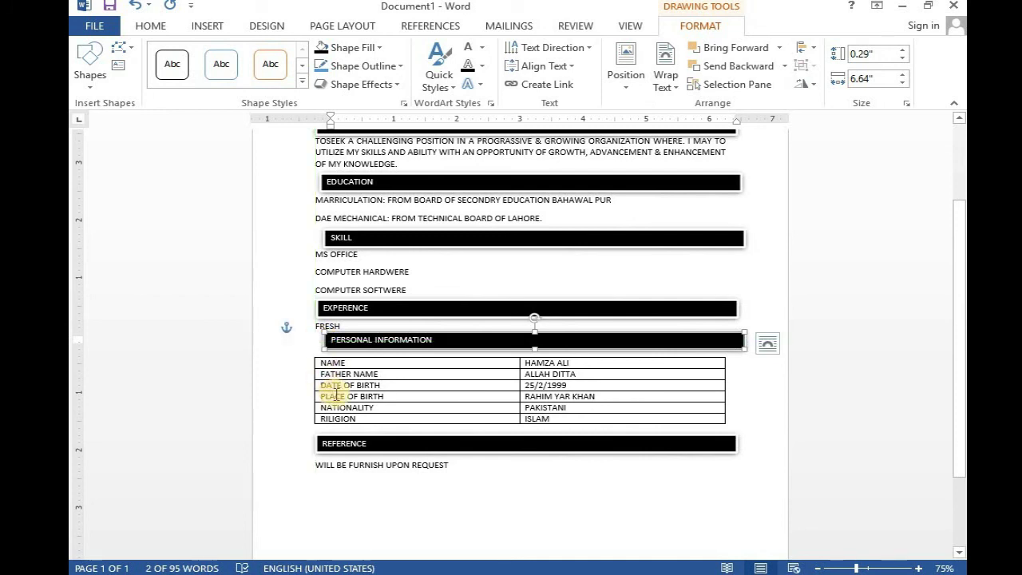
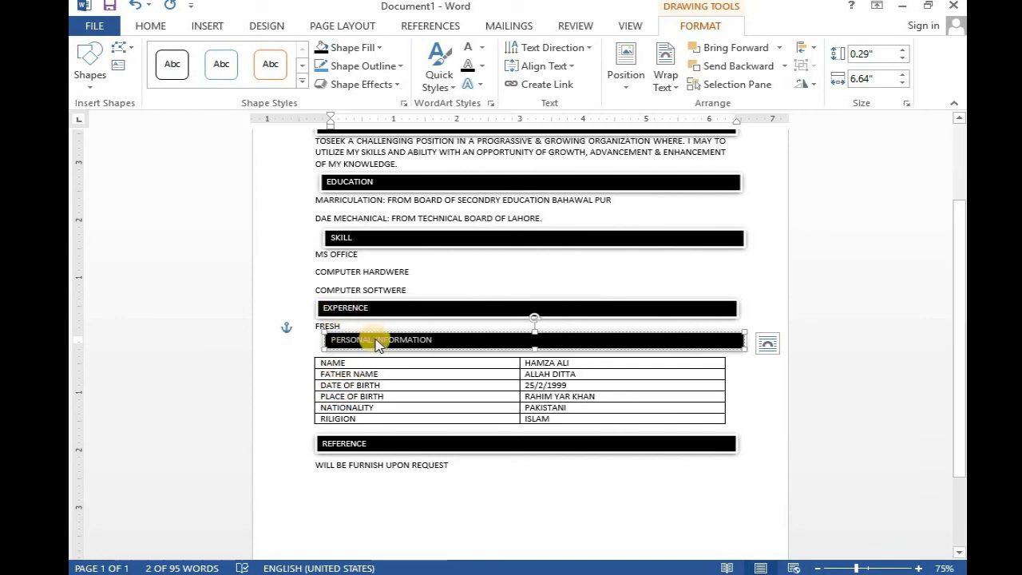
# - Nudge the PERSONAL INFORMATION heading box left so it lines up with the left margin
pyautogui.click(454, 291)
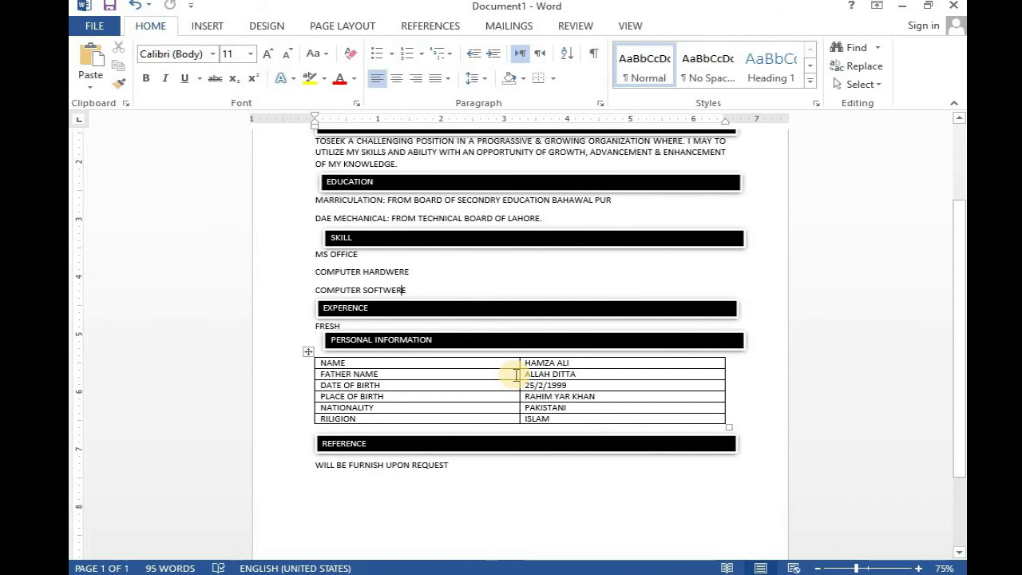
pyautogui.hotkey('ctrl', 'a')
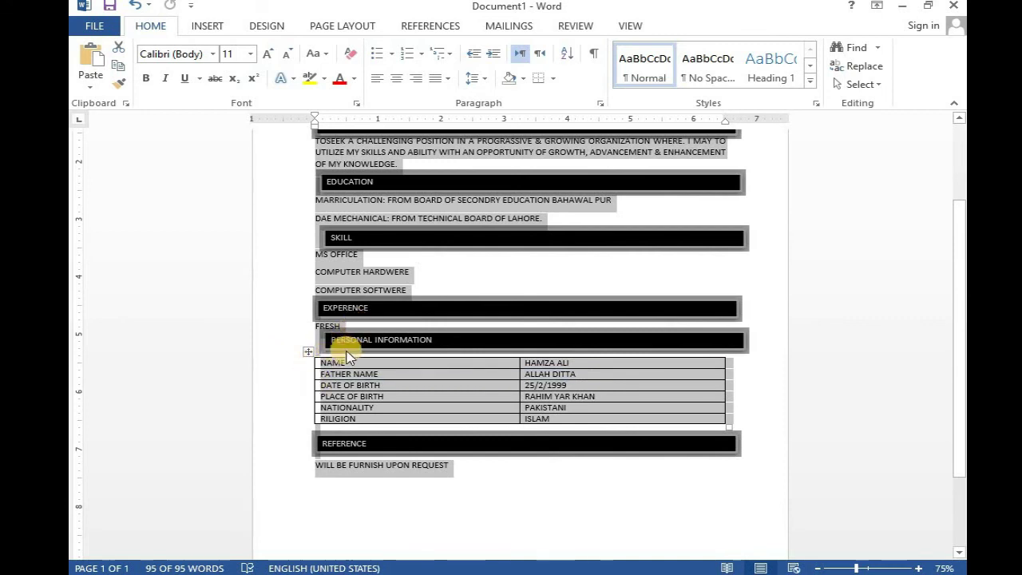
pyautogui.click(339, 340)
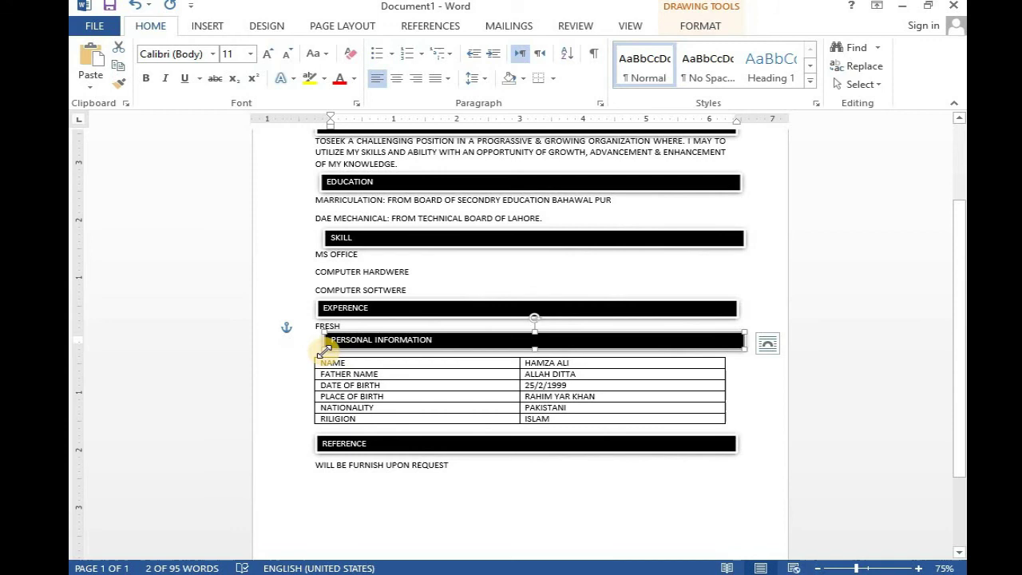
pyautogui.moveTo(323, 349); pyautogui.dragTo(317, 353)
pyautogui.click(731, 504)
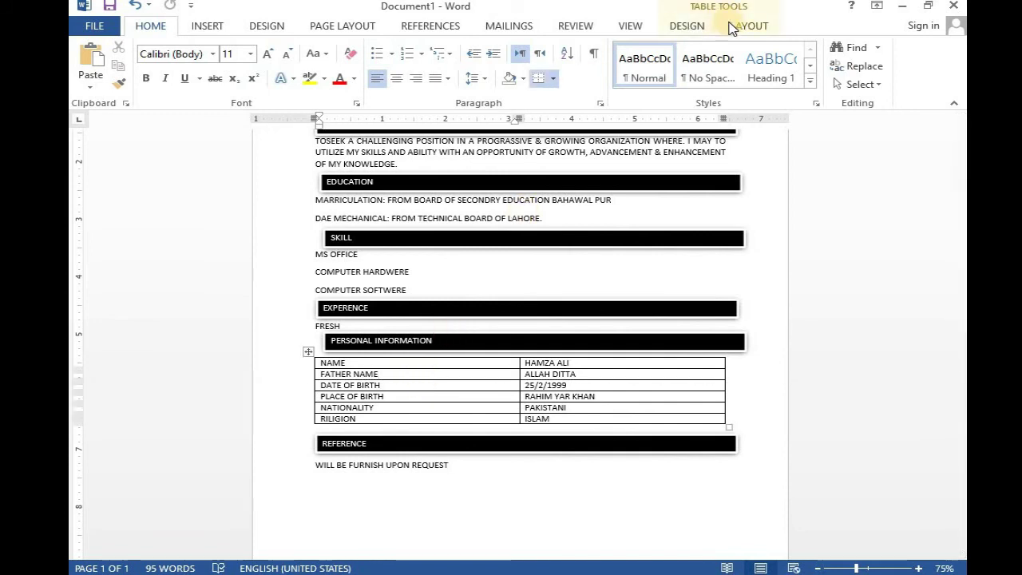
pyautogui.click(727, 31)
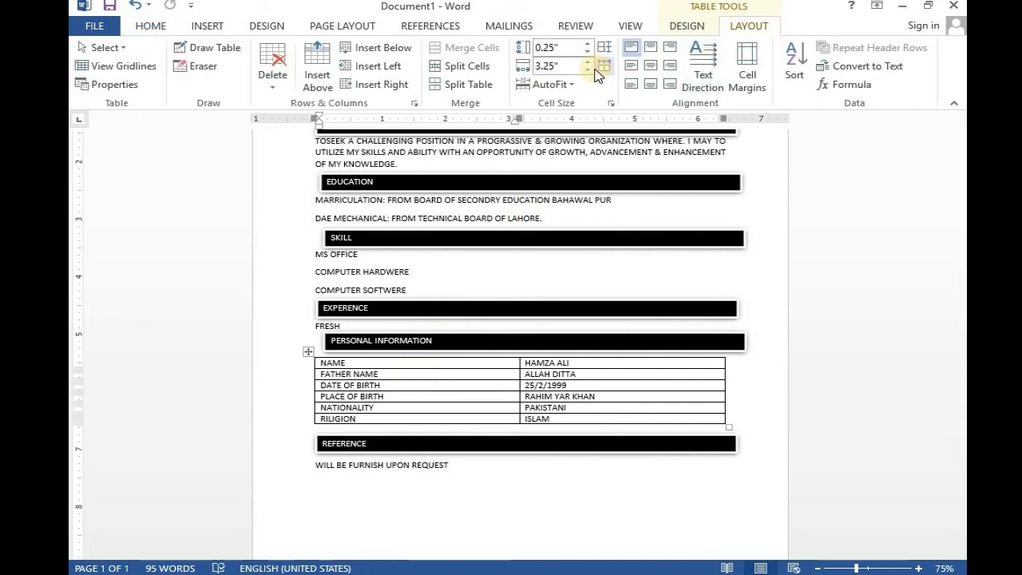
# - Apply the orange Grid Table style to the personal-information table and set it to No Border
pyautogui.click(685, 25)
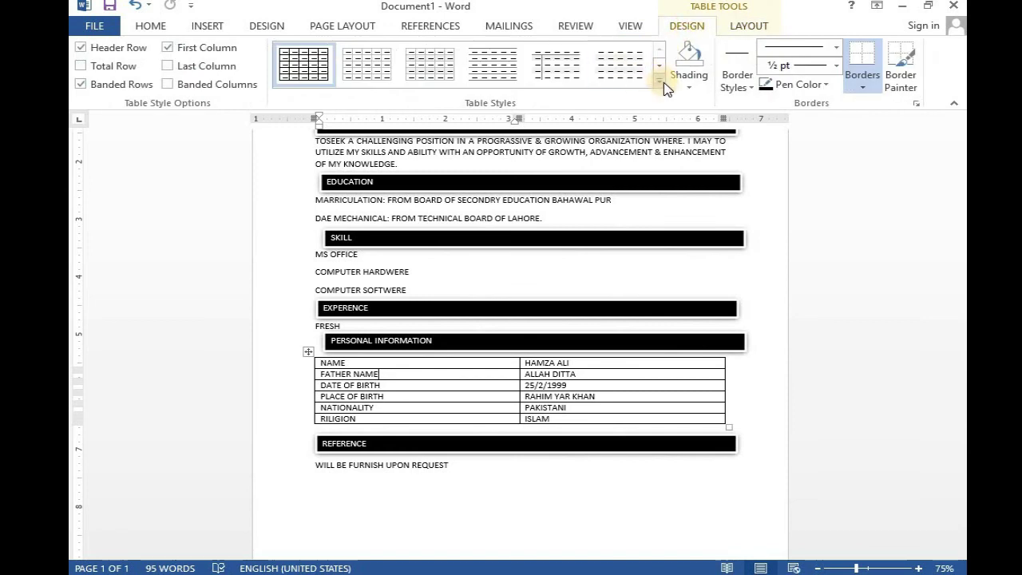
pyautogui.click(660, 80)
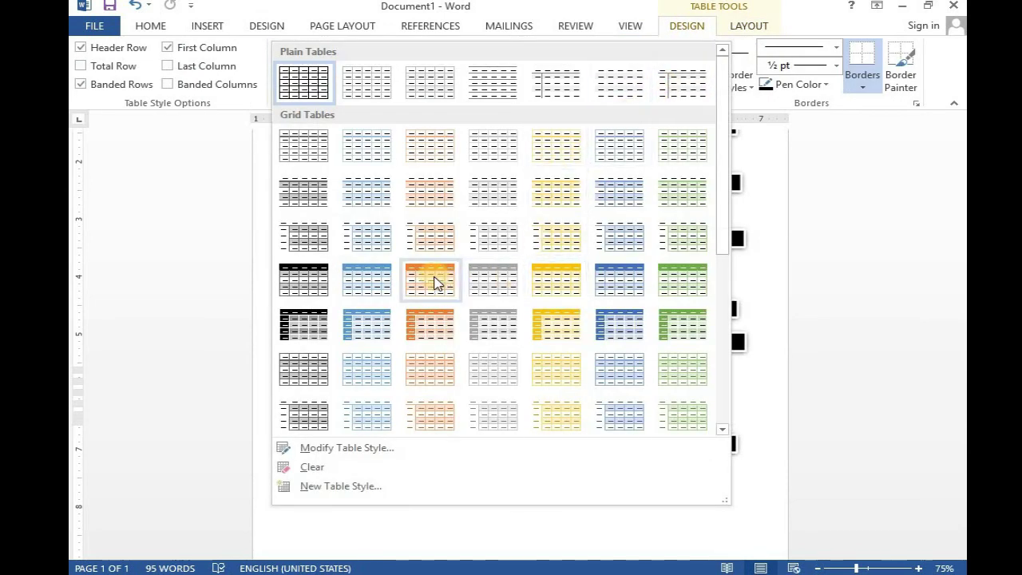
pyautogui.click(435, 283)
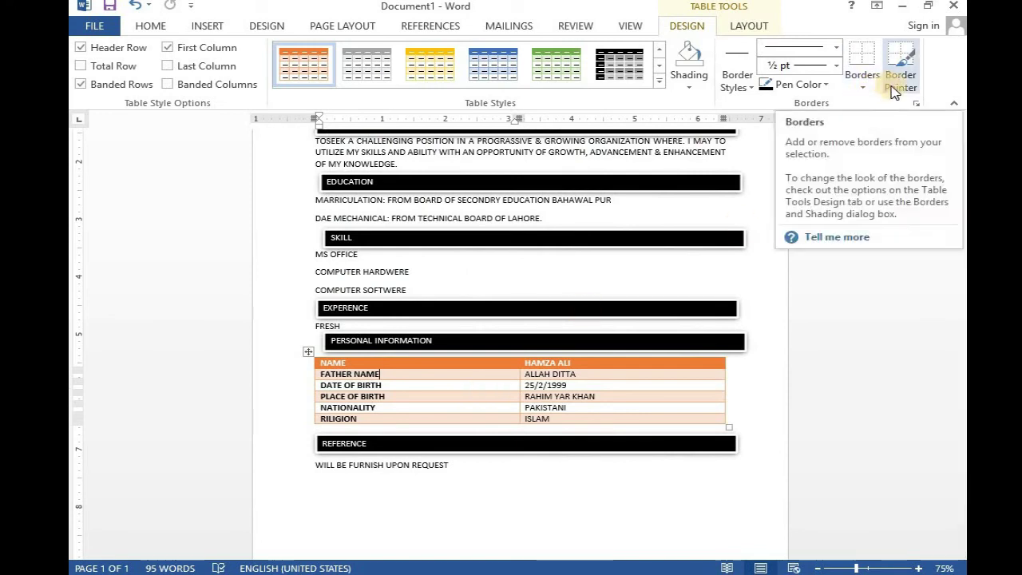
pyautogui.click(862, 80)
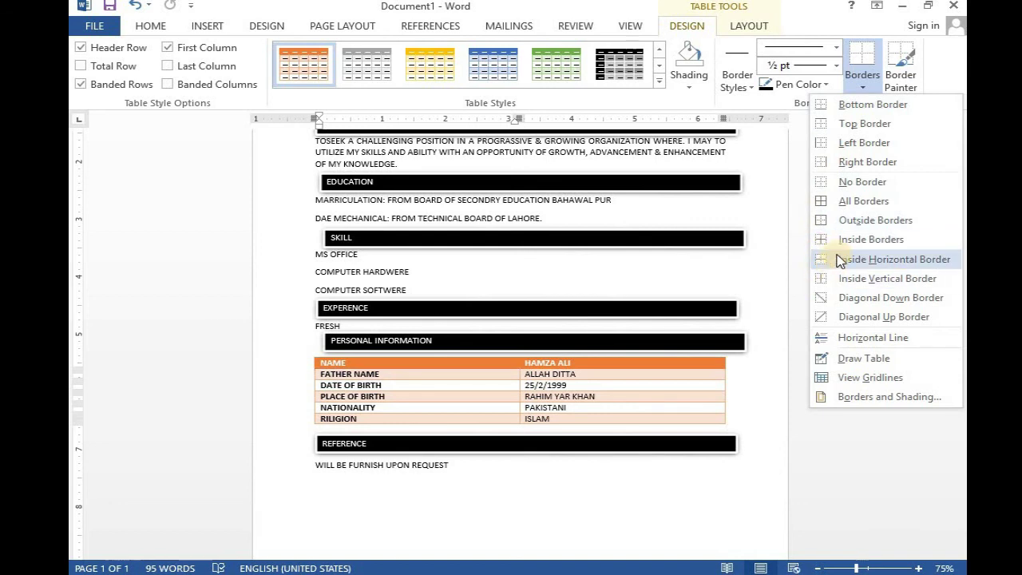
pyautogui.click(847, 181)
pyautogui.click(593, 494)
pyautogui.scroll(3, 547, 372)
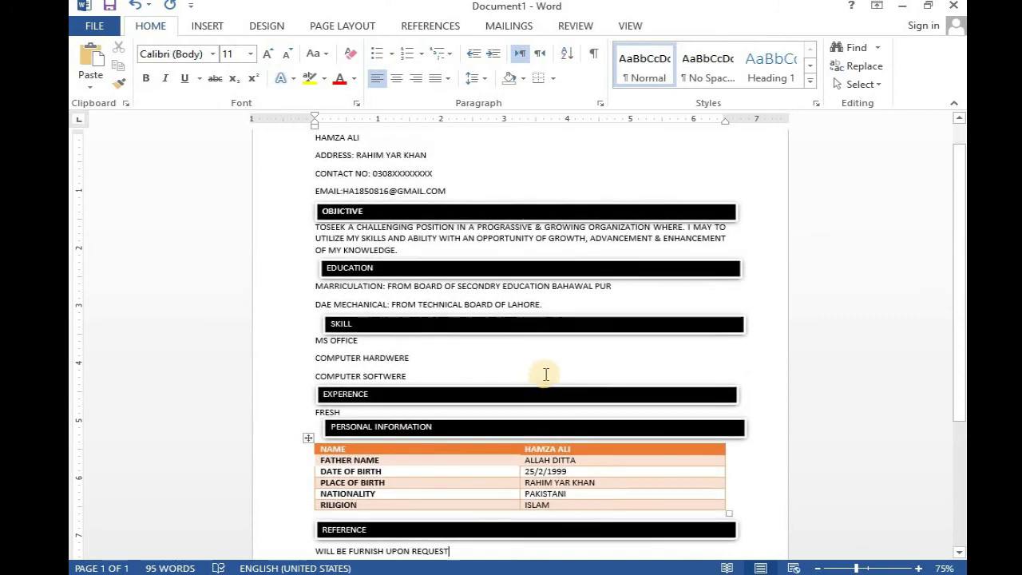
# - Look through the Insert, Page Layout and Design ribbons, ending on the Design page background options
pyautogui.scroll(-3, 399, 335)
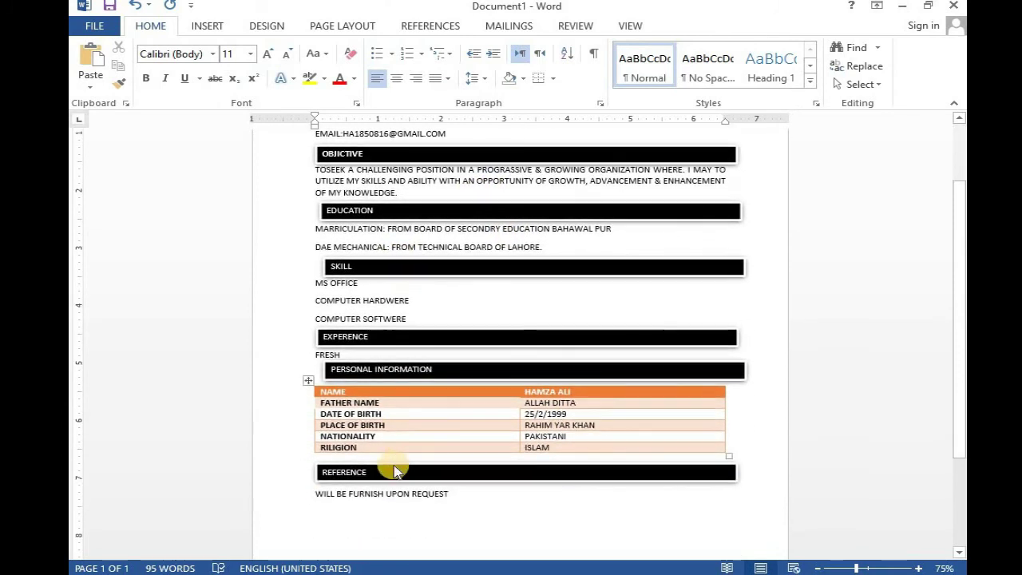
pyautogui.rightClick(517, 523)
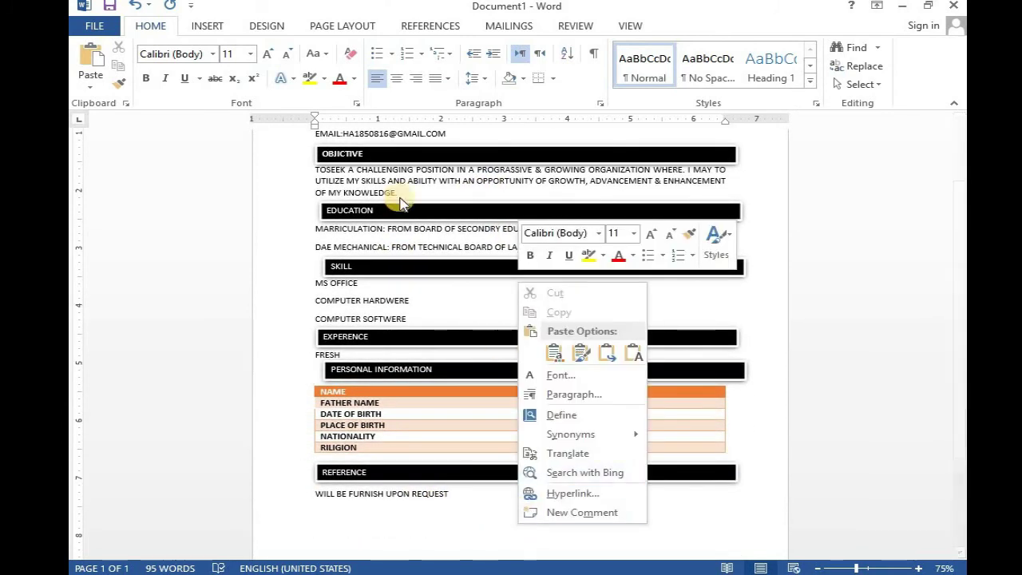
pyautogui.click(221, 24)
pyautogui.click(221, 24)
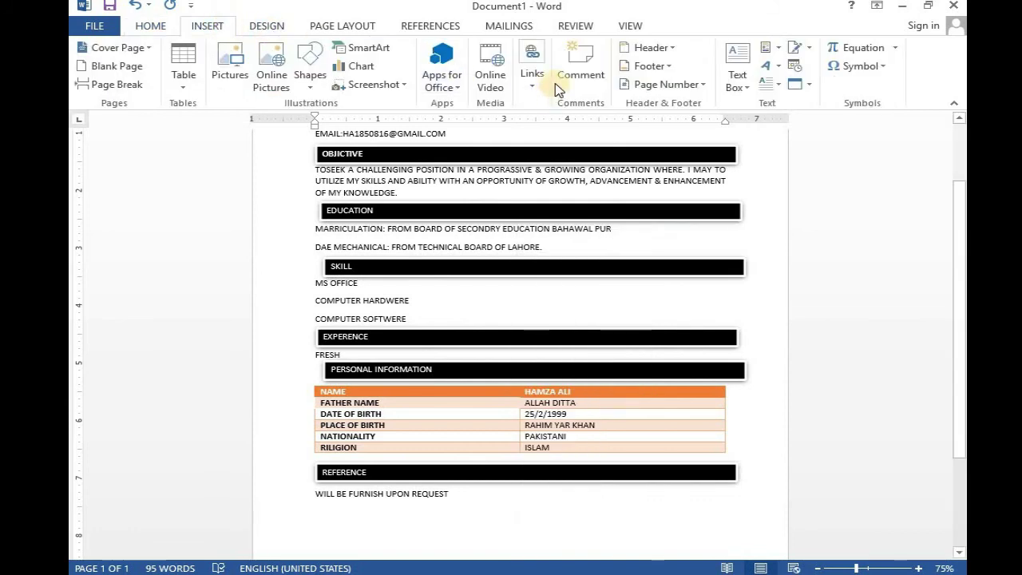
pyautogui.click(264, 24)
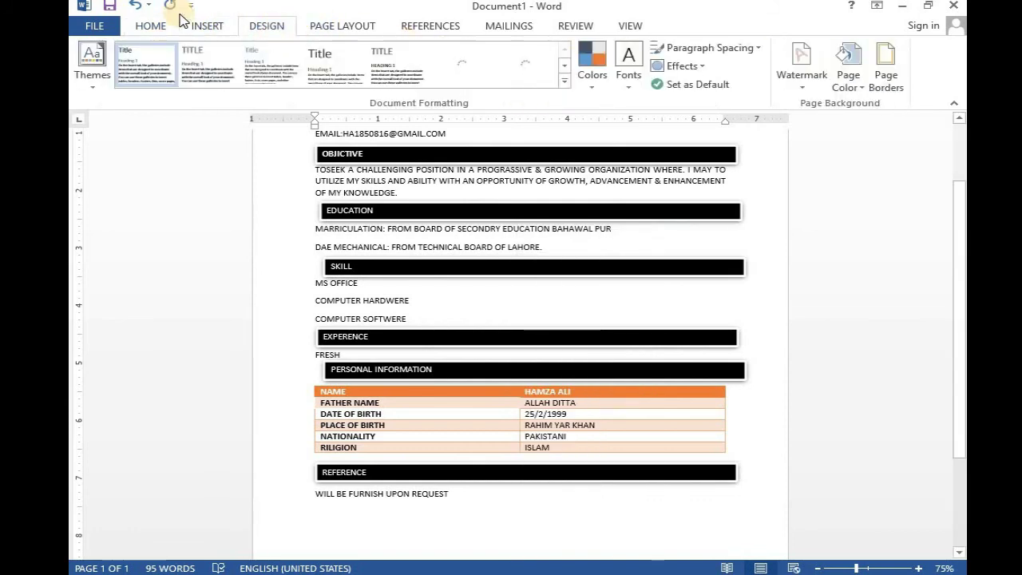
pyautogui.click(210, 25)
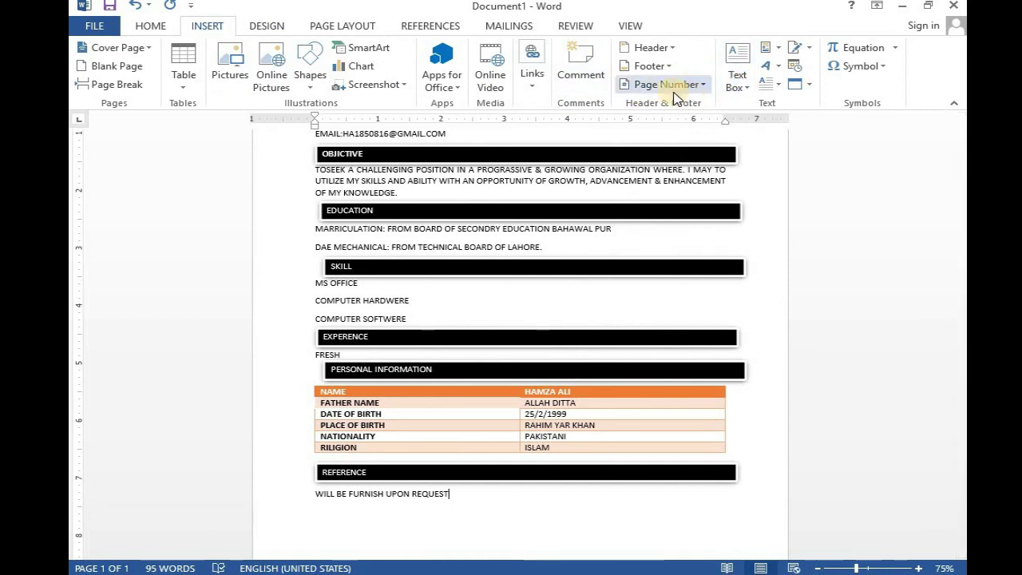
pyautogui.click(343, 26)
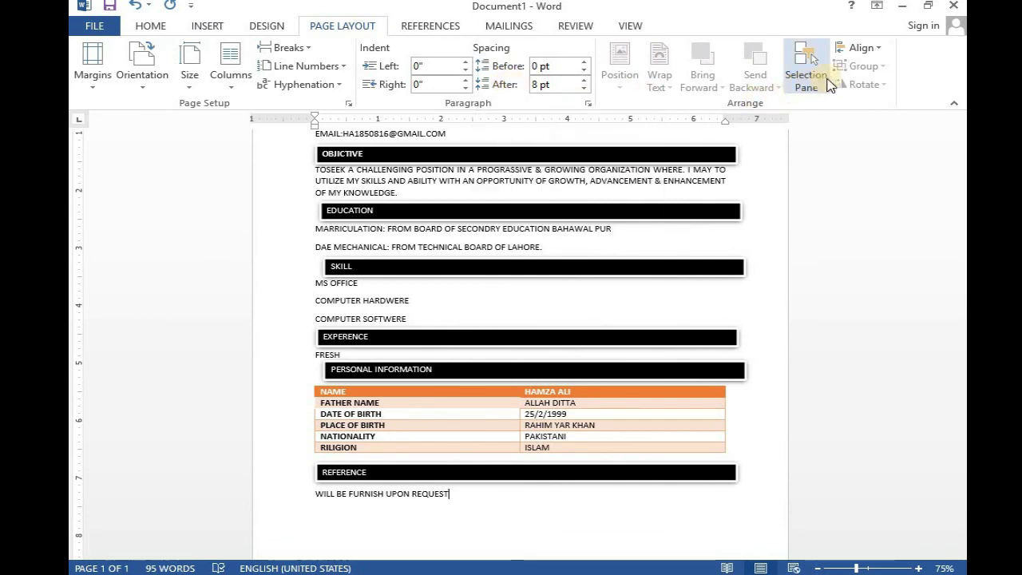
pyautogui.click(209, 26)
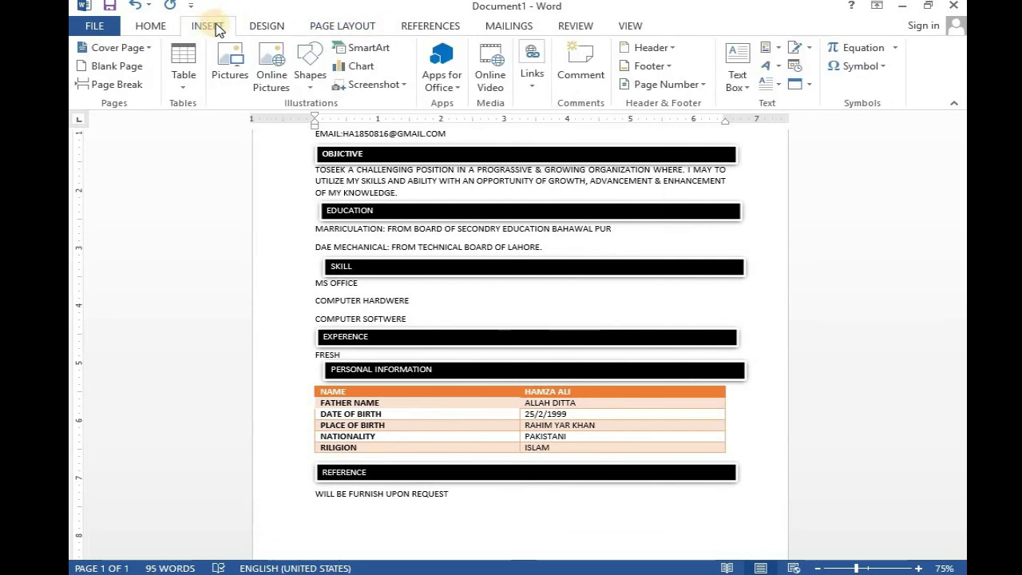
pyautogui.click(266, 26)
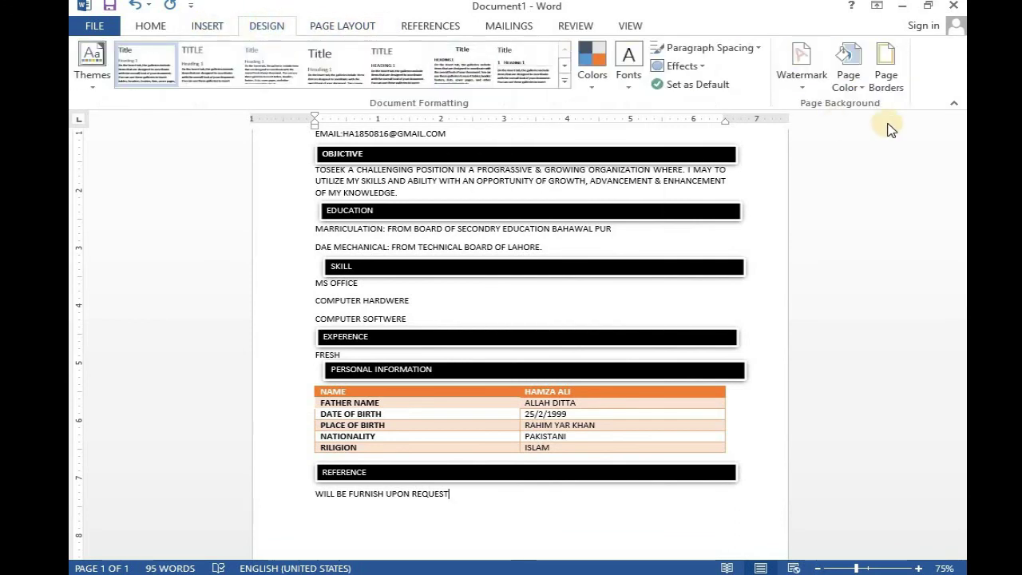
pyautogui.click(892, 79)
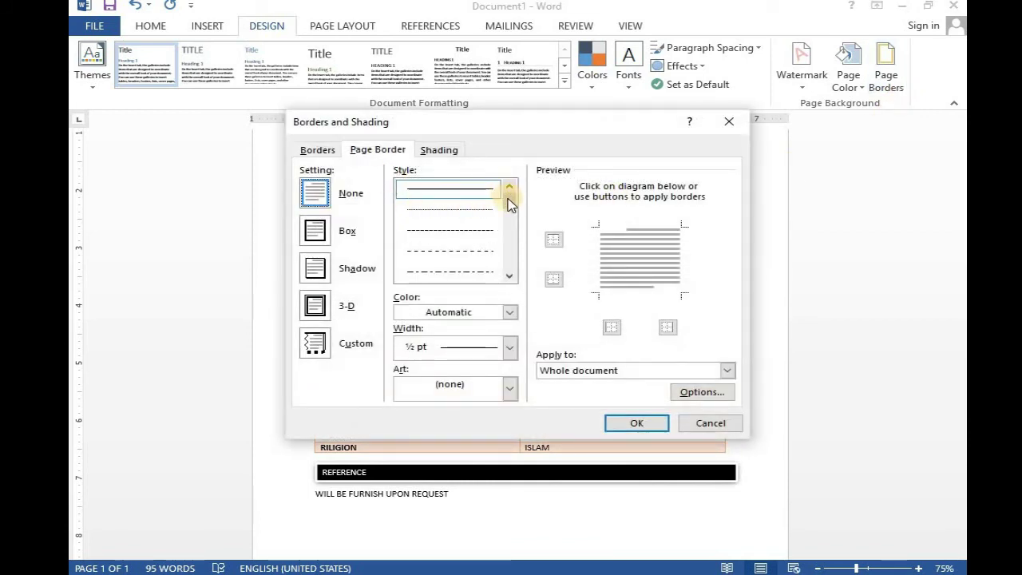
pyautogui.moveTo(508, 204); pyautogui.dragTo(508, 212)
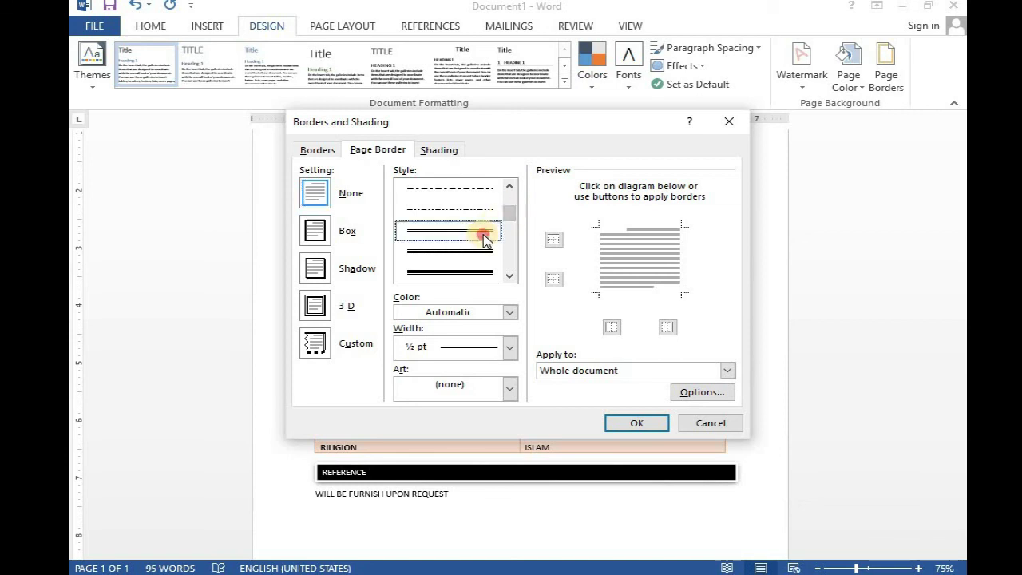
pyautogui.click(484, 238)
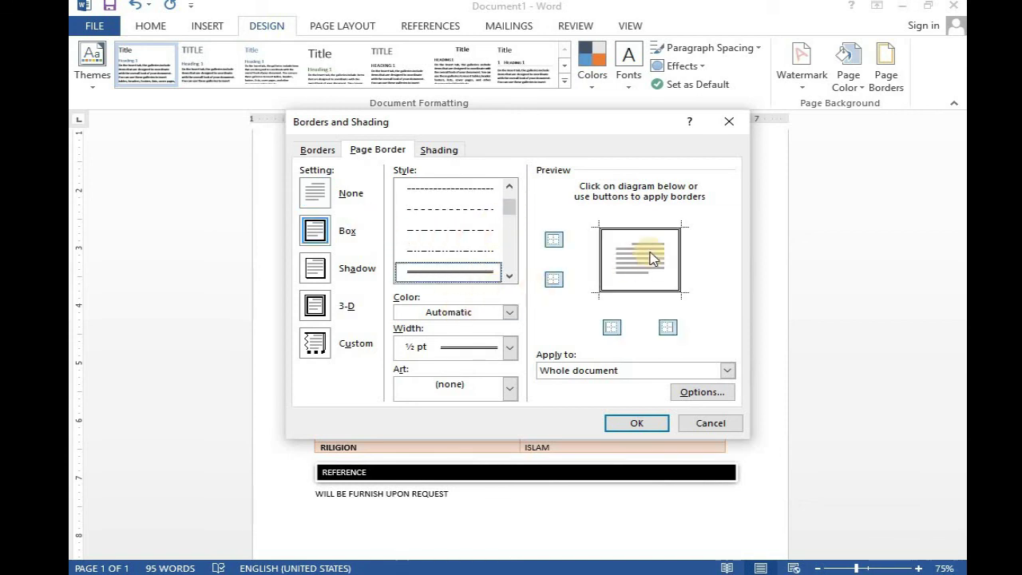
pyautogui.click(637, 423)
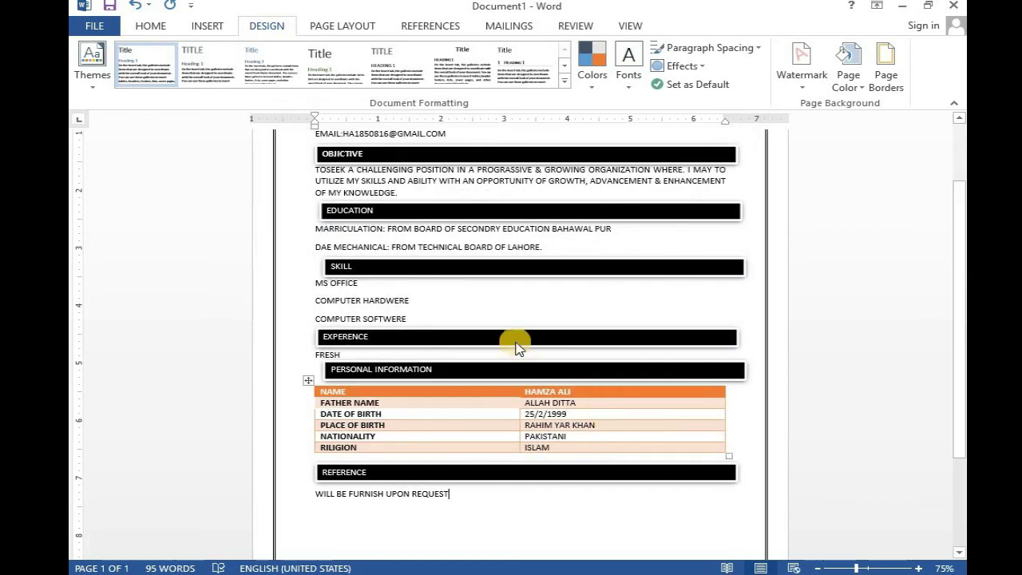
pyautogui.scroll(3, 515, 348)
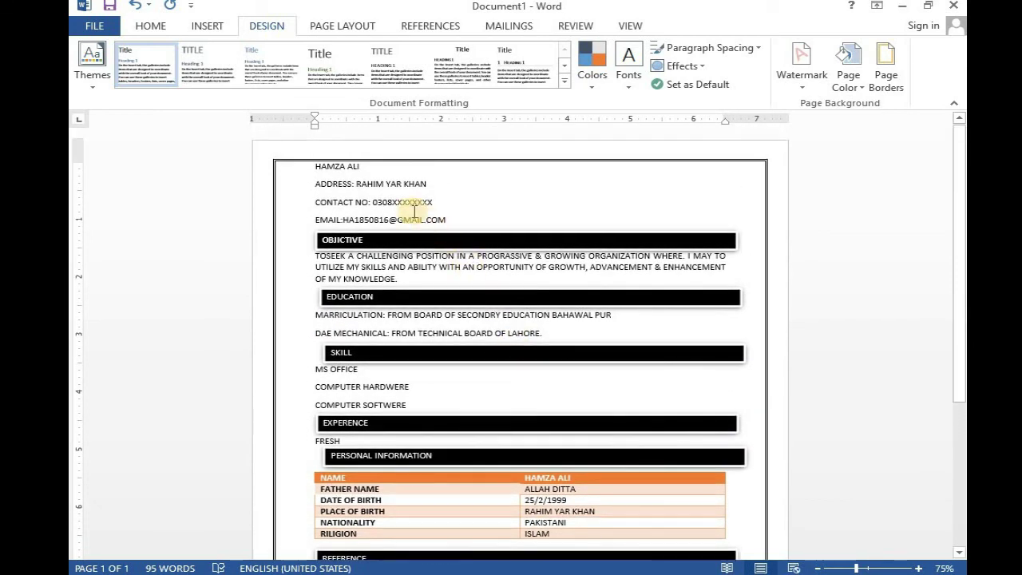
# - Give the name and contact lines at the top diamond bullets
pyautogui.moveTo(312, 166); pyautogui.dragTo(415, 227)
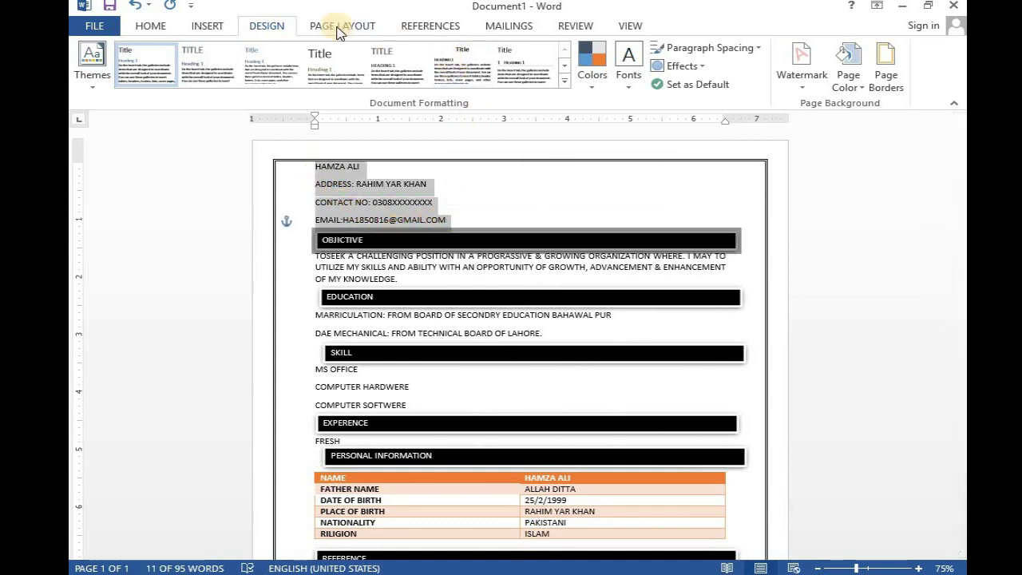
pyautogui.click(204, 26)
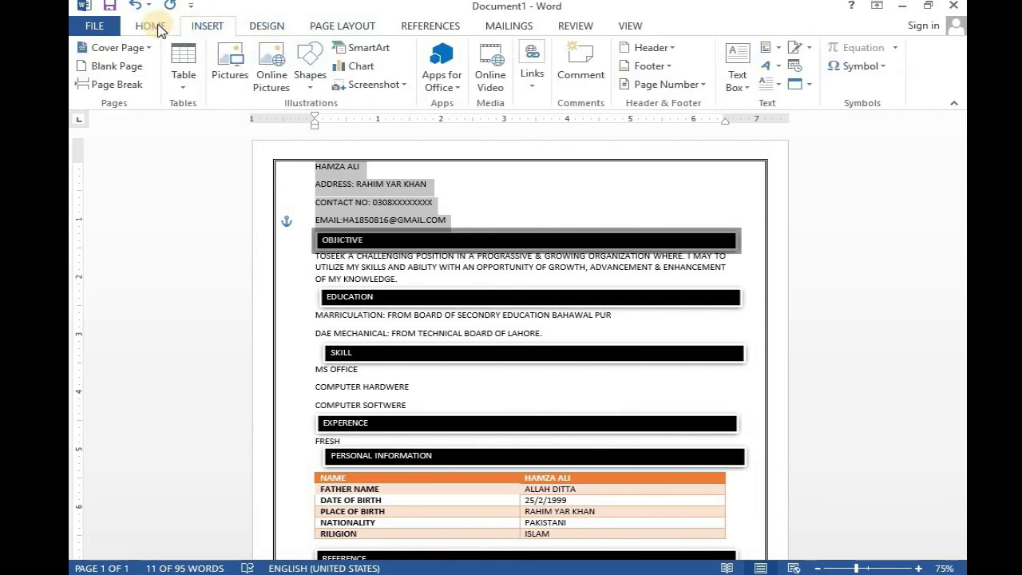
pyautogui.click(152, 26)
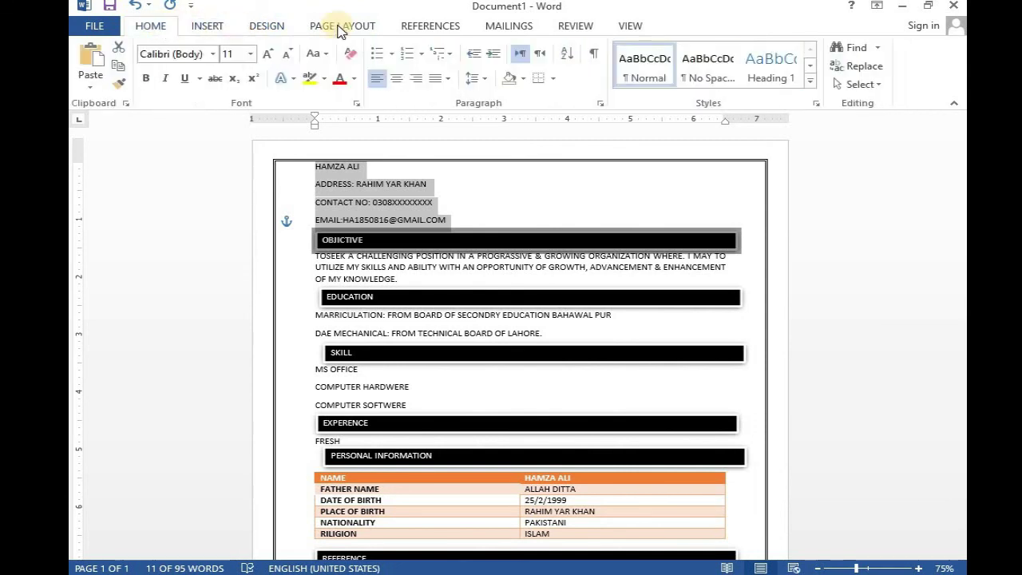
pyautogui.click(391, 55)
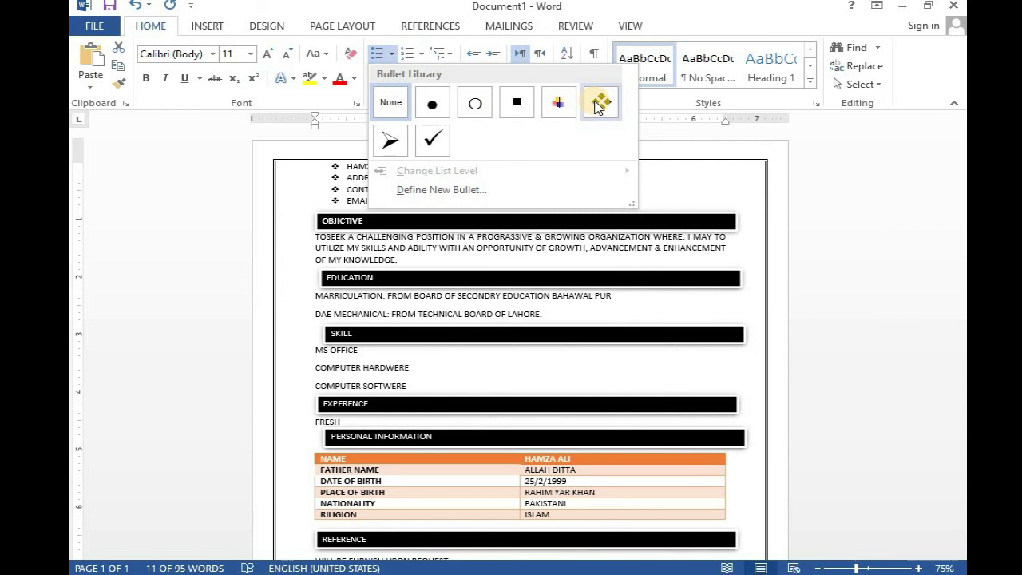
pyautogui.click(600, 104)
# - Add diamond bullets to the two education lines and the three skill lines
pyautogui.moveTo(315, 294); pyautogui.dragTo(542, 314)
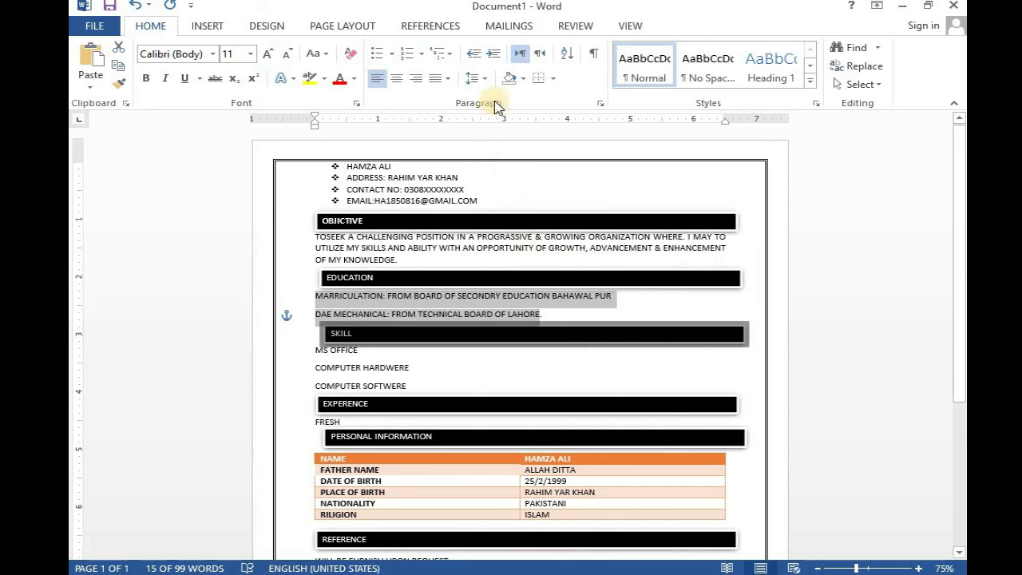
pyautogui.click(219, 26)
pyautogui.click(154, 27)
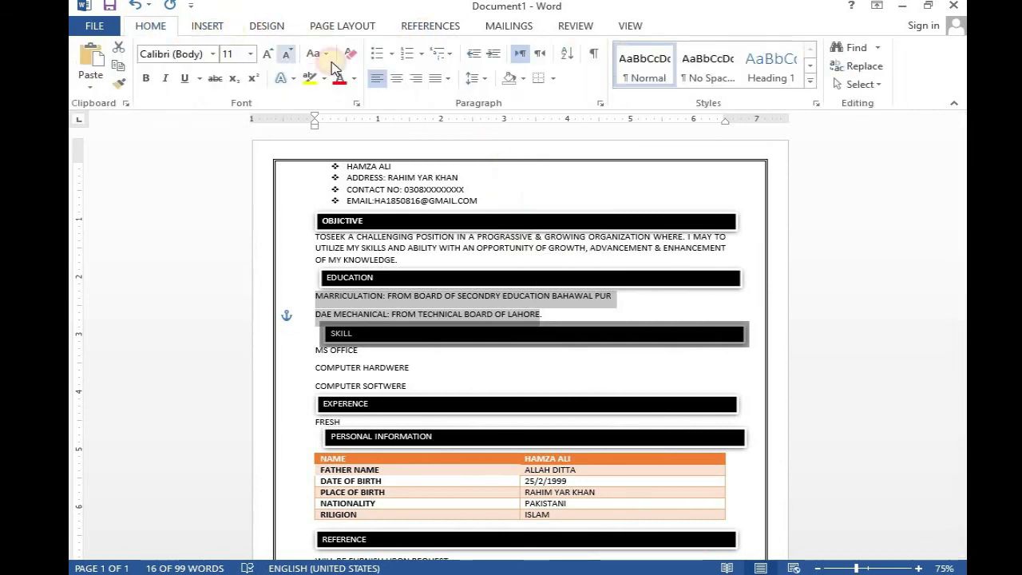
pyautogui.click(392, 58)
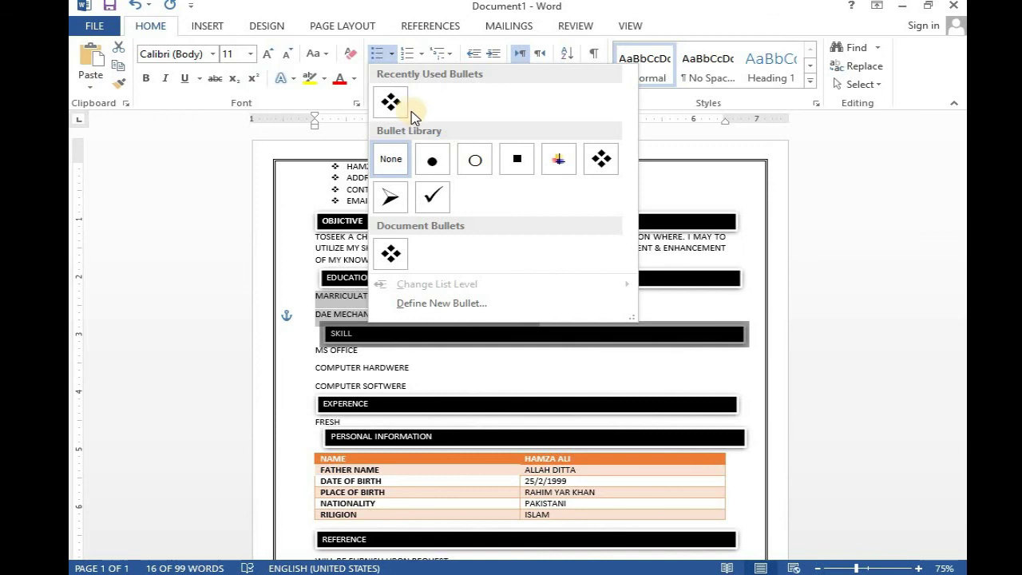
pyautogui.click(392, 100)
pyautogui.moveTo(313, 314); pyautogui.dragTo(455, 347)
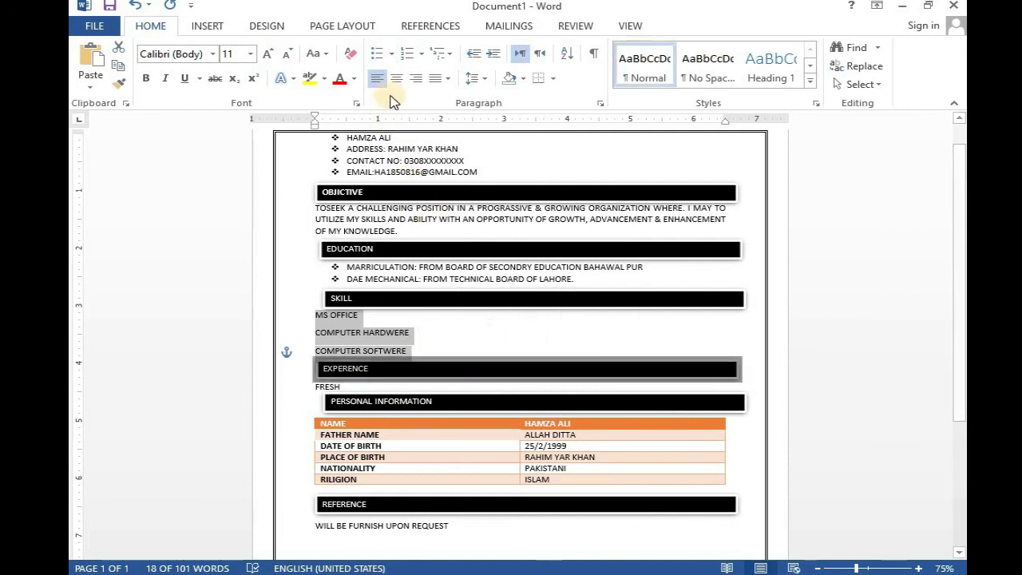
pyautogui.click(391, 53)
pyautogui.click(390, 103)
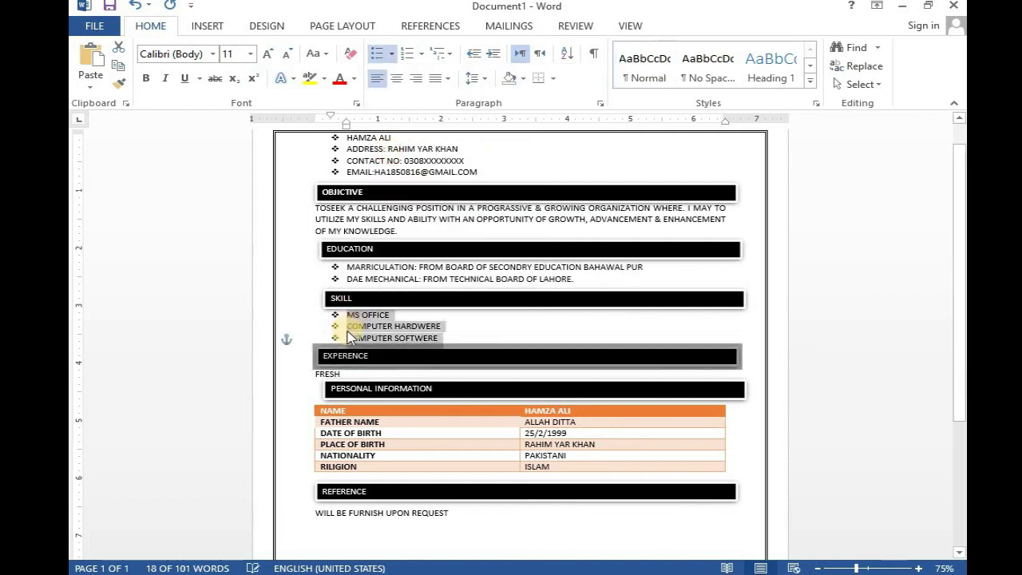
pyautogui.scroll(-1, 335, 385)
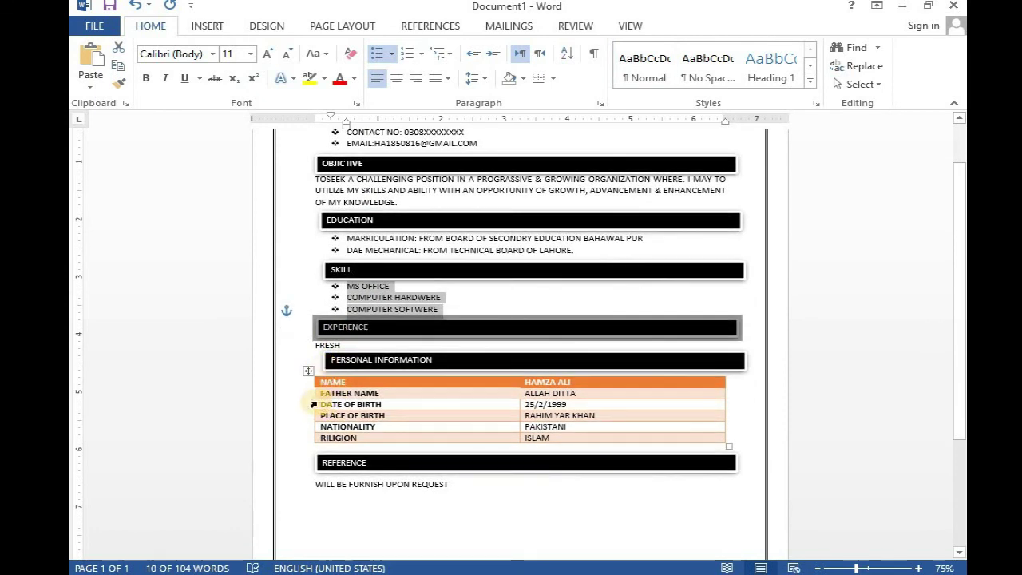
# - Give the WILL BE FURNISH UPON REQUEST reference line a diamond bullet
pyautogui.moveTo(315, 484); pyautogui.dragTo(449, 490)
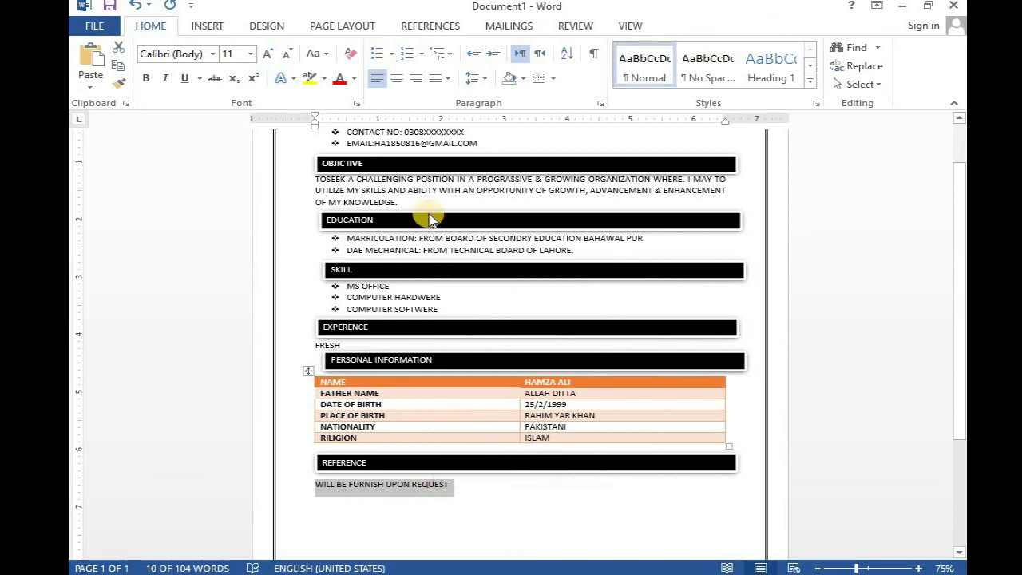
pyautogui.click(391, 54)
pyautogui.click(391, 102)
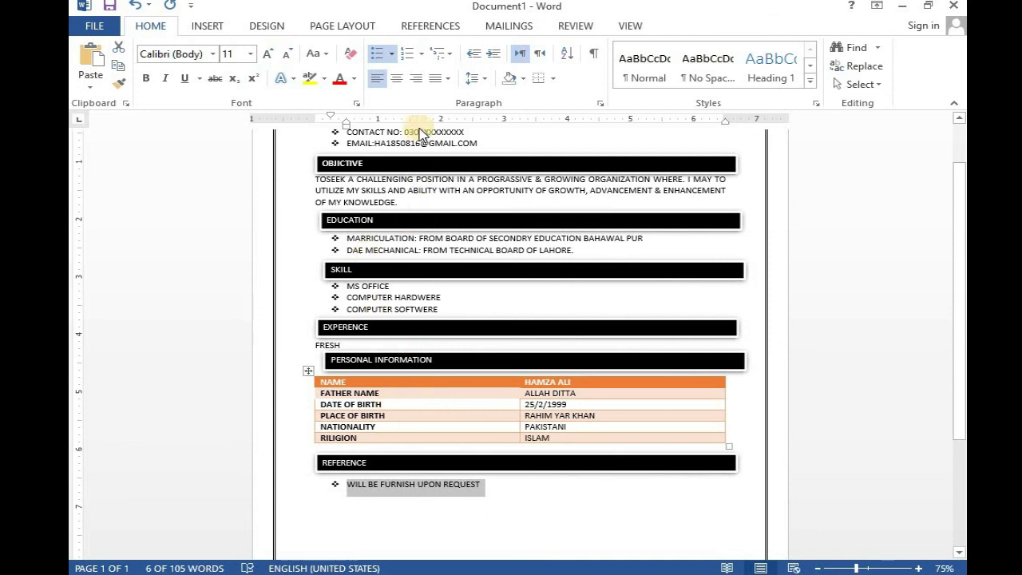
pyautogui.click(393, 55)
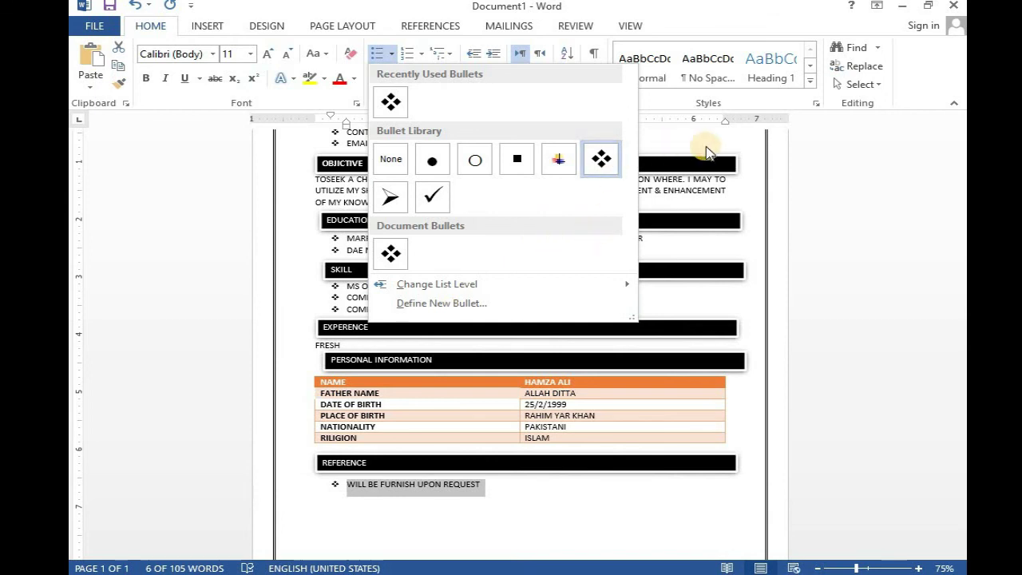
pyautogui.click(830, 160)
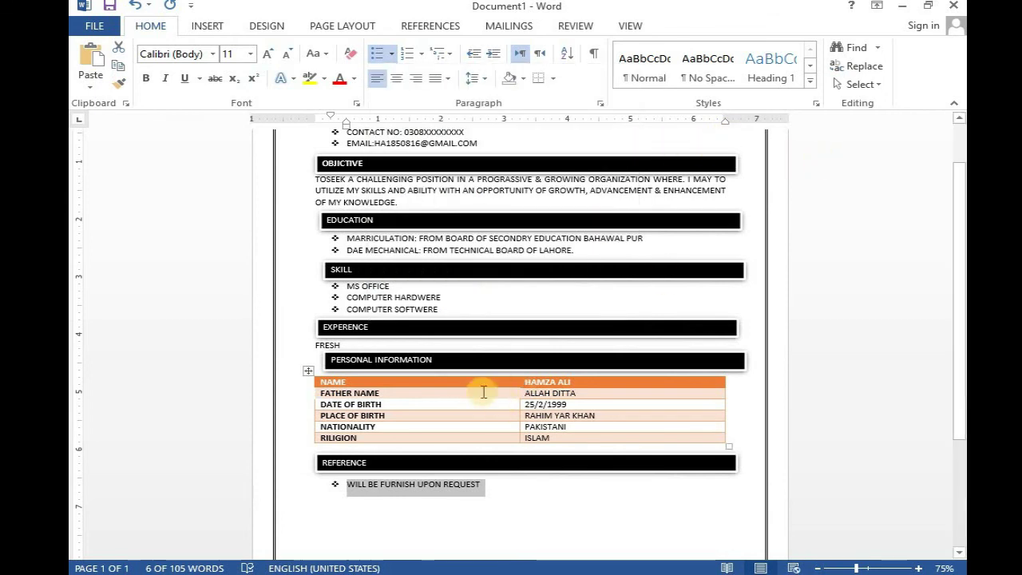
pyautogui.scroll(2, 476, 383)
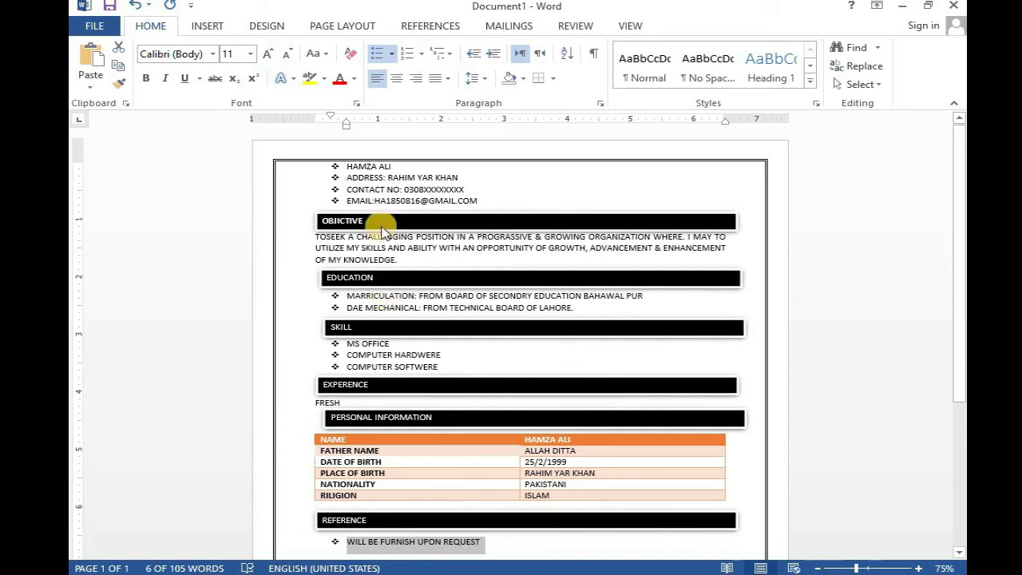
pyautogui.click(348, 166)
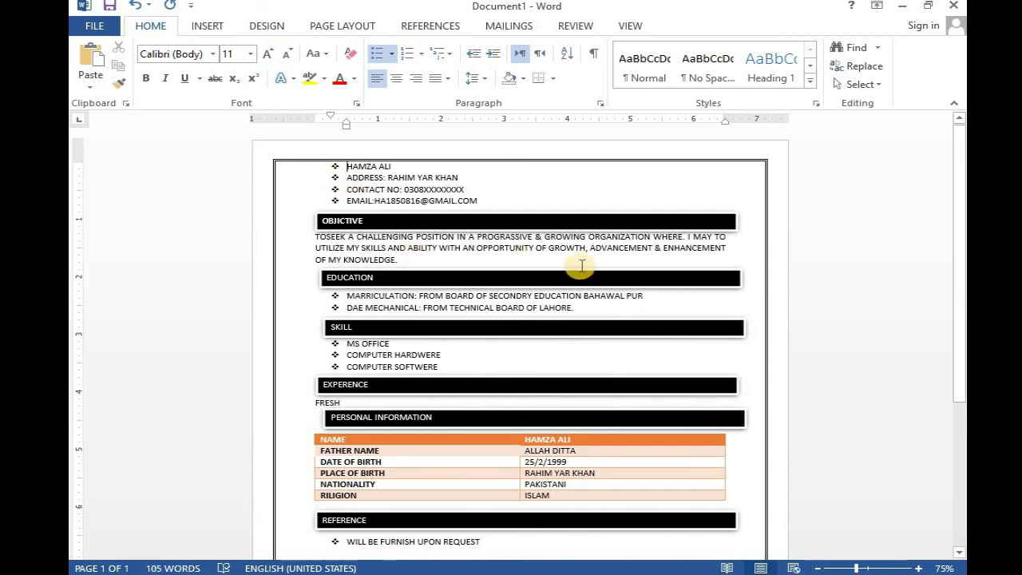
pyautogui.moveTo(348, 129); pyautogui.dragTo(334, 125)
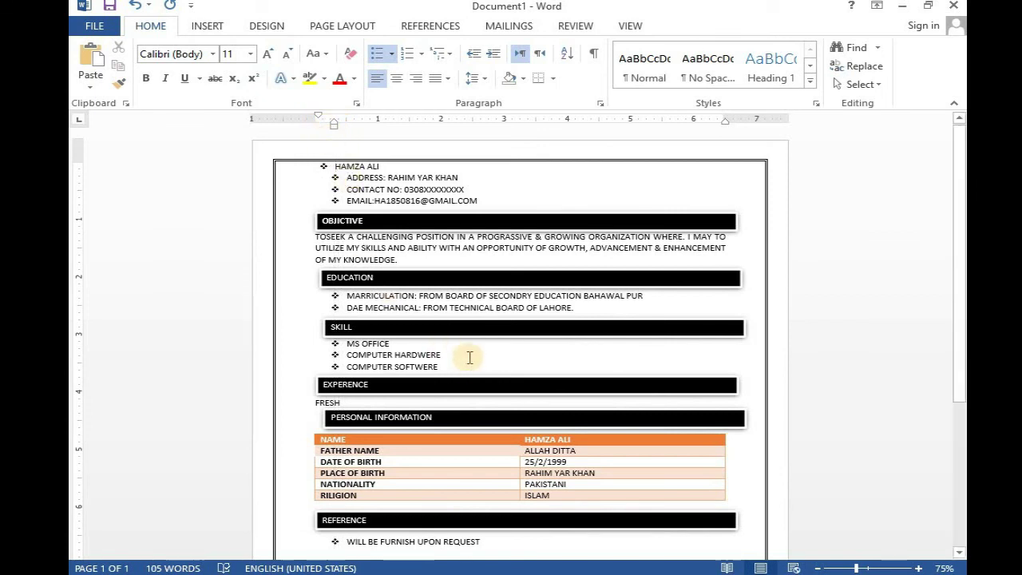
pyautogui.hotkey('ctrl', 'z')
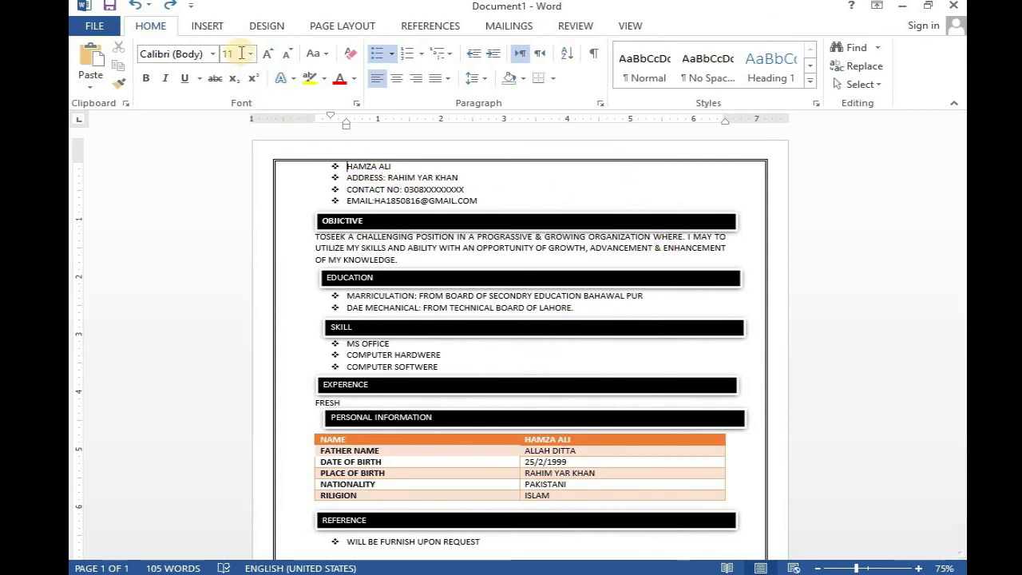
pyautogui.click(207, 24)
pyautogui.click(236, 75)
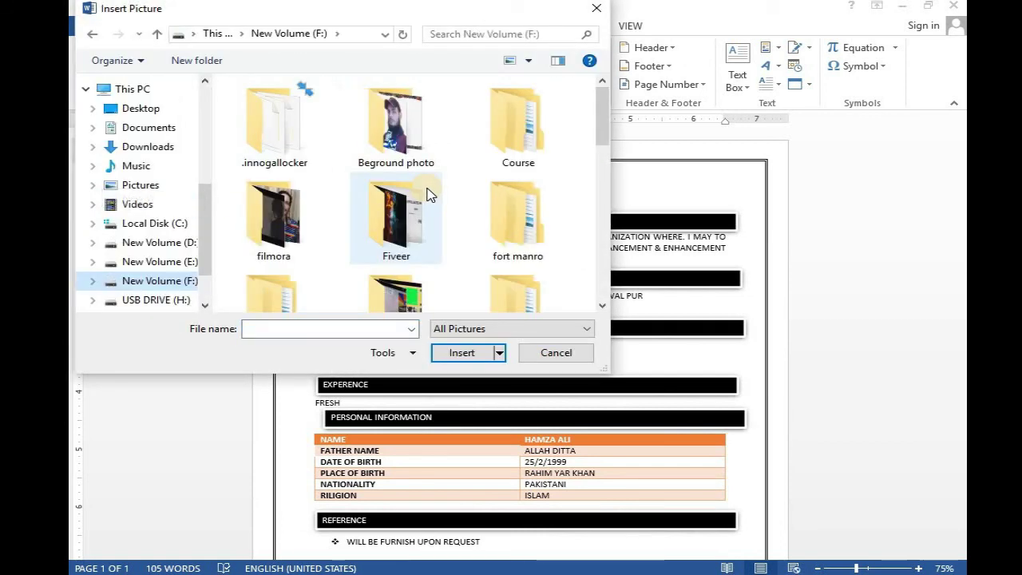
# - Insert the photo from the Photo folder, placing it at 6.58" by 4.94" atop the CV
pyautogui.scroll(-5, 411, 190)
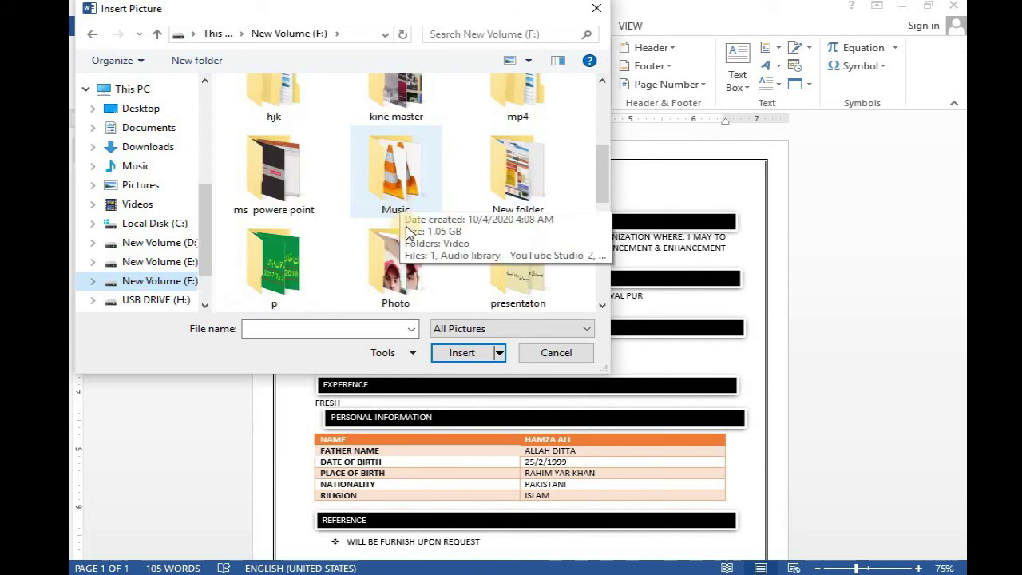
pyautogui.doubleClick(404, 291)
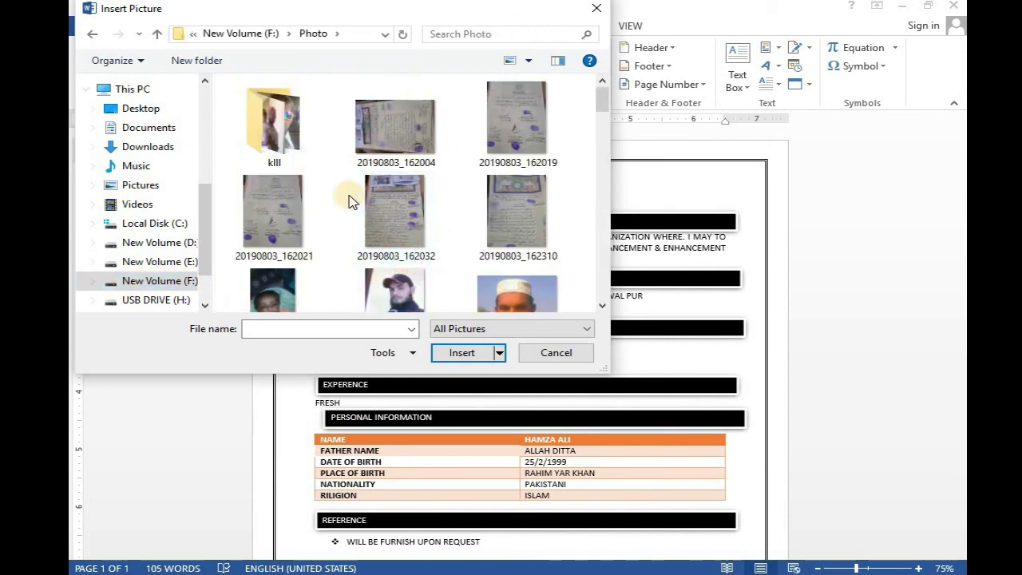
pyautogui.scroll(-1, 348, 199)
pyautogui.click(429, 309)
pyautogui.click(457, 352)
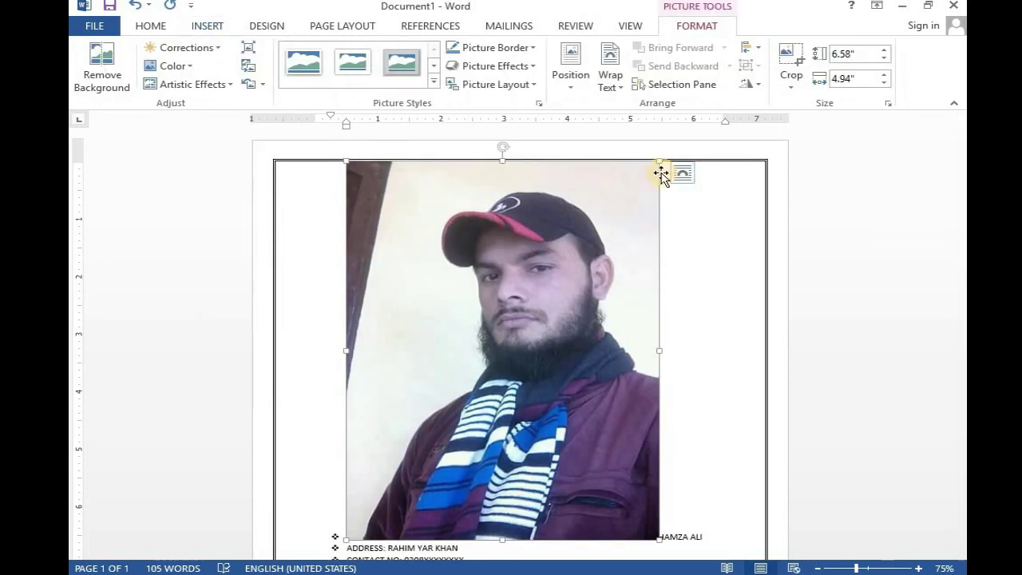
# - Shrink the photo to a 0.82" by 0.62" thumbnail, positioned top-right with square wrapping
pyautogui.moveTo(659, 162); pyautogui.dragTo(404, 343)
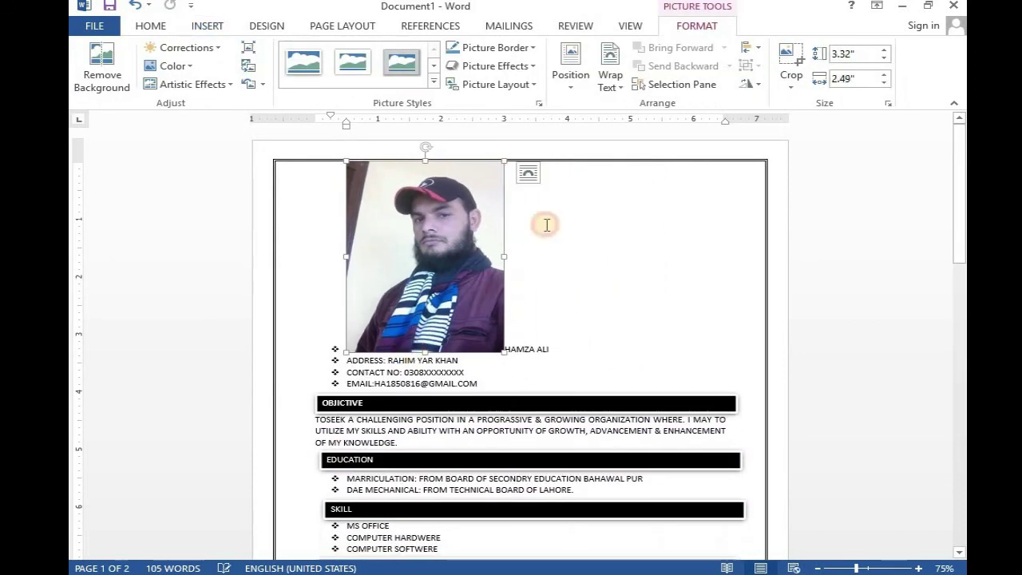
pyautogui.click(581, 86)
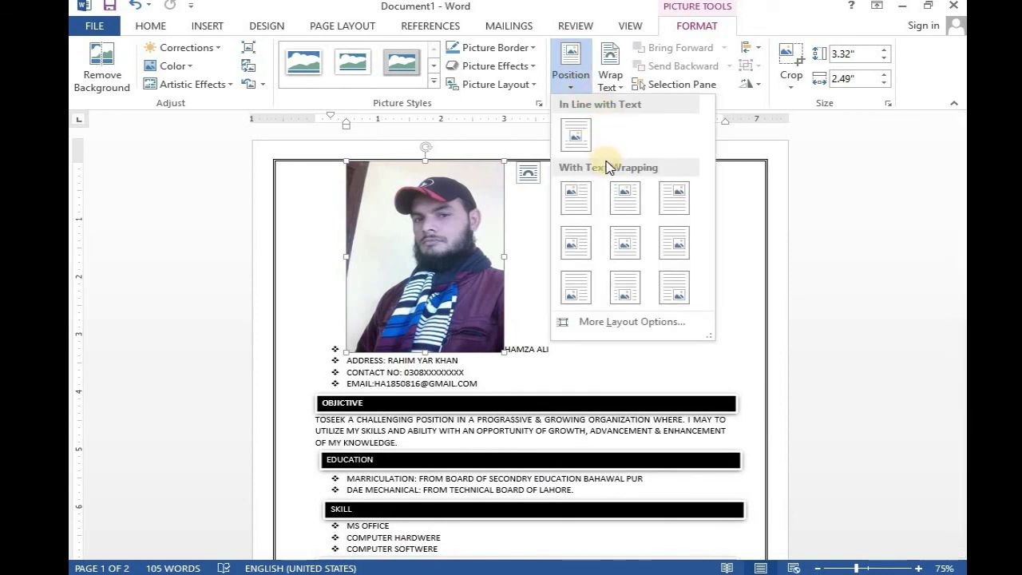
pyautogui.click(674, 206)
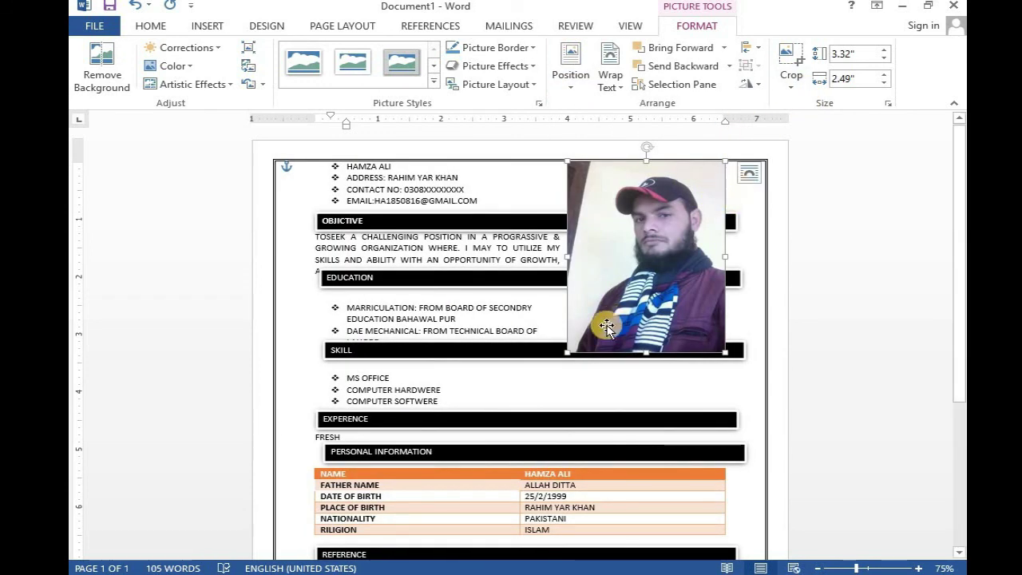
pyautogui.moveTo(568, 350); pyautogui.dragTo(687, 200)
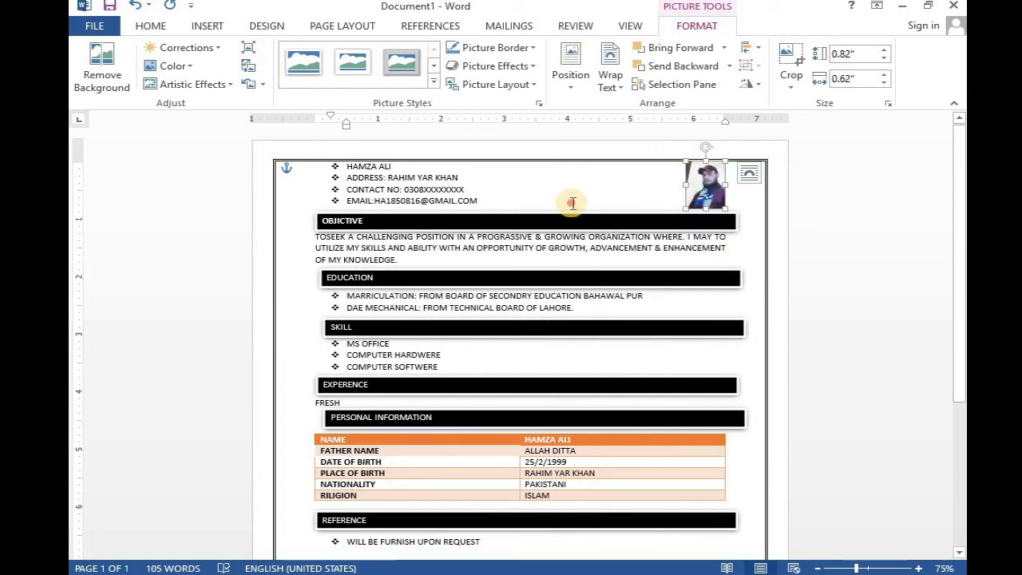
pyautogui.click(572, 203)
pyautogui.moveTo(348, 166); pyautogui.dragTo(383, 165)
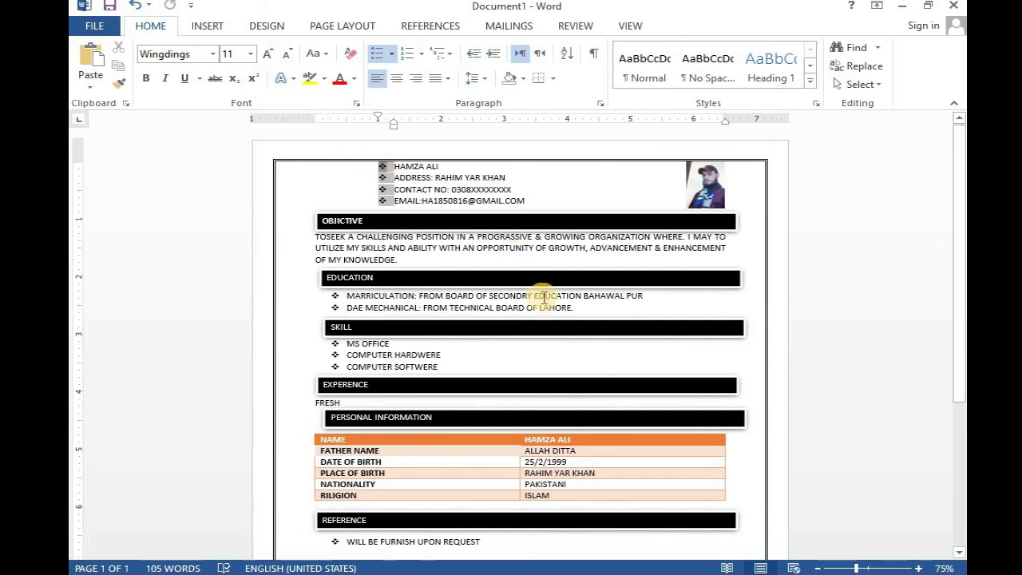
# - Undo the stray header indent and grow the applicant's name line to 18 pt
pyautogui.hotkey('ctrl', 'z')
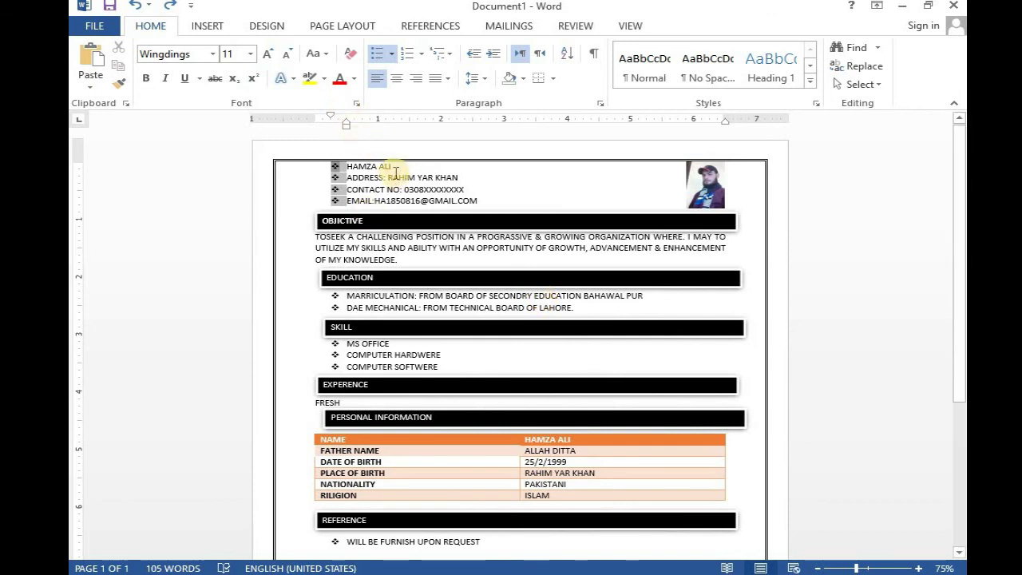
pyautogui.moveTo(394, 170); pyautogui.dragTo(352, 165)
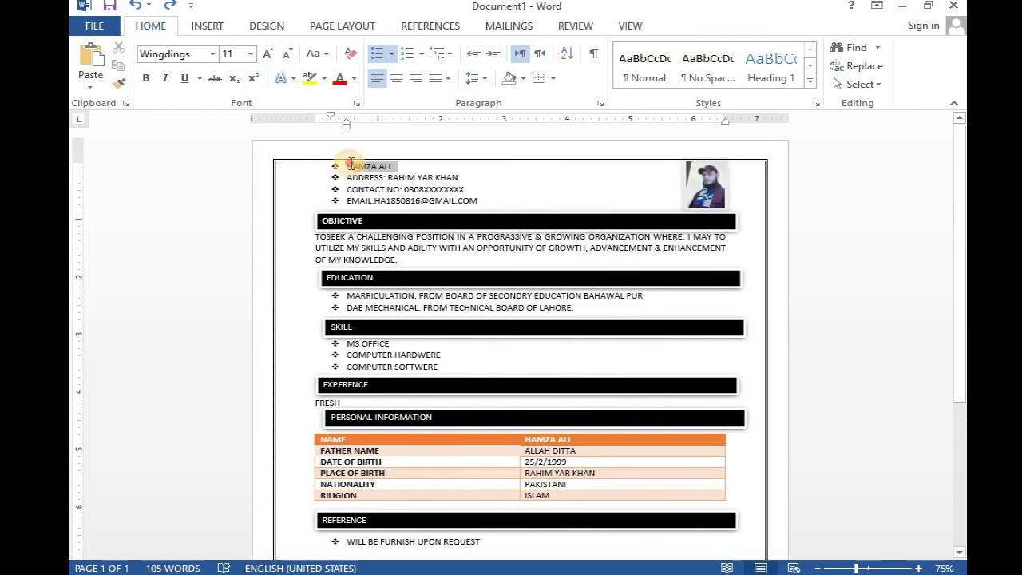
pyautogui.moveTo(352, 165); pyautogui.dragTo(354, 164)
pyautogui.click(399, 167)
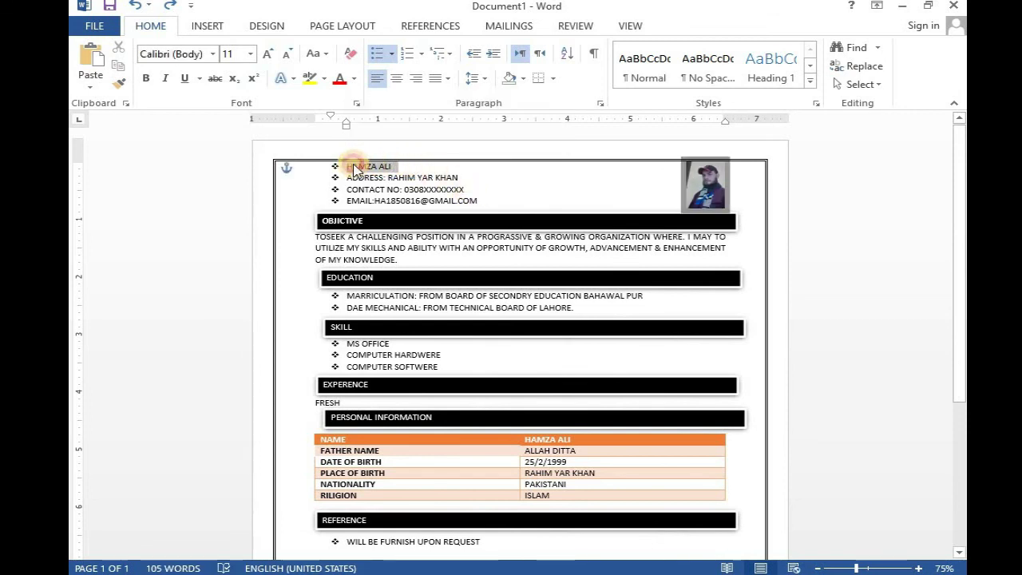
pyautogui.click(274, 54)
pyautogui.click(273, 56)
pyautogui.click(273, 56)
pyautogui.click(274, 56)
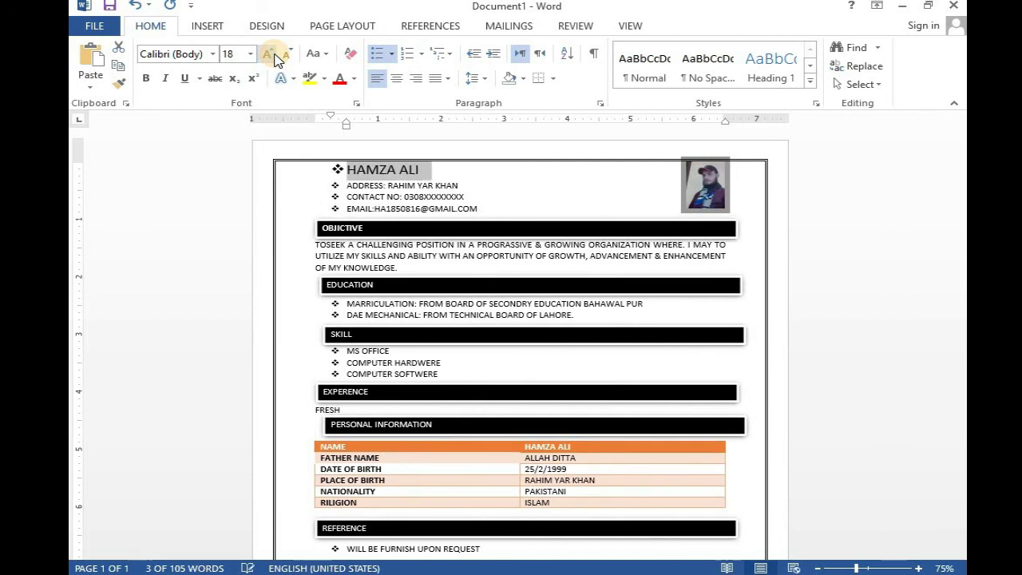
pyautogui.click(598, 212)
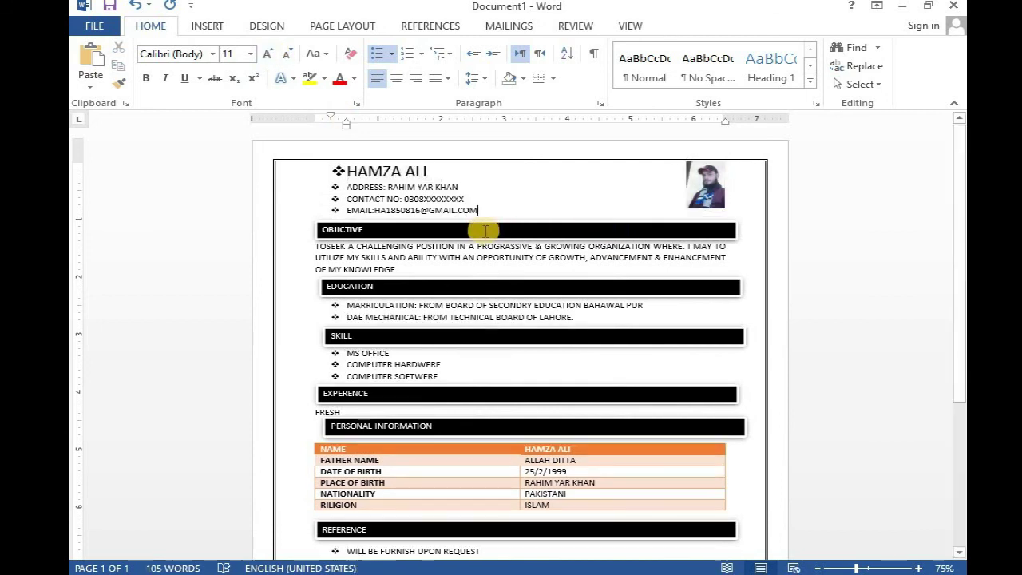
pyautogui.moveTo(702, 192); pyautogui.dragTo(706, 195)
pyautogui.click(548, 186)
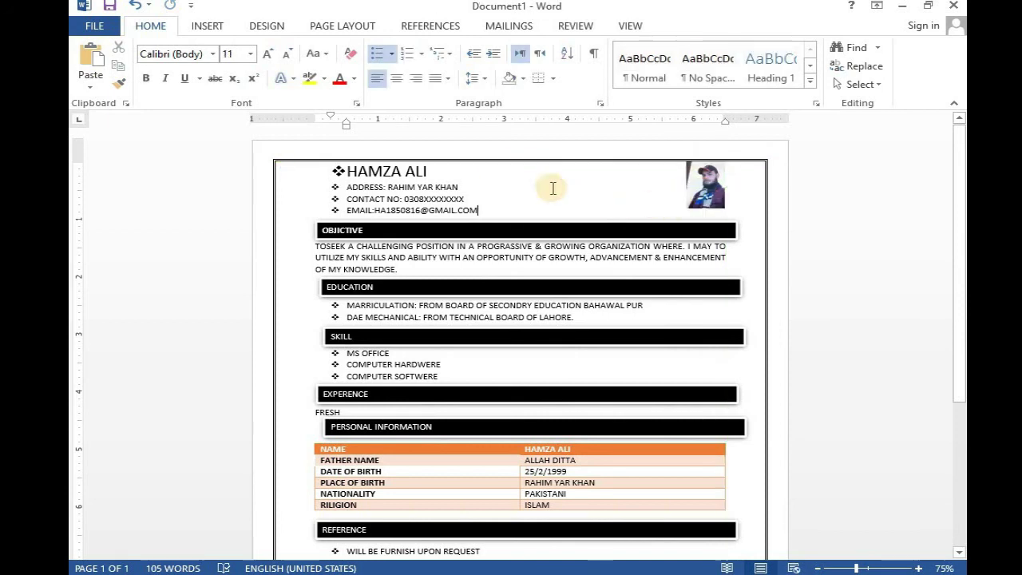
pyautogui.scroll(-2, 471, 295)
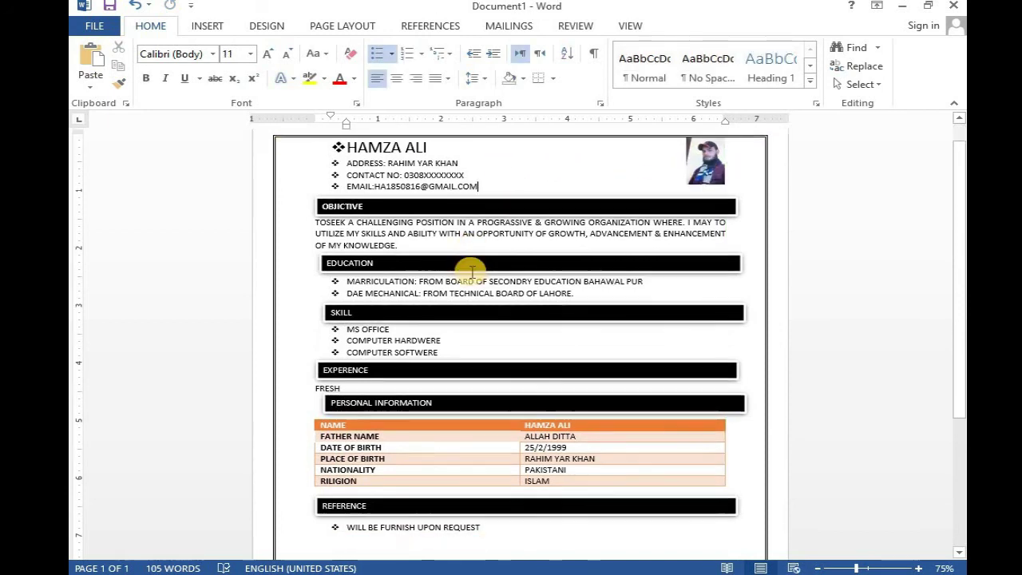
pyautogui.scroll(2, 463, 344)
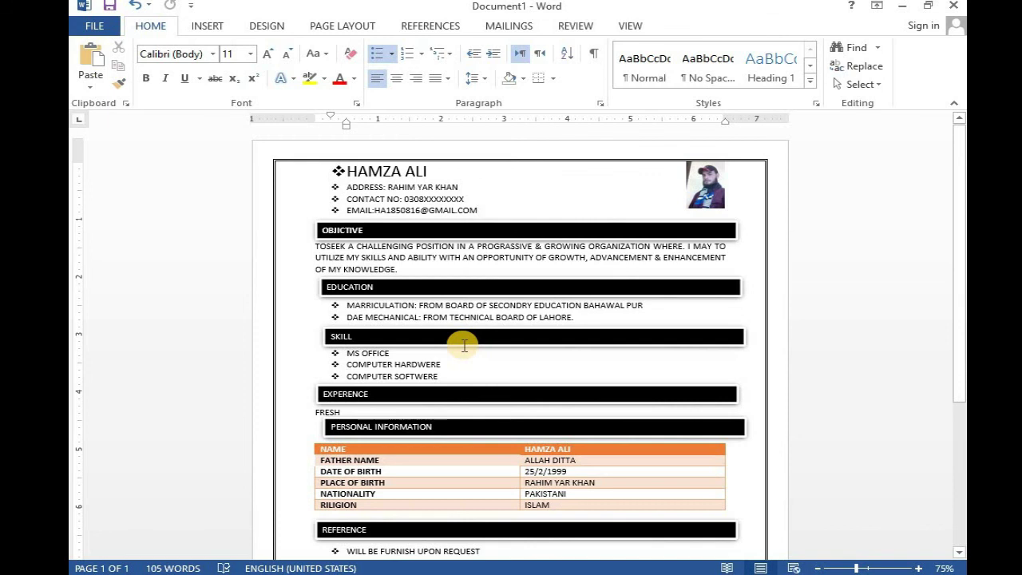
pyautogui.scroll(-2, 439, 361)
pyautogui.scroll(-1, 439, 360)
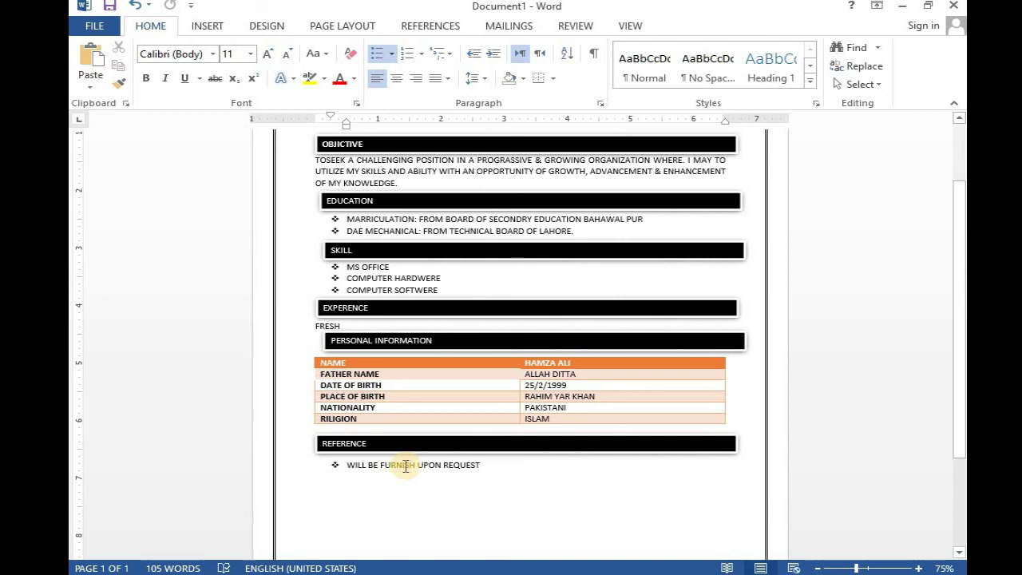
pyautogui.scroll(3, 463, 358)
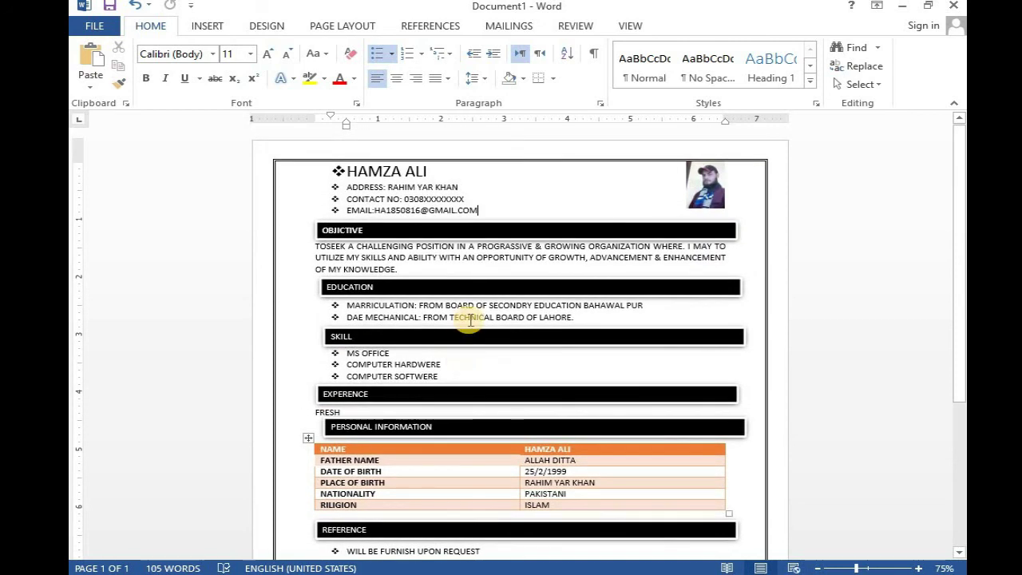
pyautogui.scroll(-3, 479, 351)
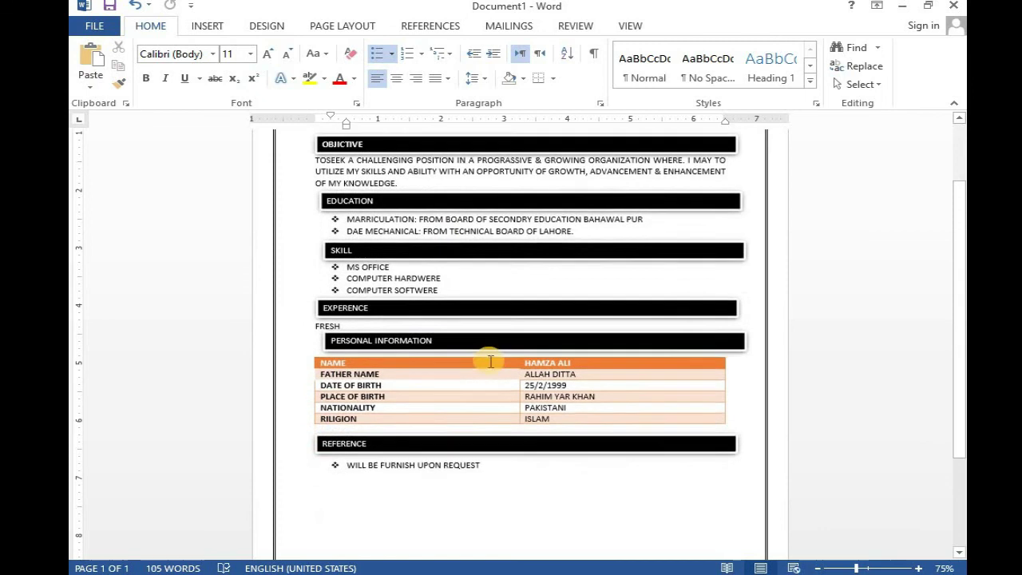
pyautogui.scroll(3, 506, 340)
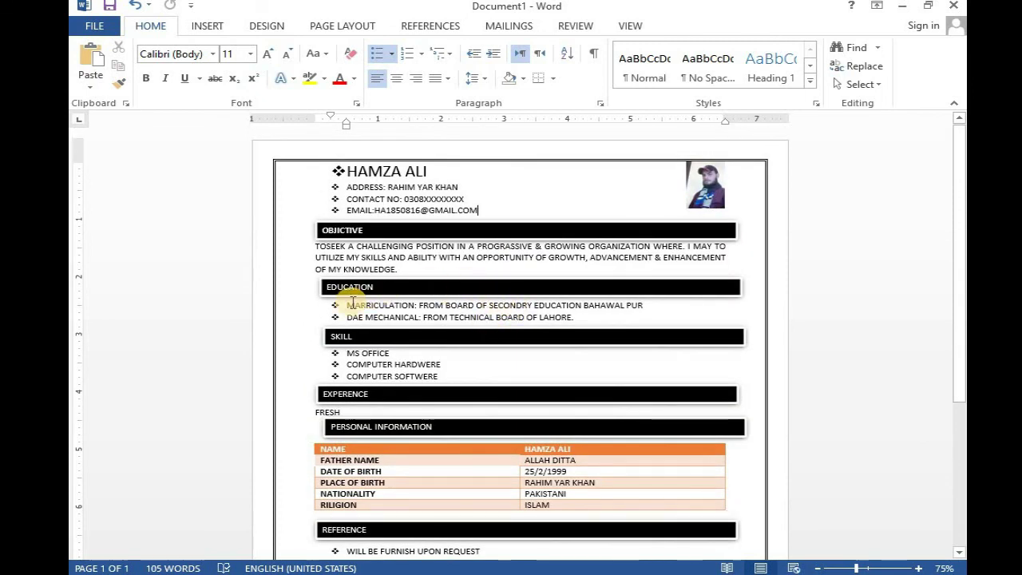
pyautogui.scroll(-5, 339, 308)
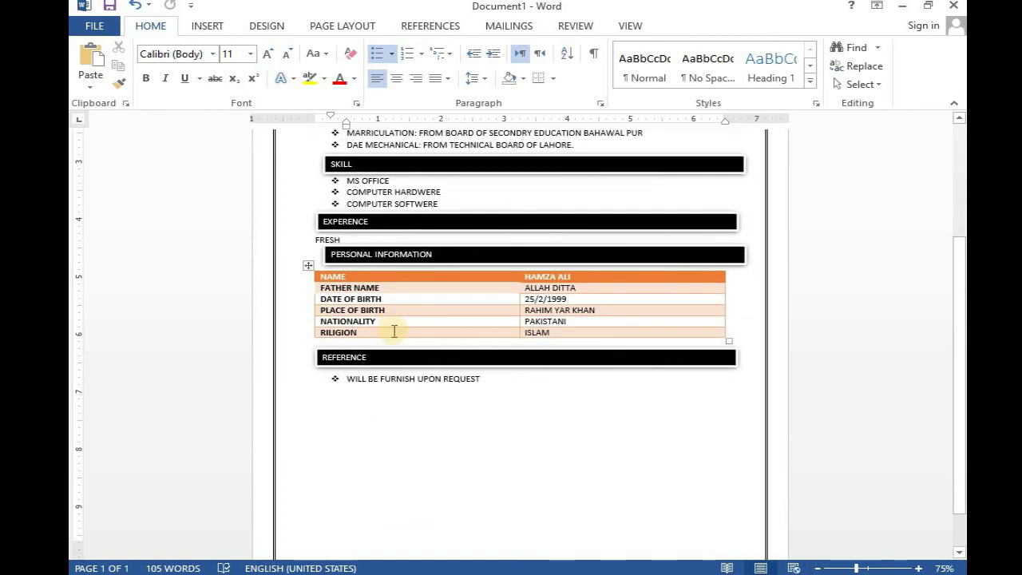
pyautogui.scroll(-1, 376, 388)
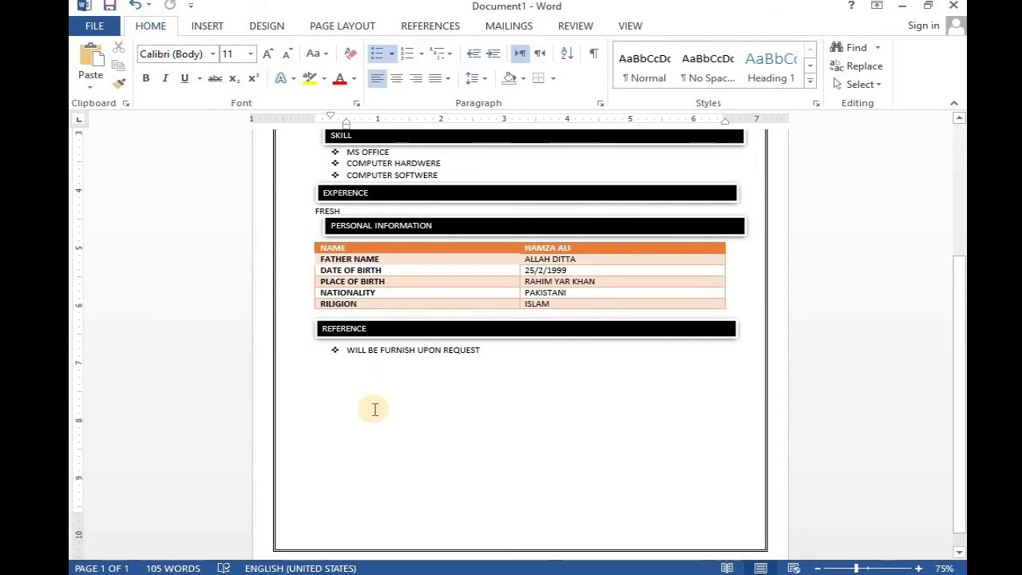